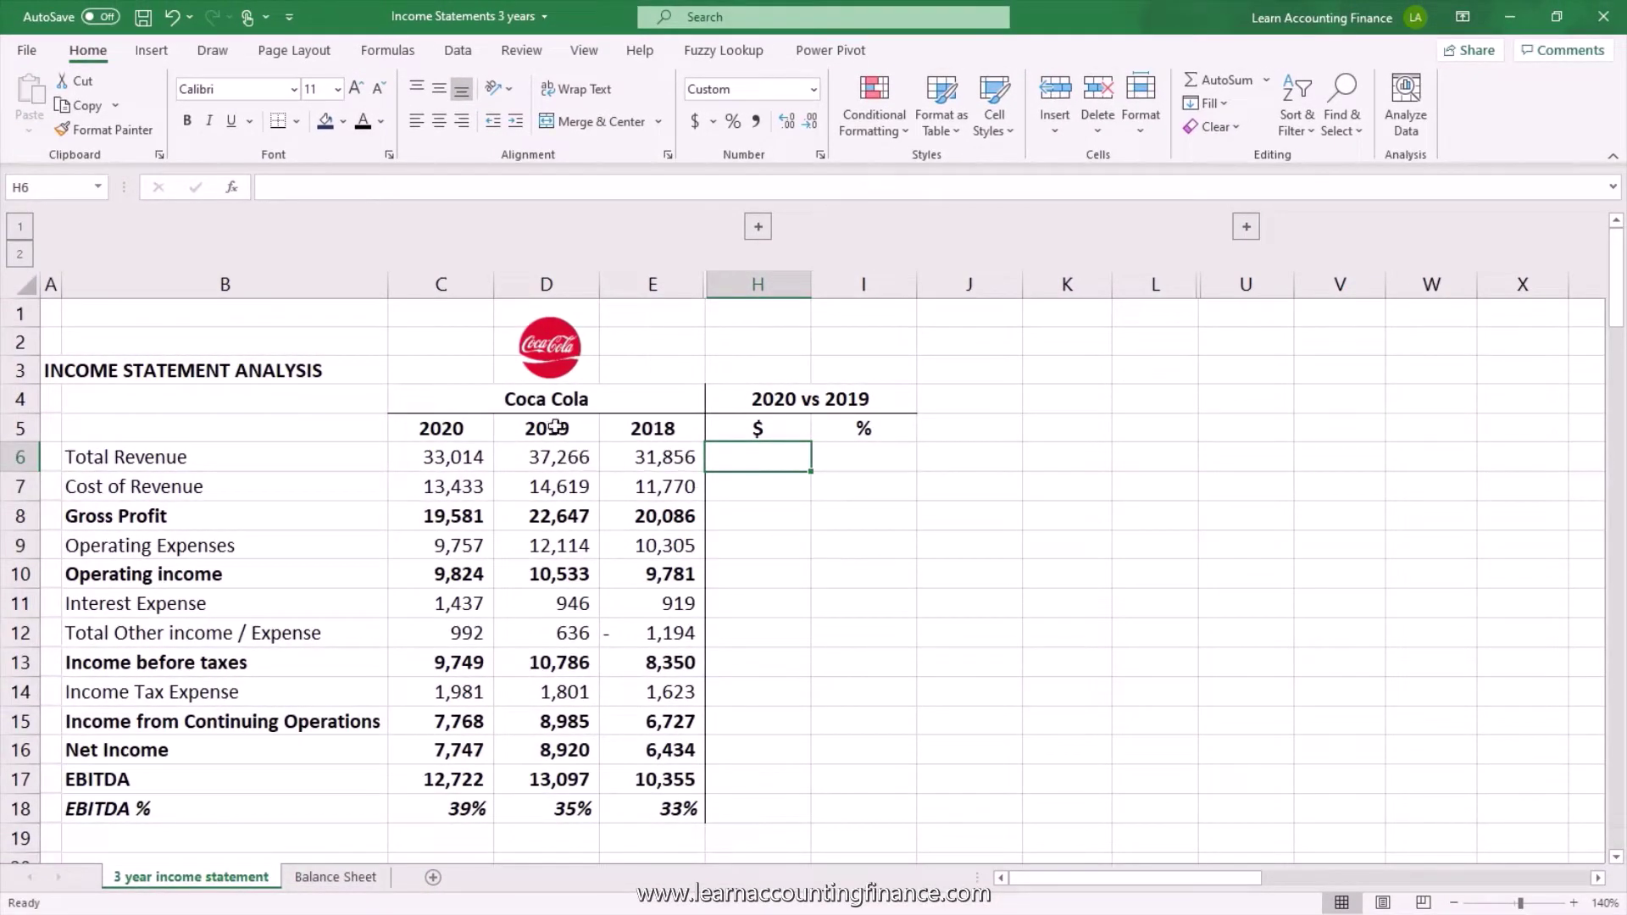
drag(551, 427, 628, 428)
click(576, 466)
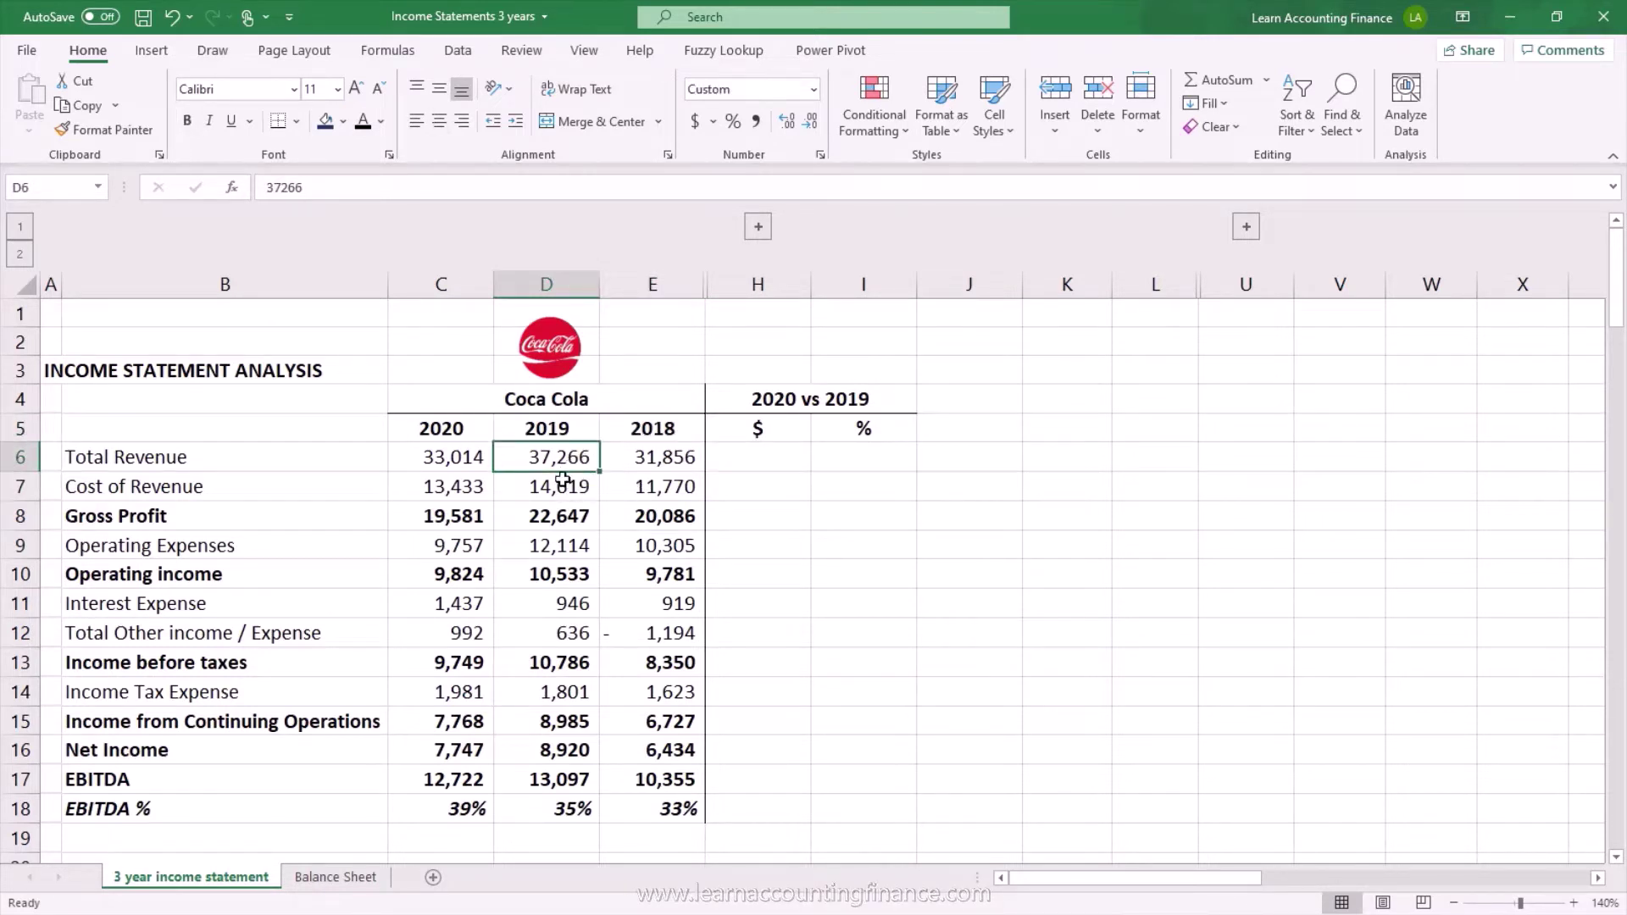
drag(446, 429, 534, 430)
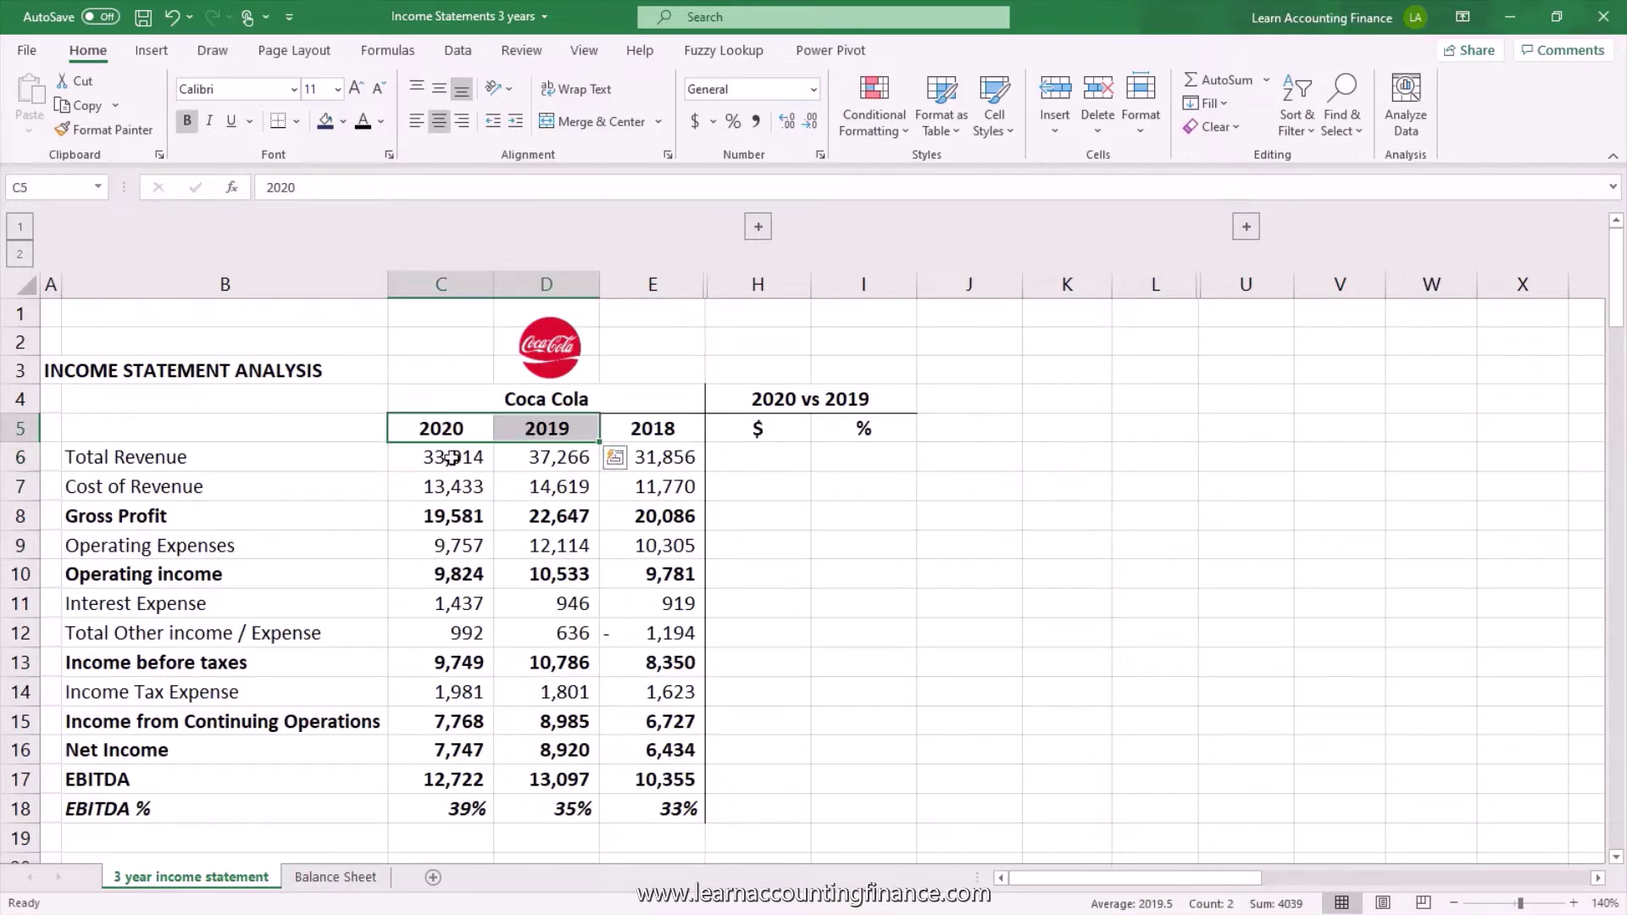
drag(446, 458, 521, 462)
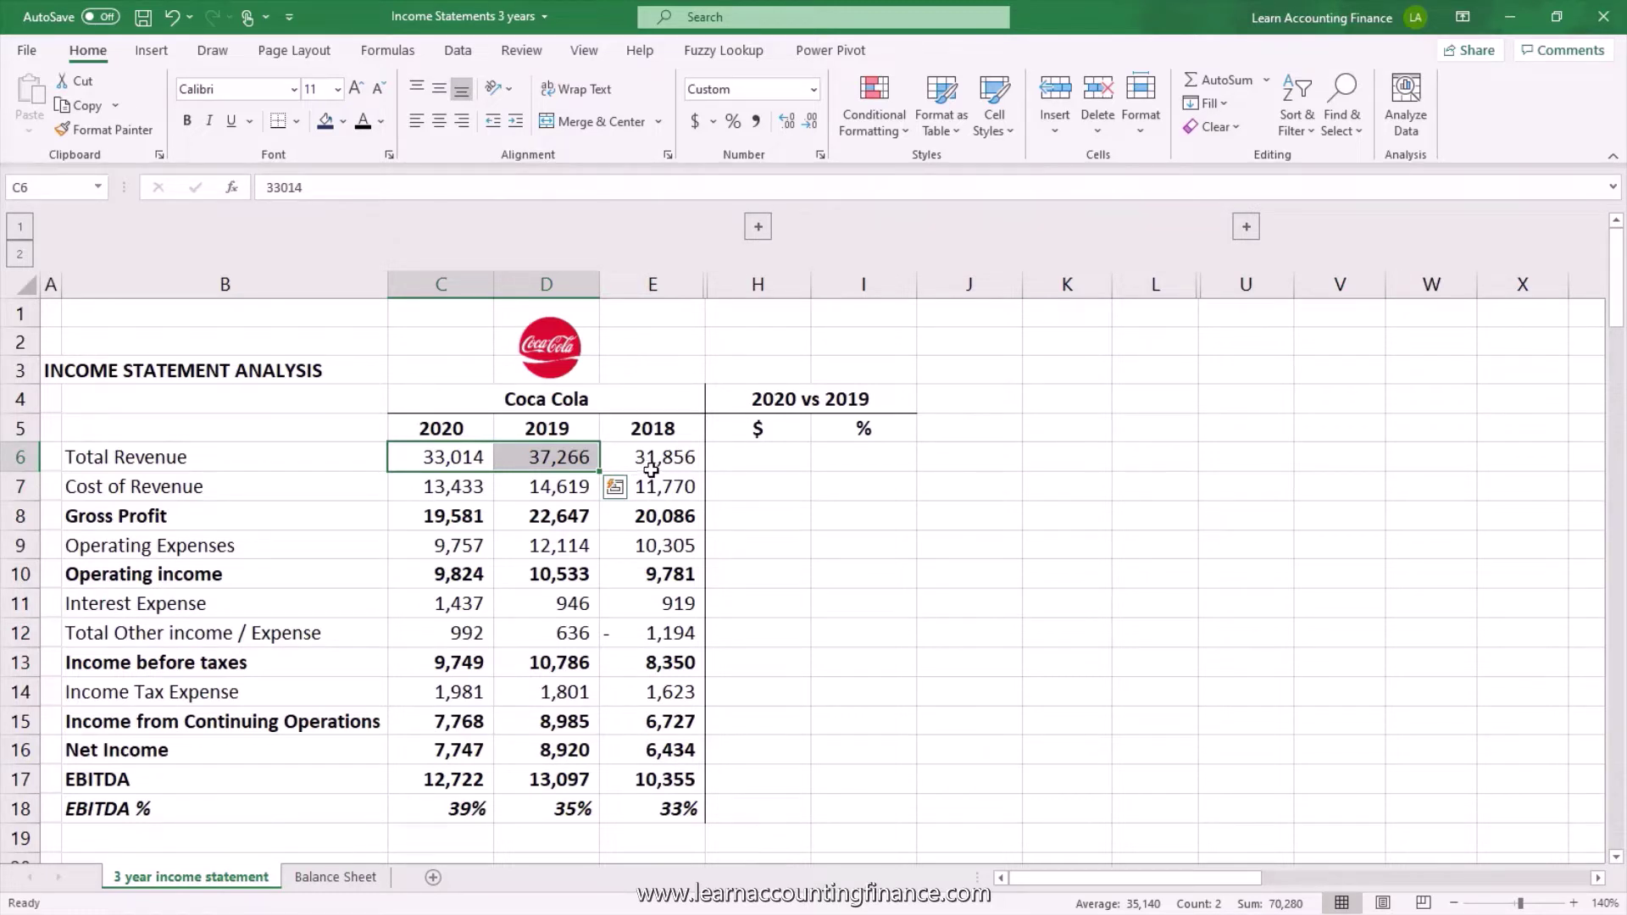
Step: Calculate the 2020 vs 2019 dollar change for Total Revenue in H6 with the formula =C6-D6
click(758, 458)
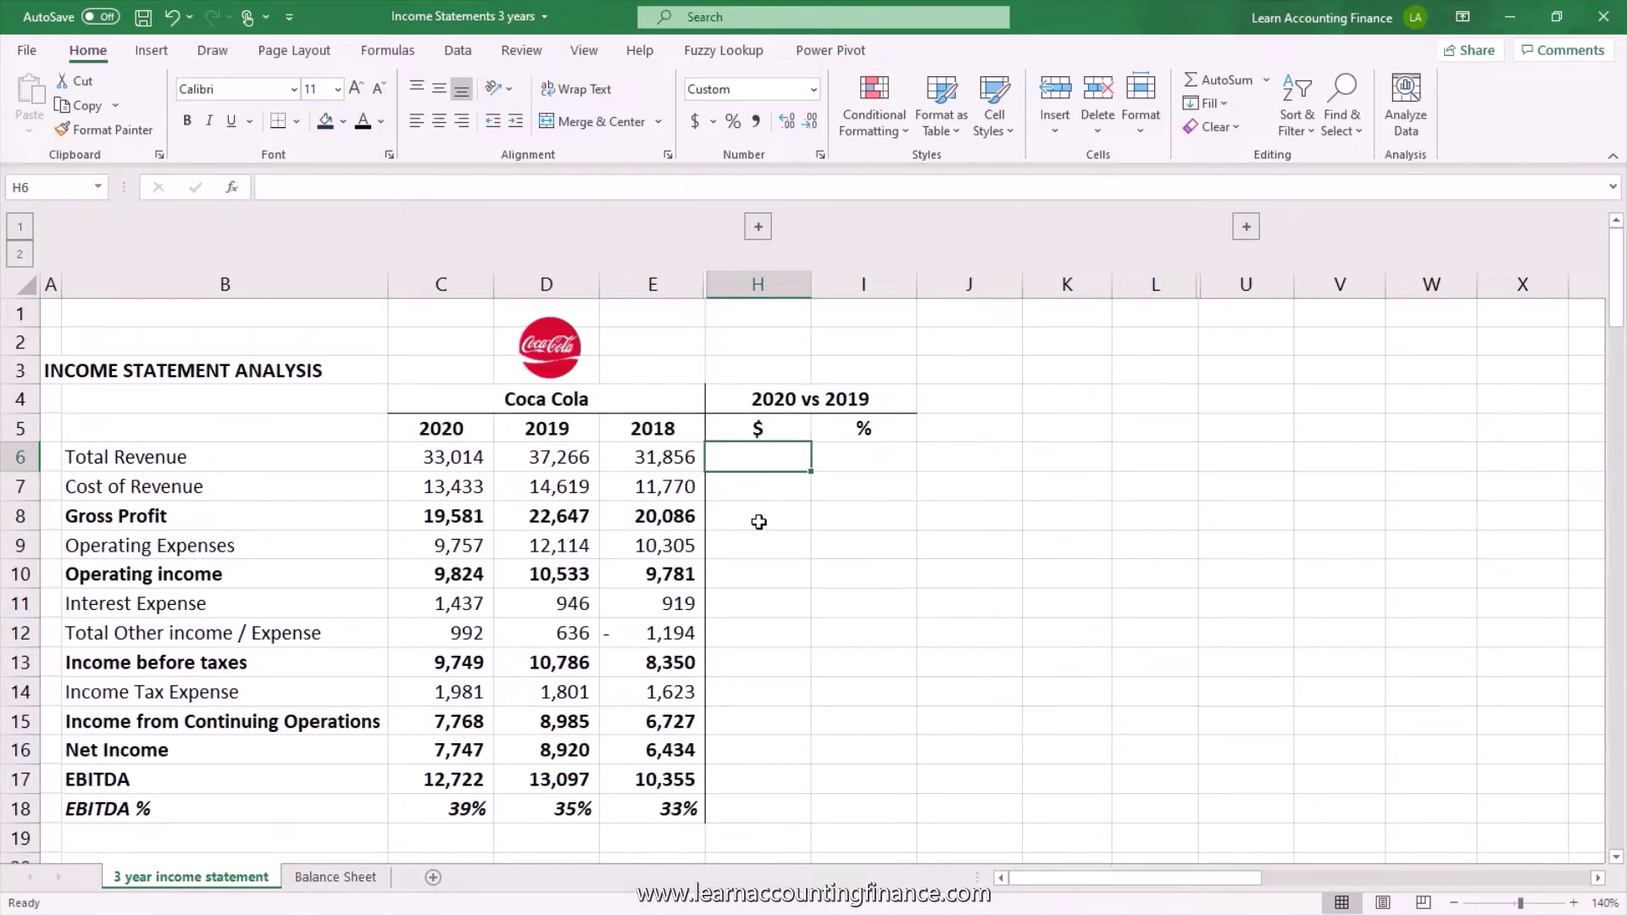
text(=)
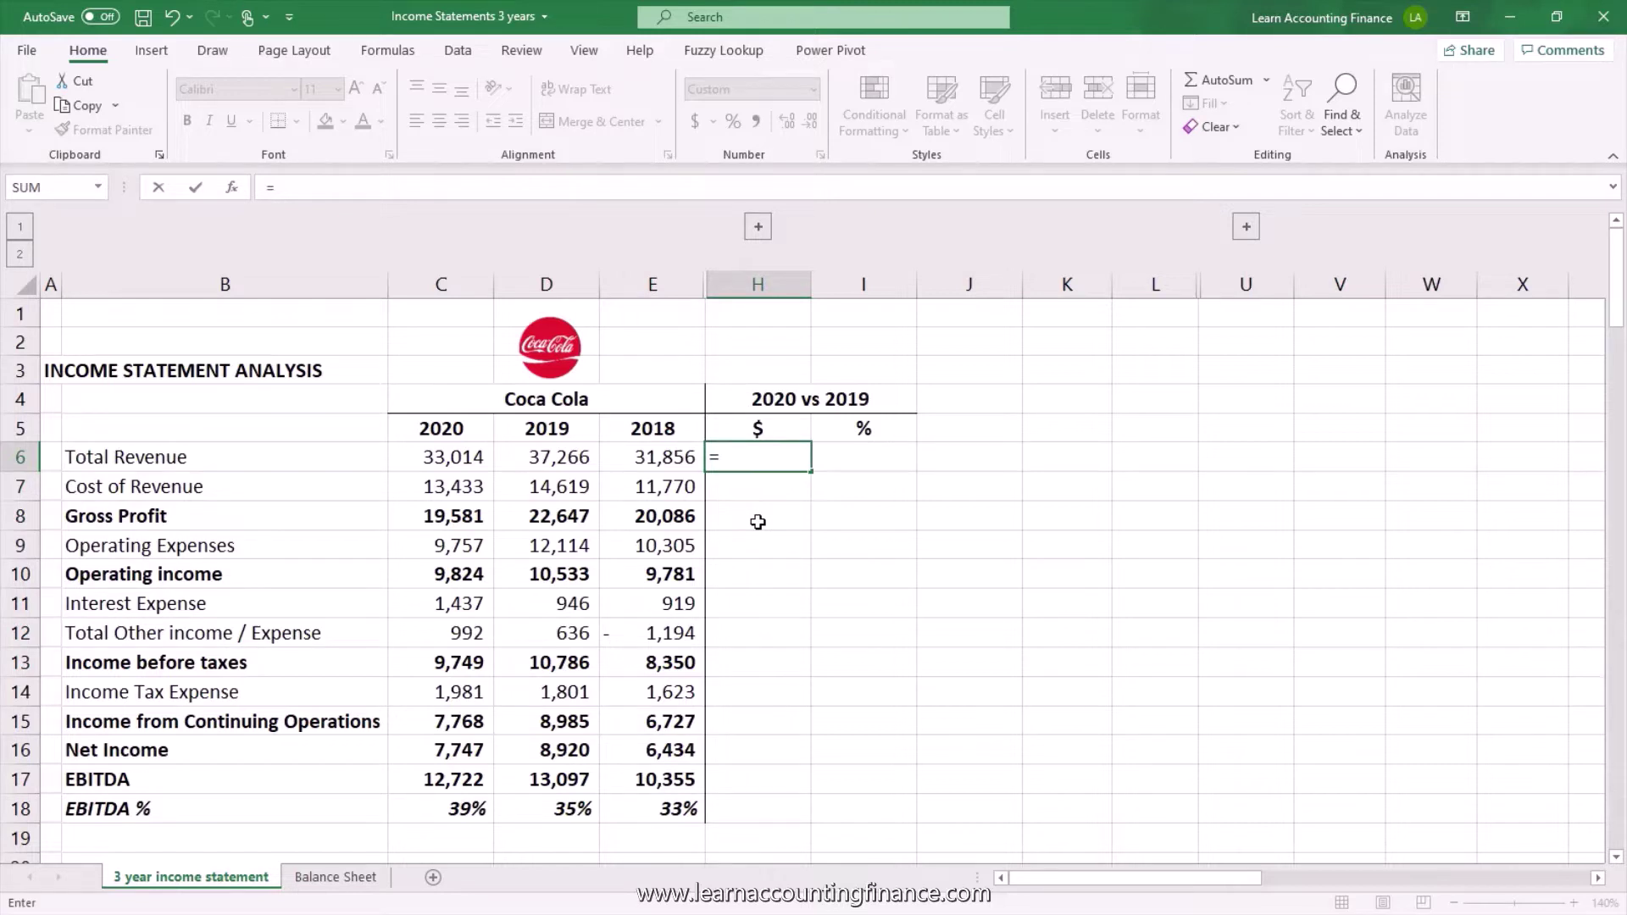
key(Left)
key(Left)
key(Left)
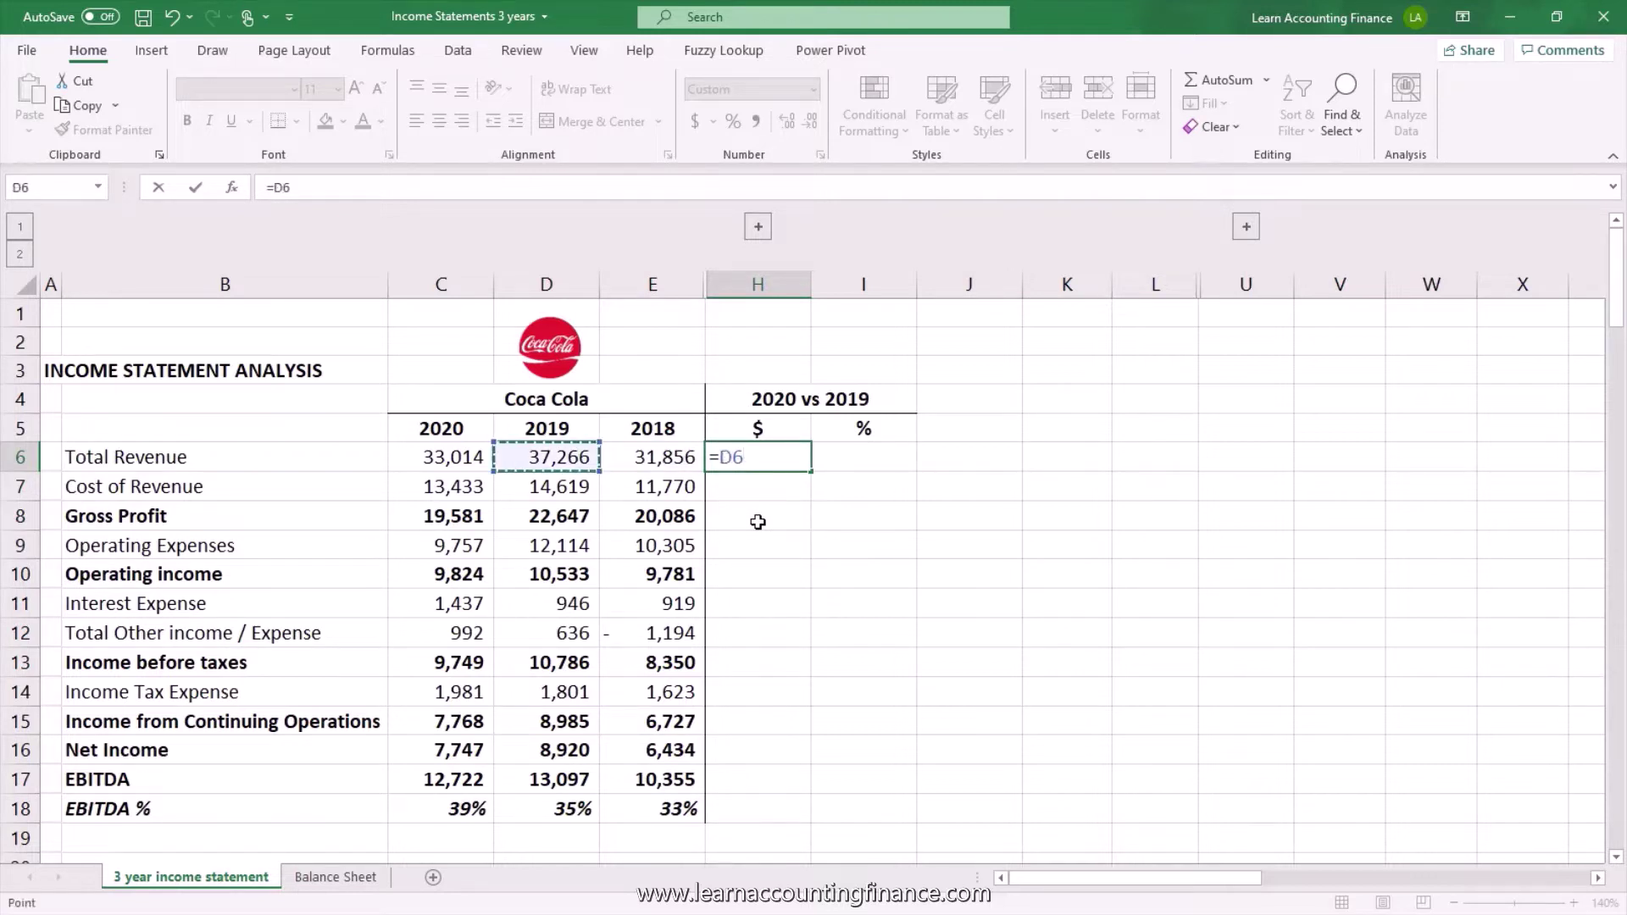
text(-)
key(Left)
key(Left)
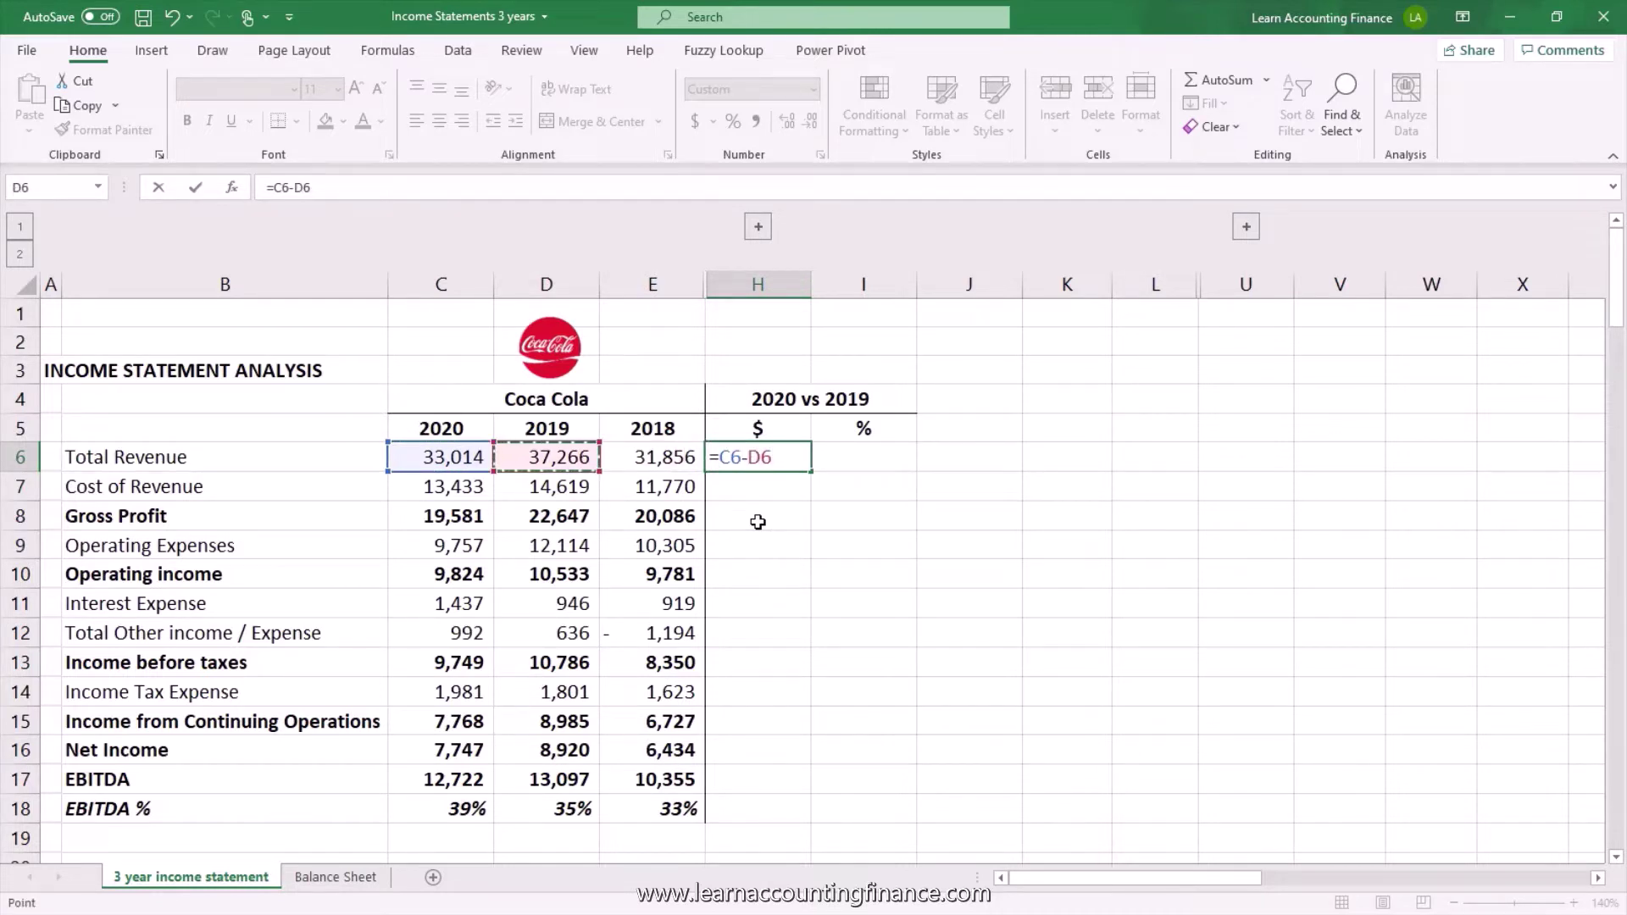
key(Return)
key(Up)
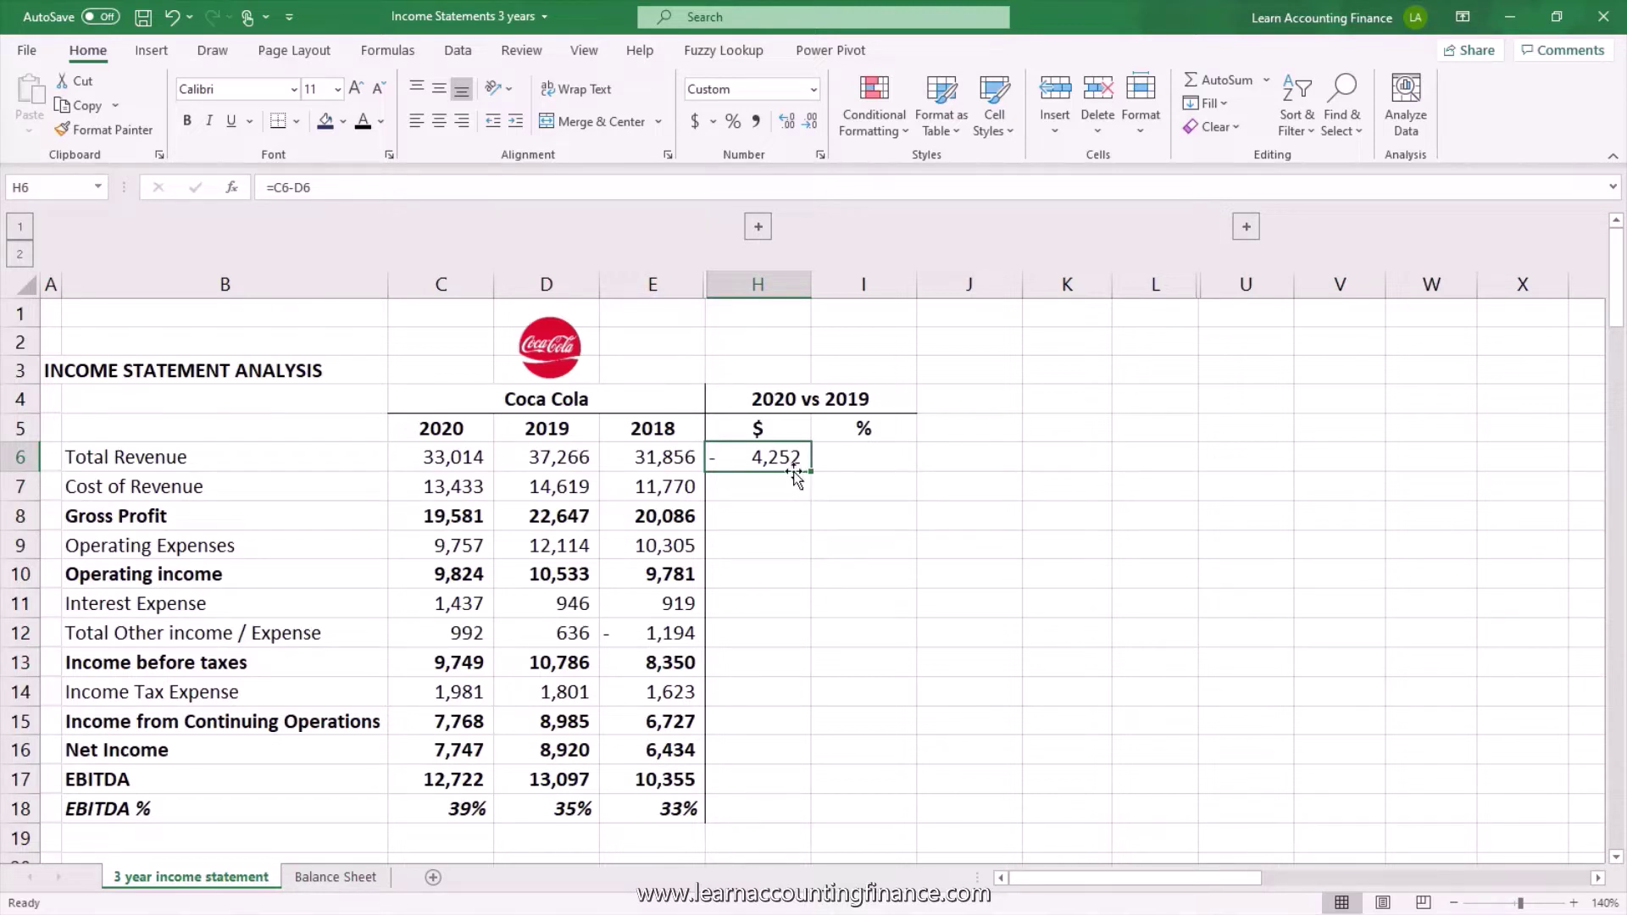
Step: Calculate the 2020 vs 2019 percentage change for Total Revenue in I6 with the formula =H6/D6
click(857, 461)
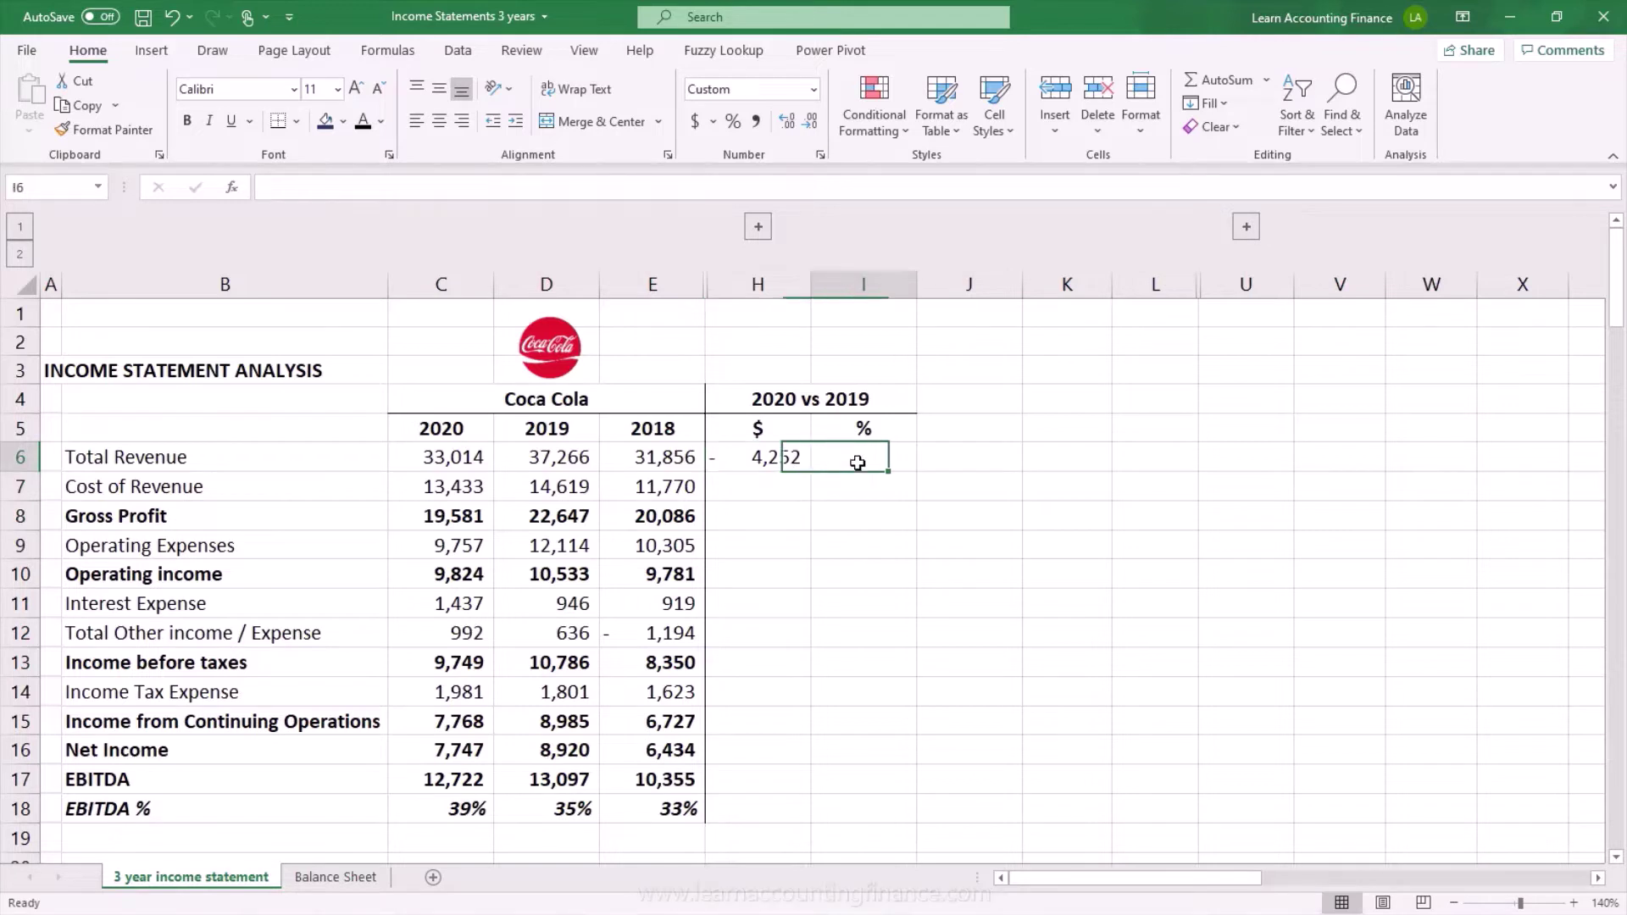
text(=)
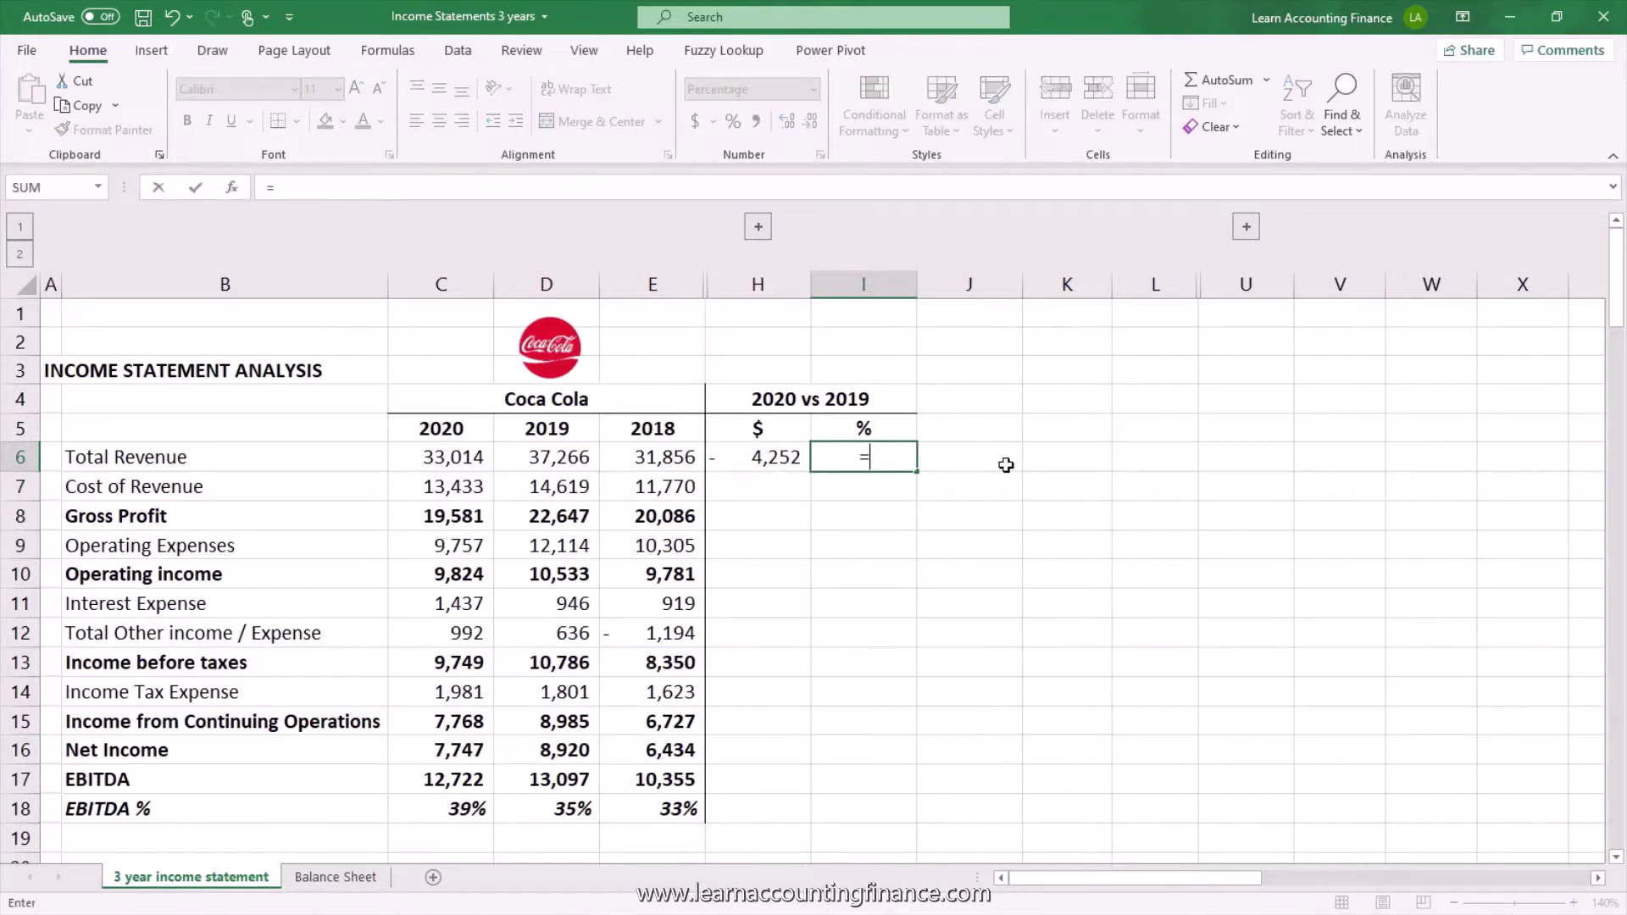
key(Left)
text(/)
key(Left)
key(Left)
key(Left)
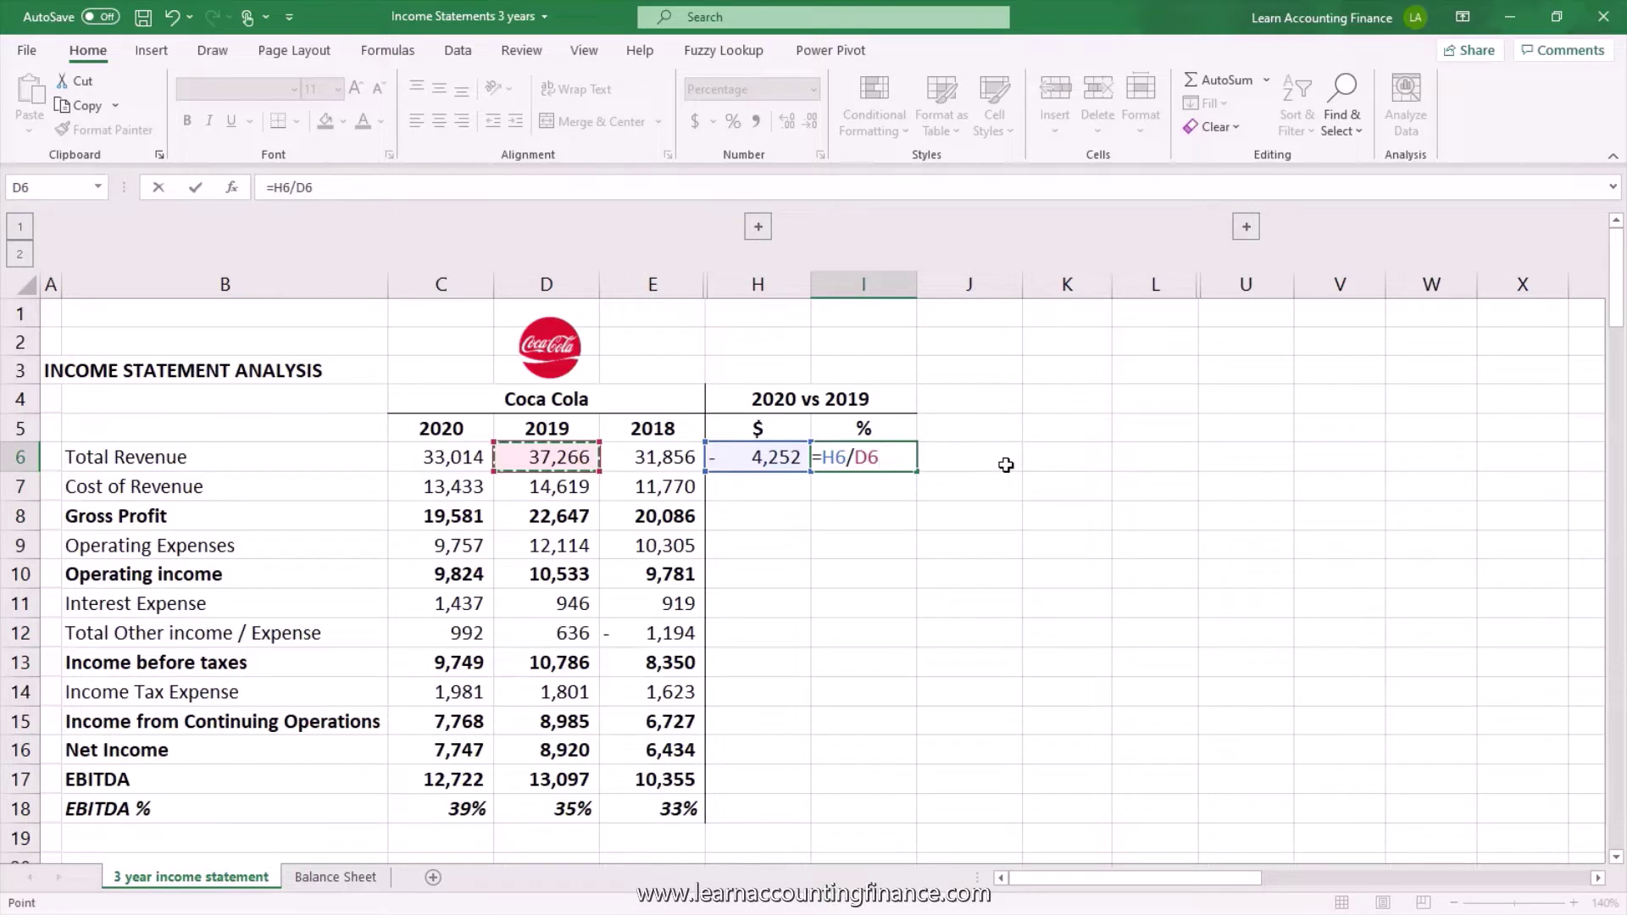
key(Left)
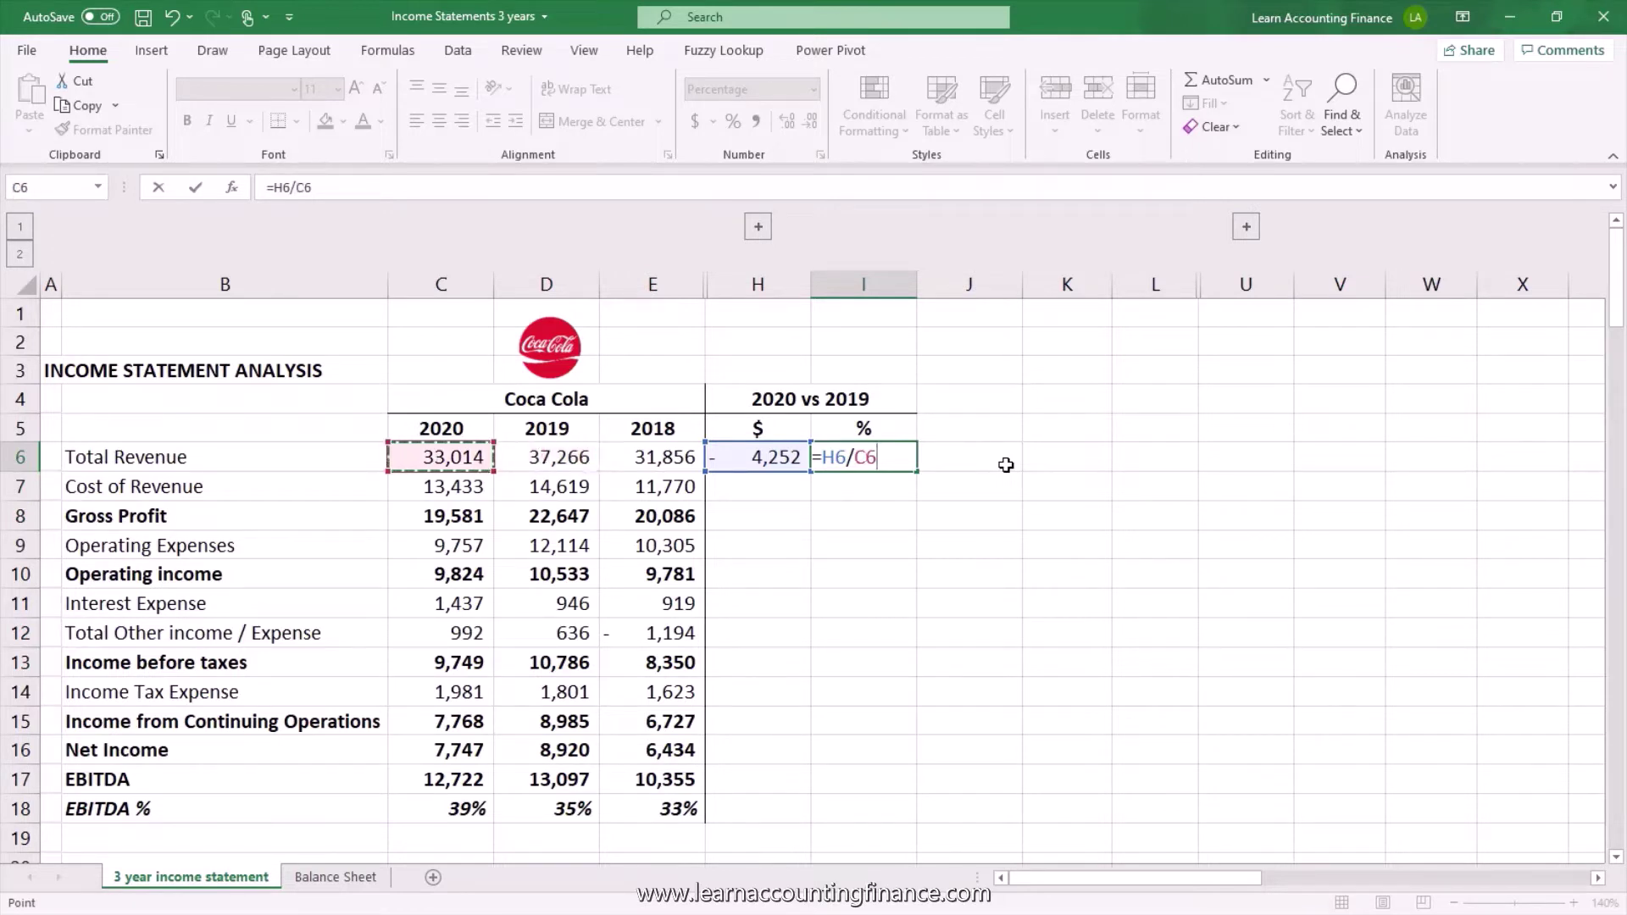
key(Right)
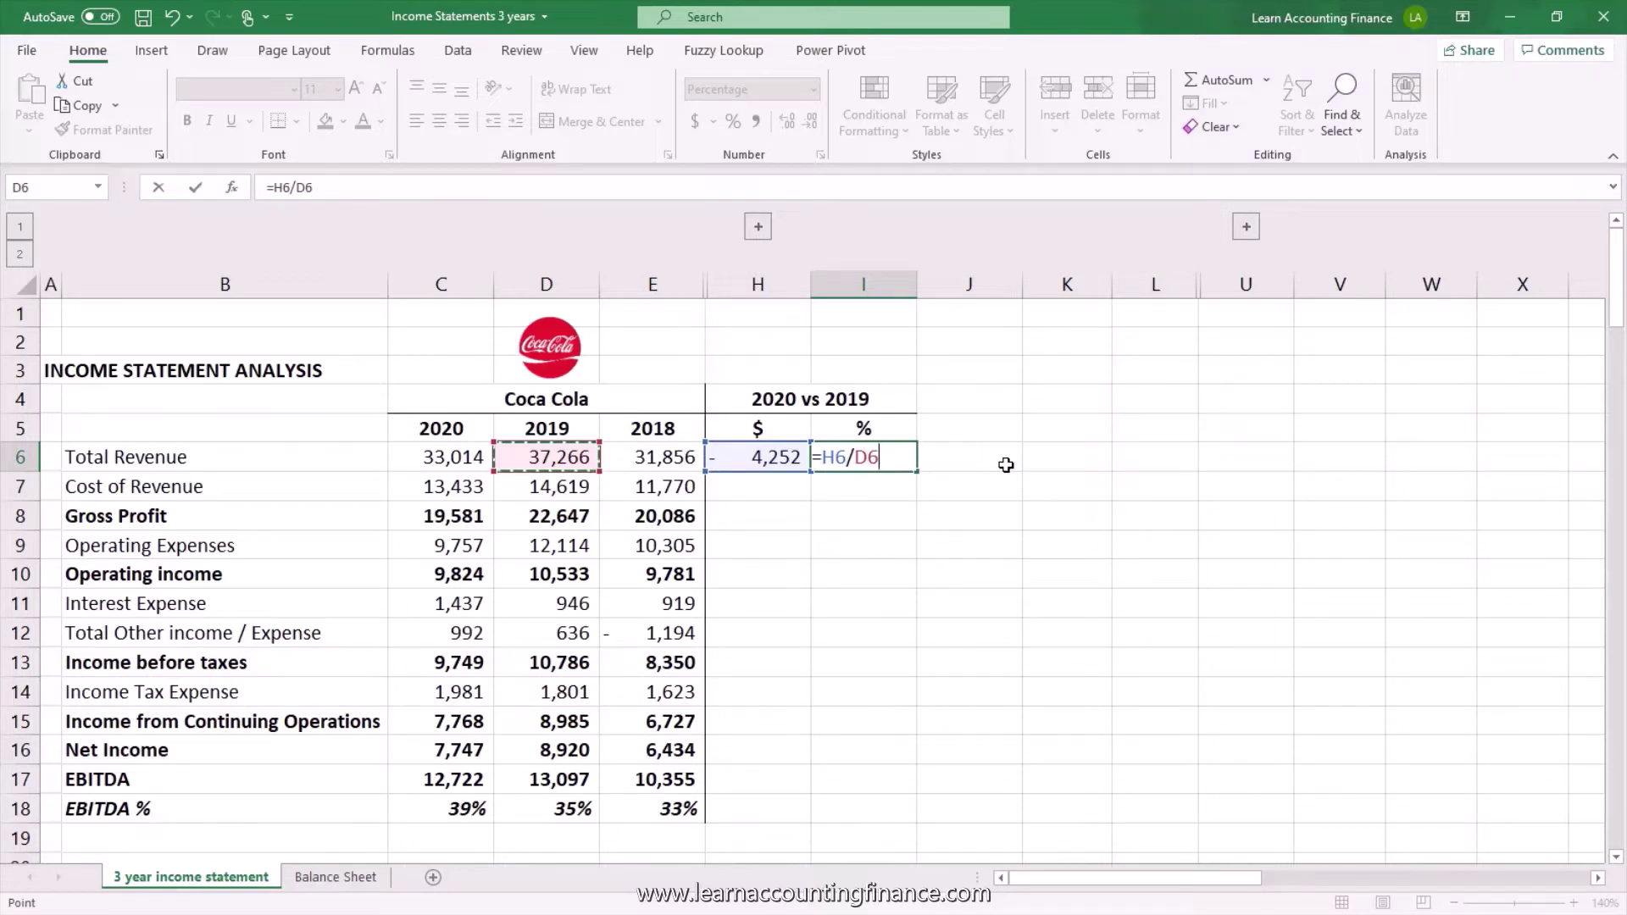
key(Return)
key(Up)
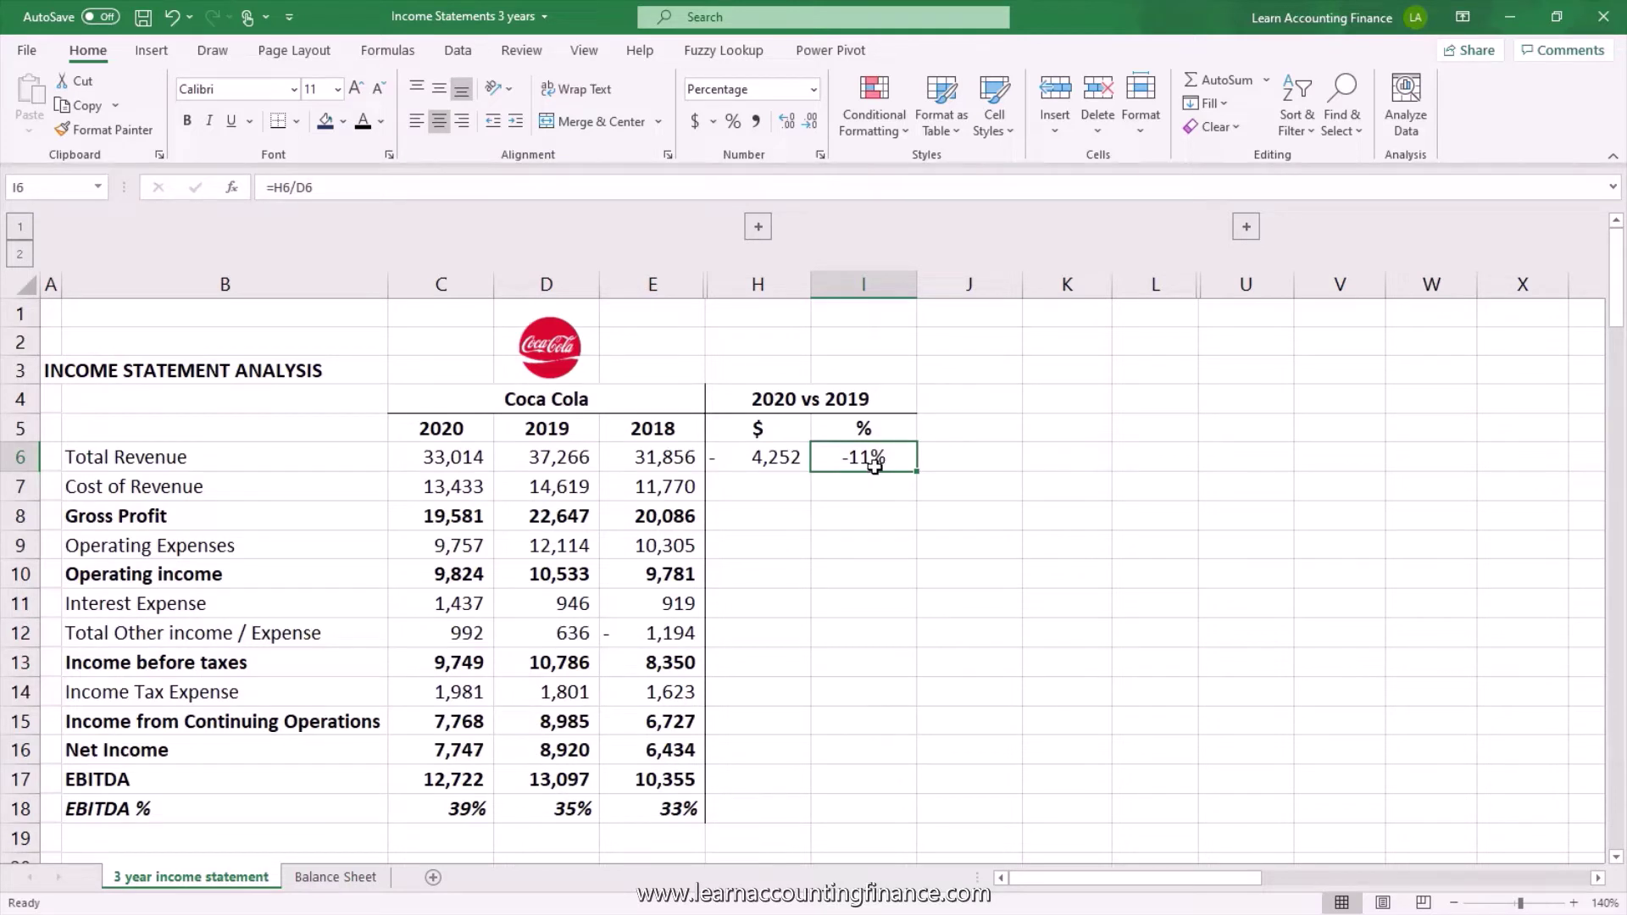
Step: Expand the grouped 2019 vs 2018 columns to check the Total Revenue percentage formula, and collapse them again
click(759, 229)
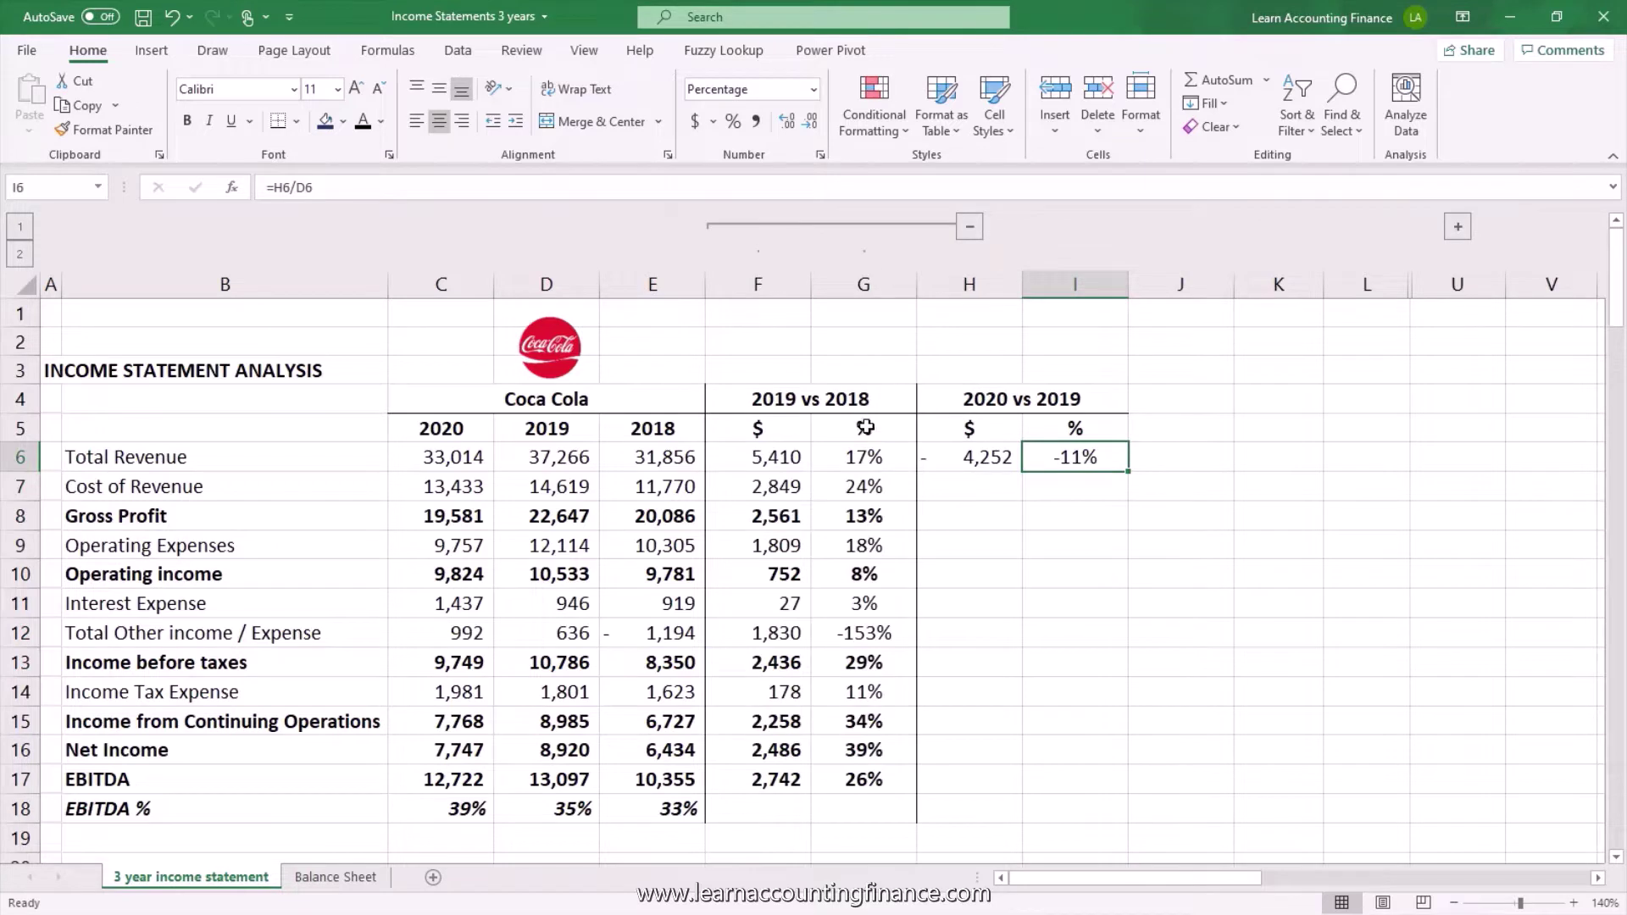
click(848, 471)
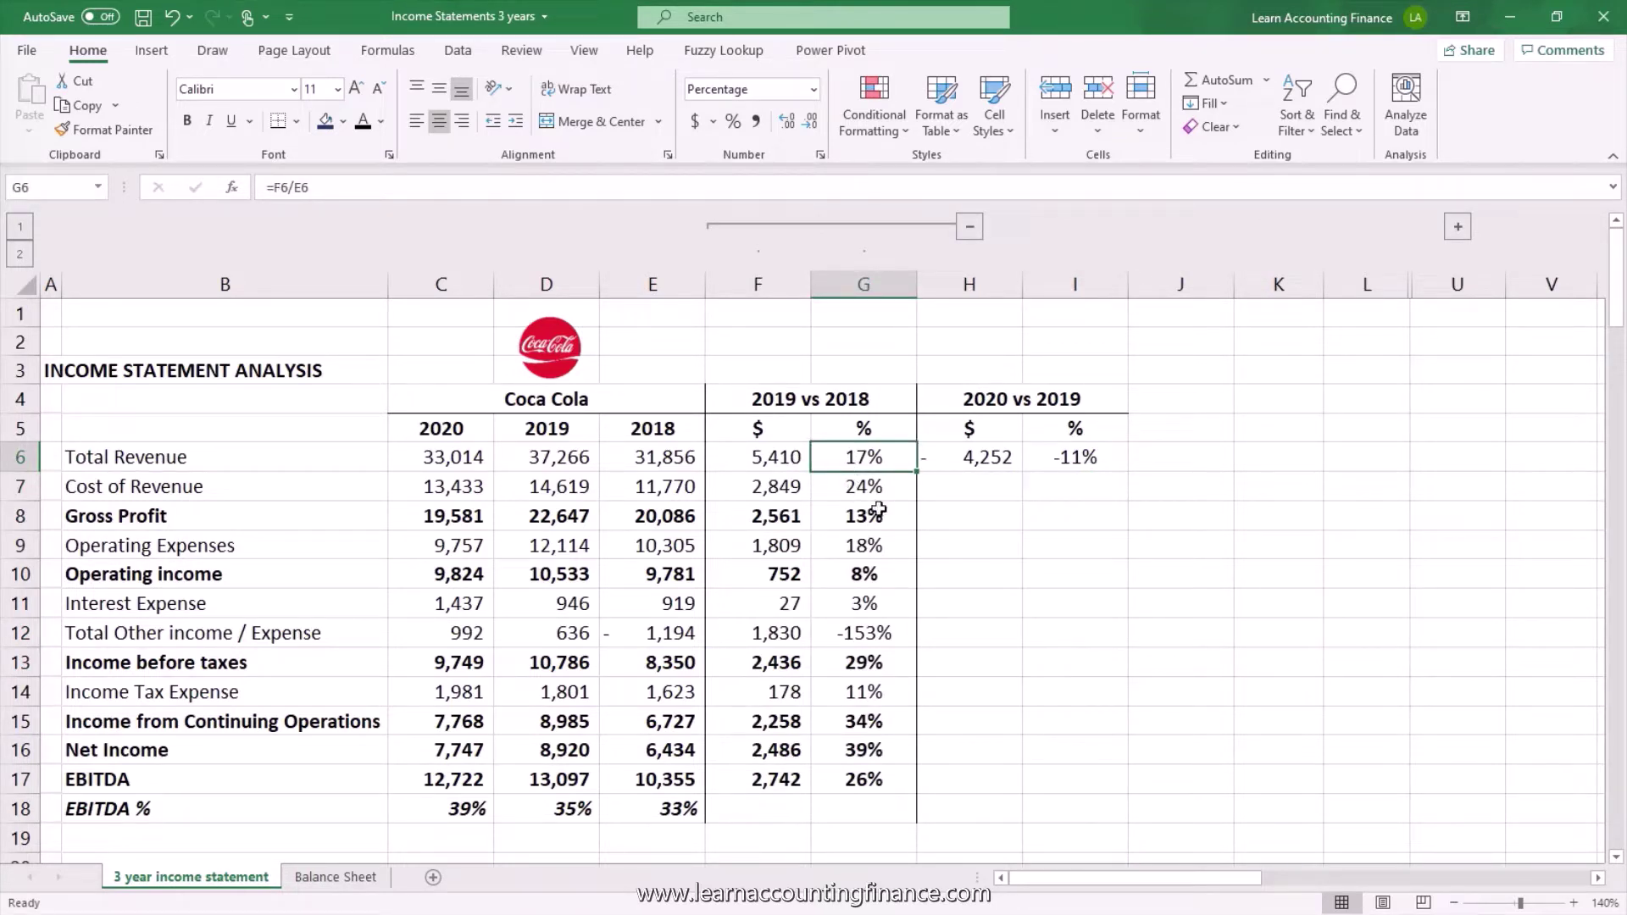
click(1055, 458)
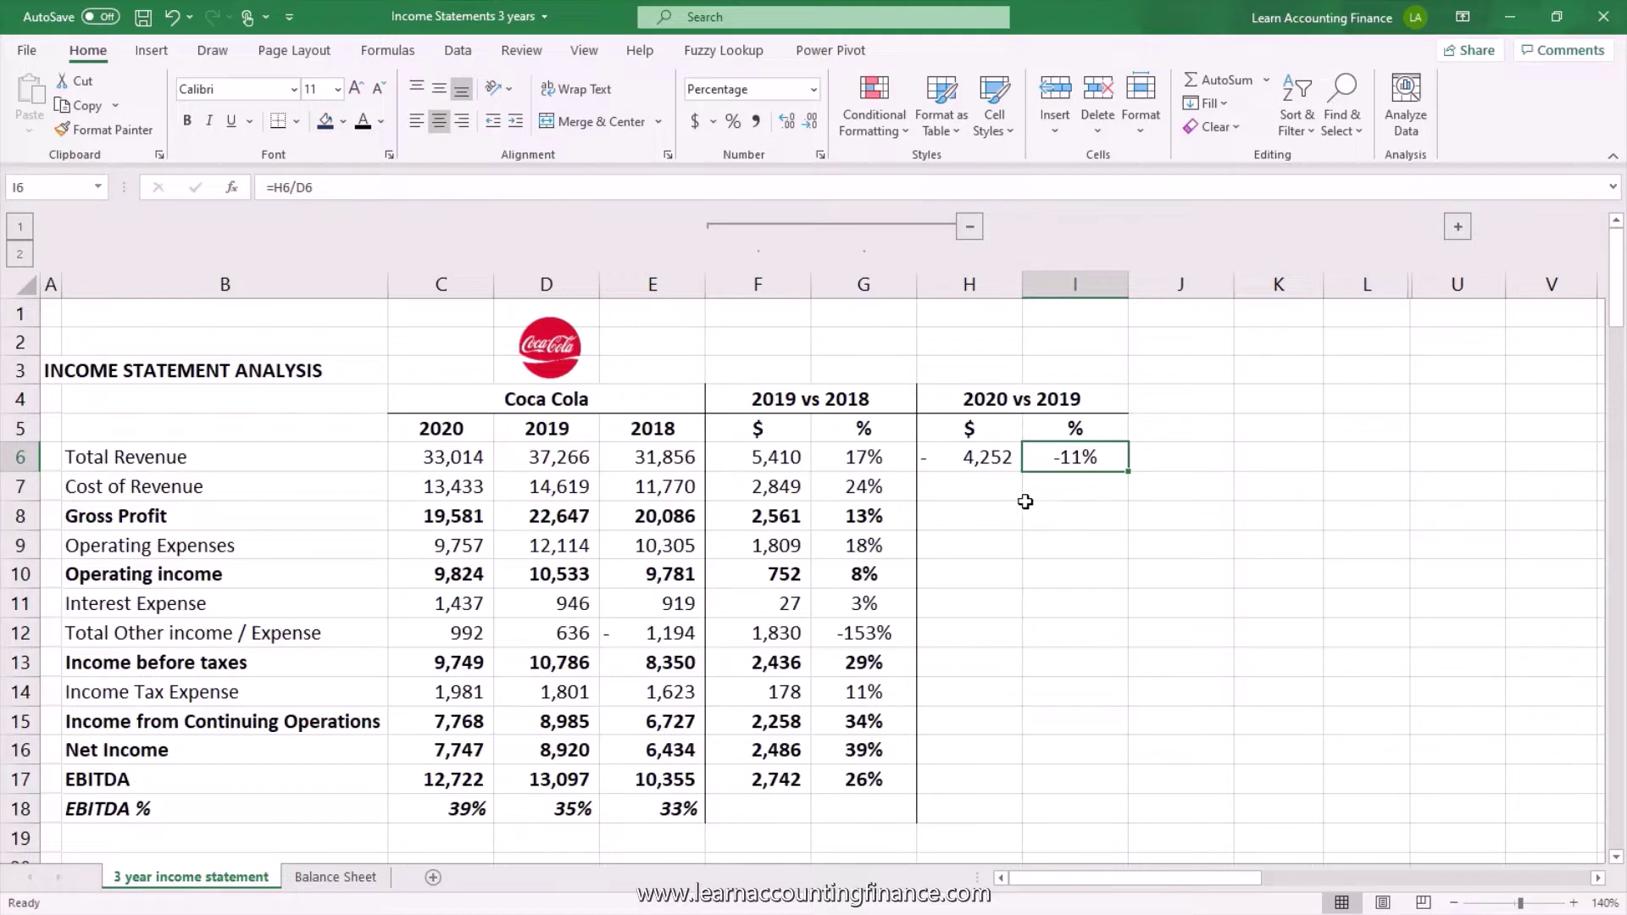
click(969, 226)
key(Left)
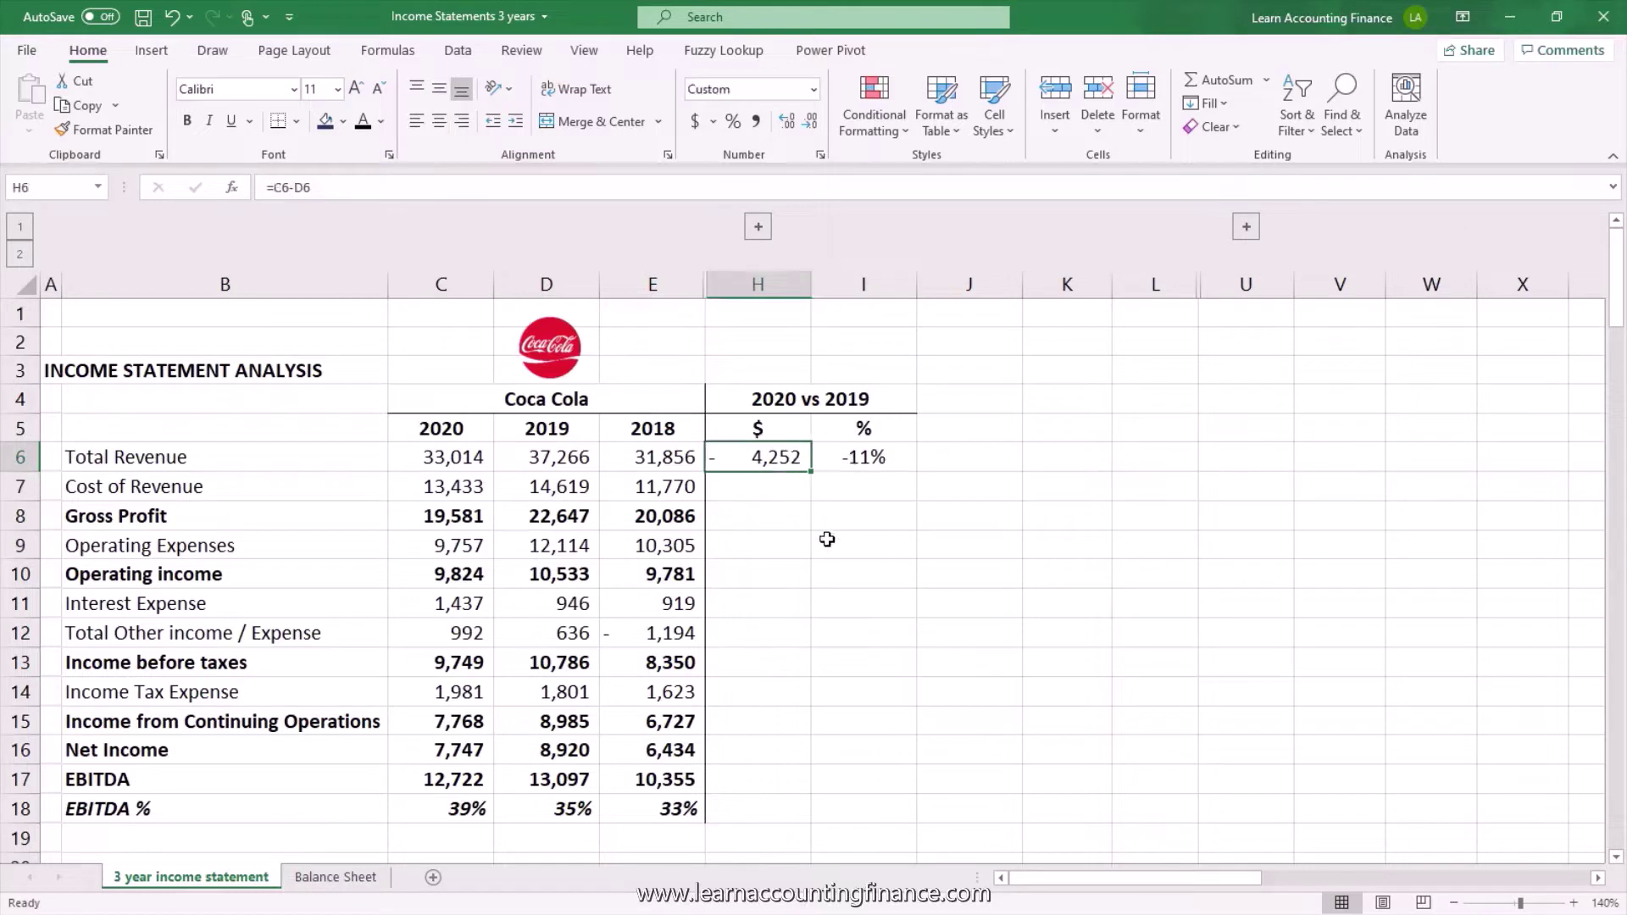
key(Right)
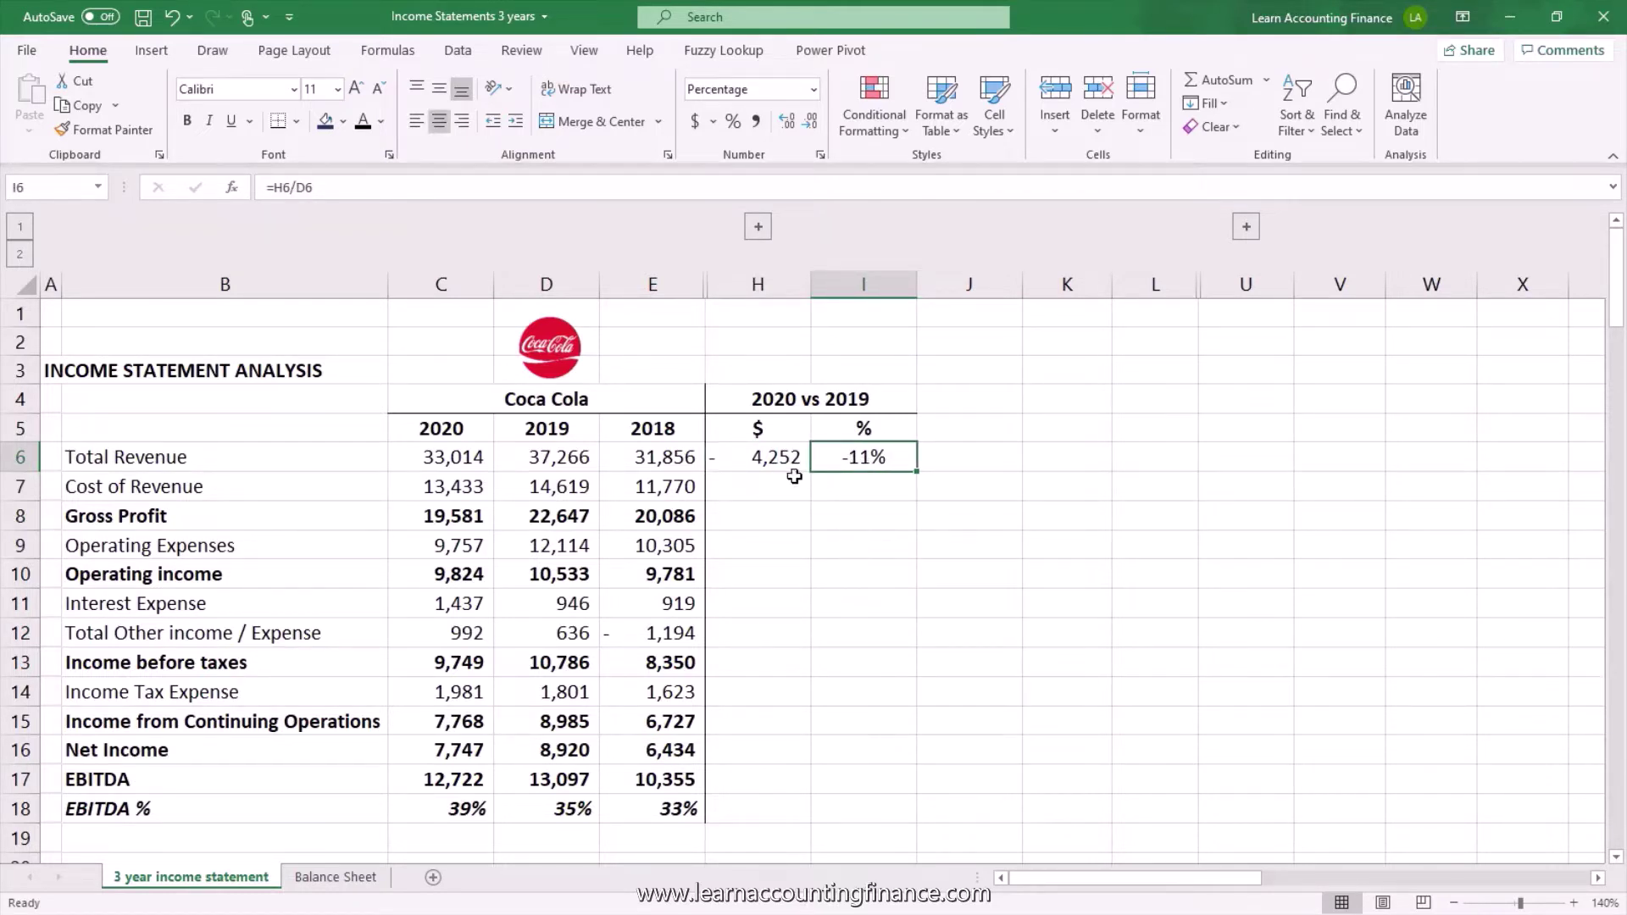
Step: Copy the formulas in H6:I6 down through the EBITDA row (row 17), pasting formulas only to keep the existing formatting
drag(792, 461, 860, 462)
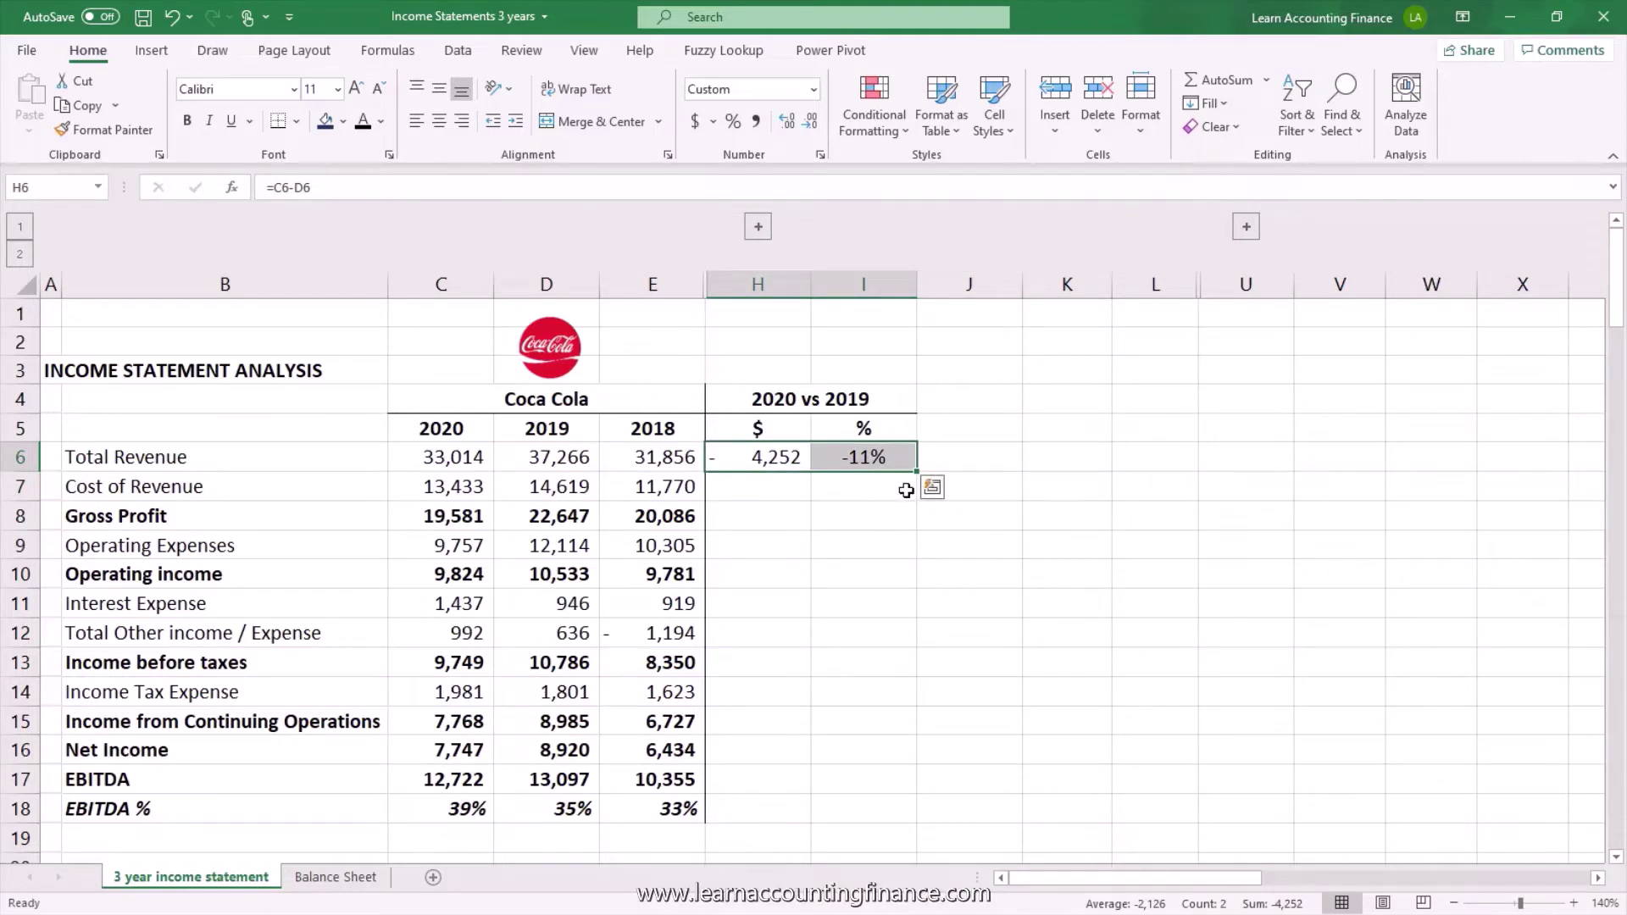
key(ctrl+c)
shift+click(828, 770)
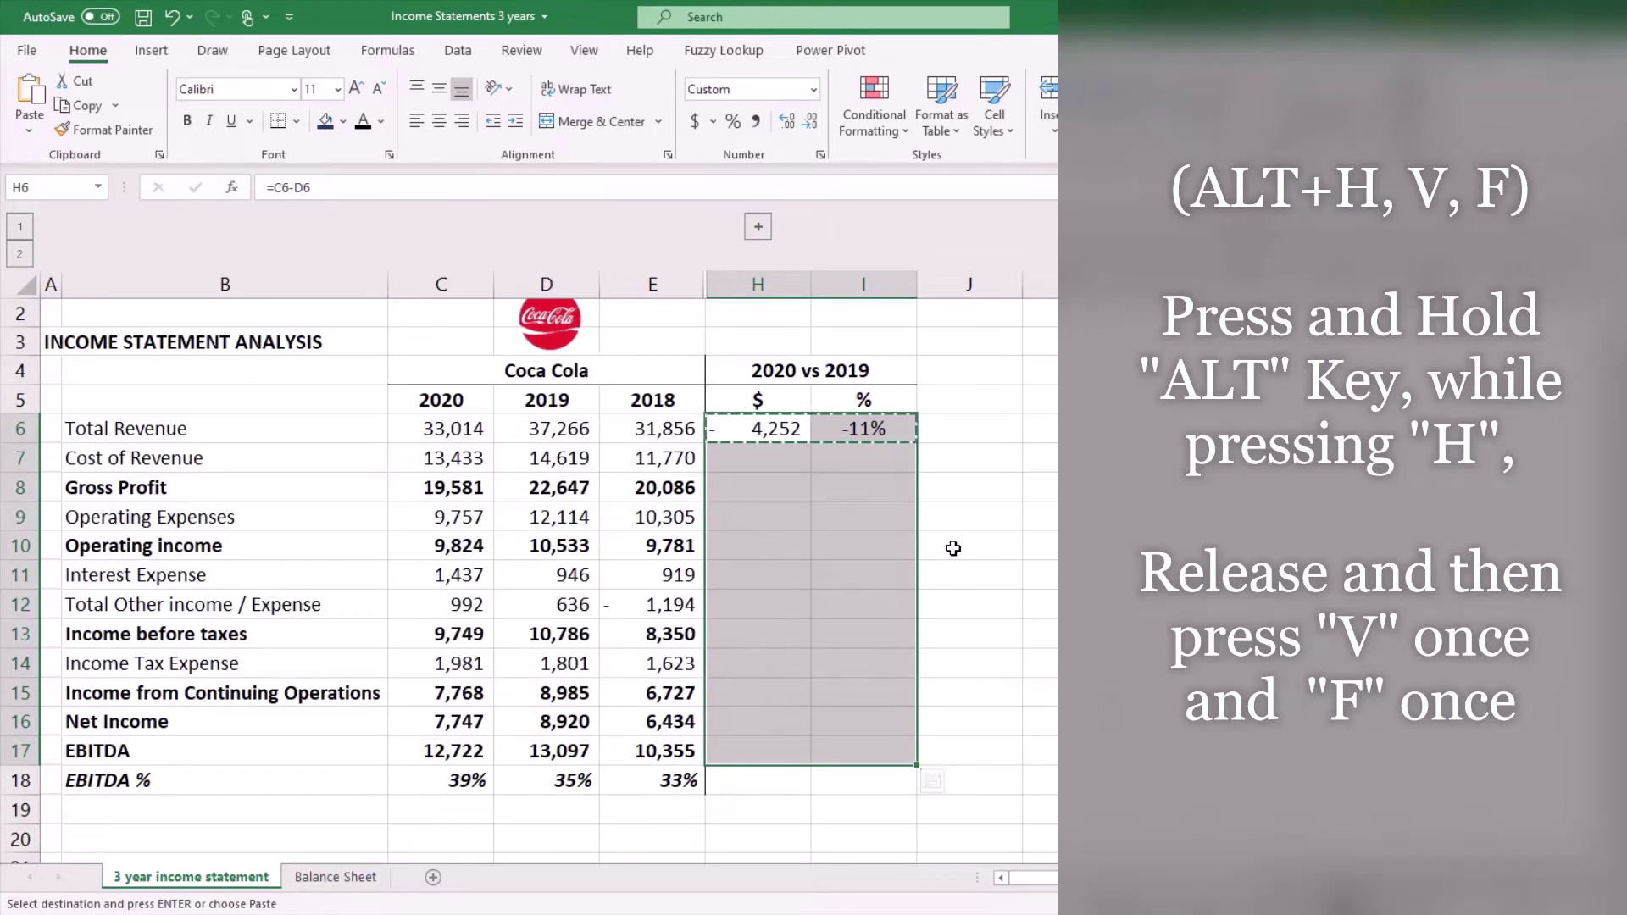
key(alt)
key(h)
key(v)
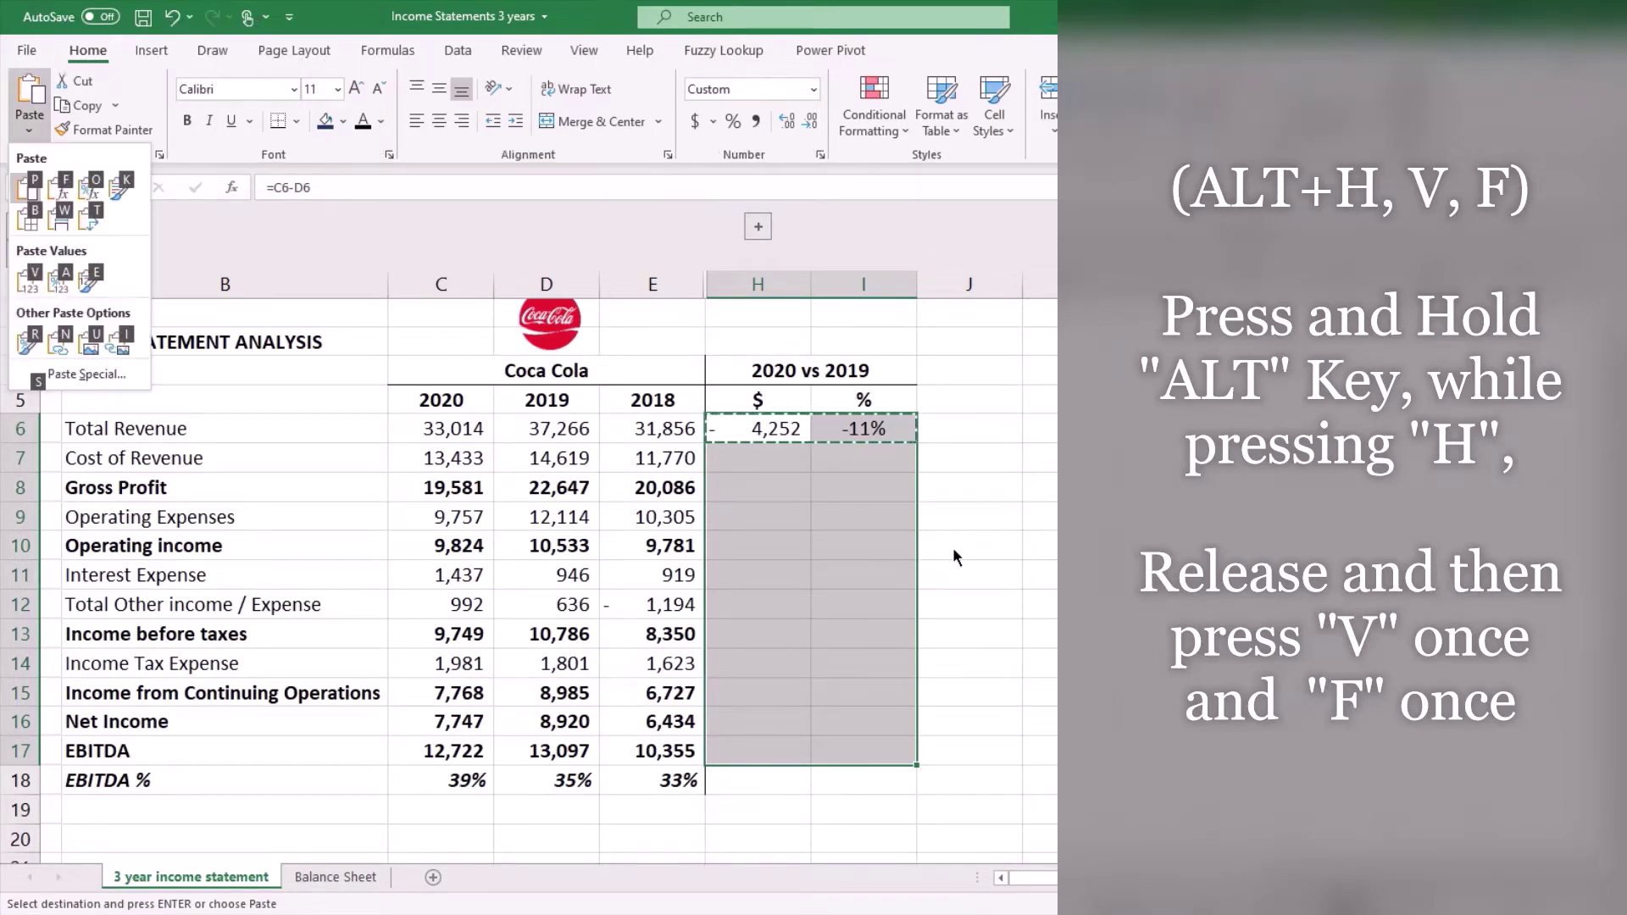
key(f)
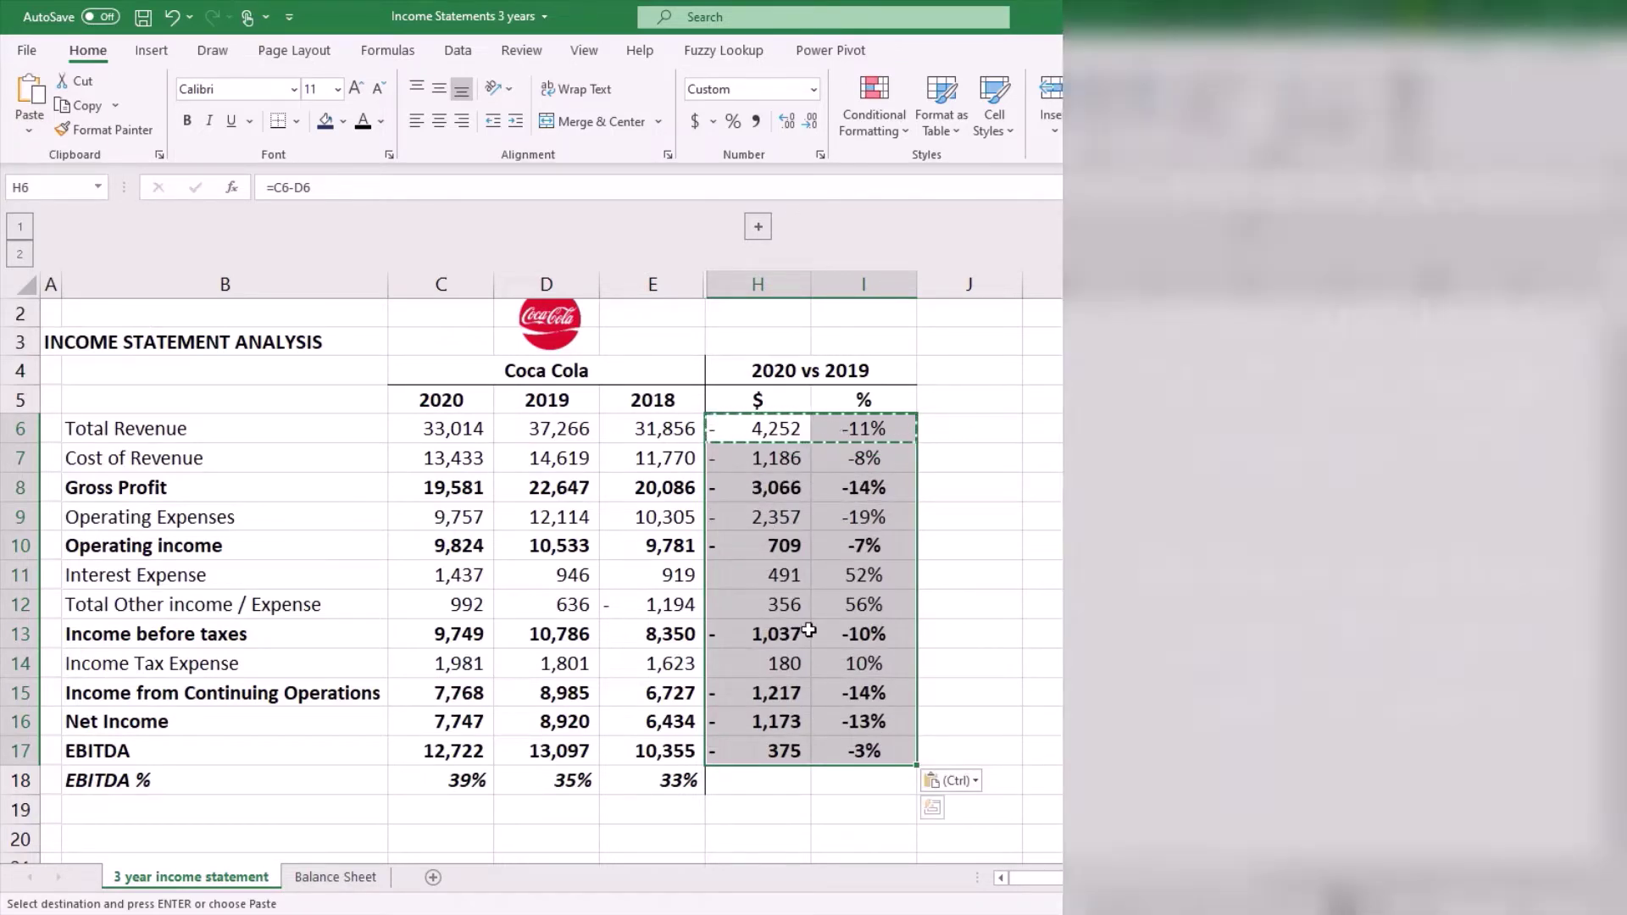
click(757, 493)
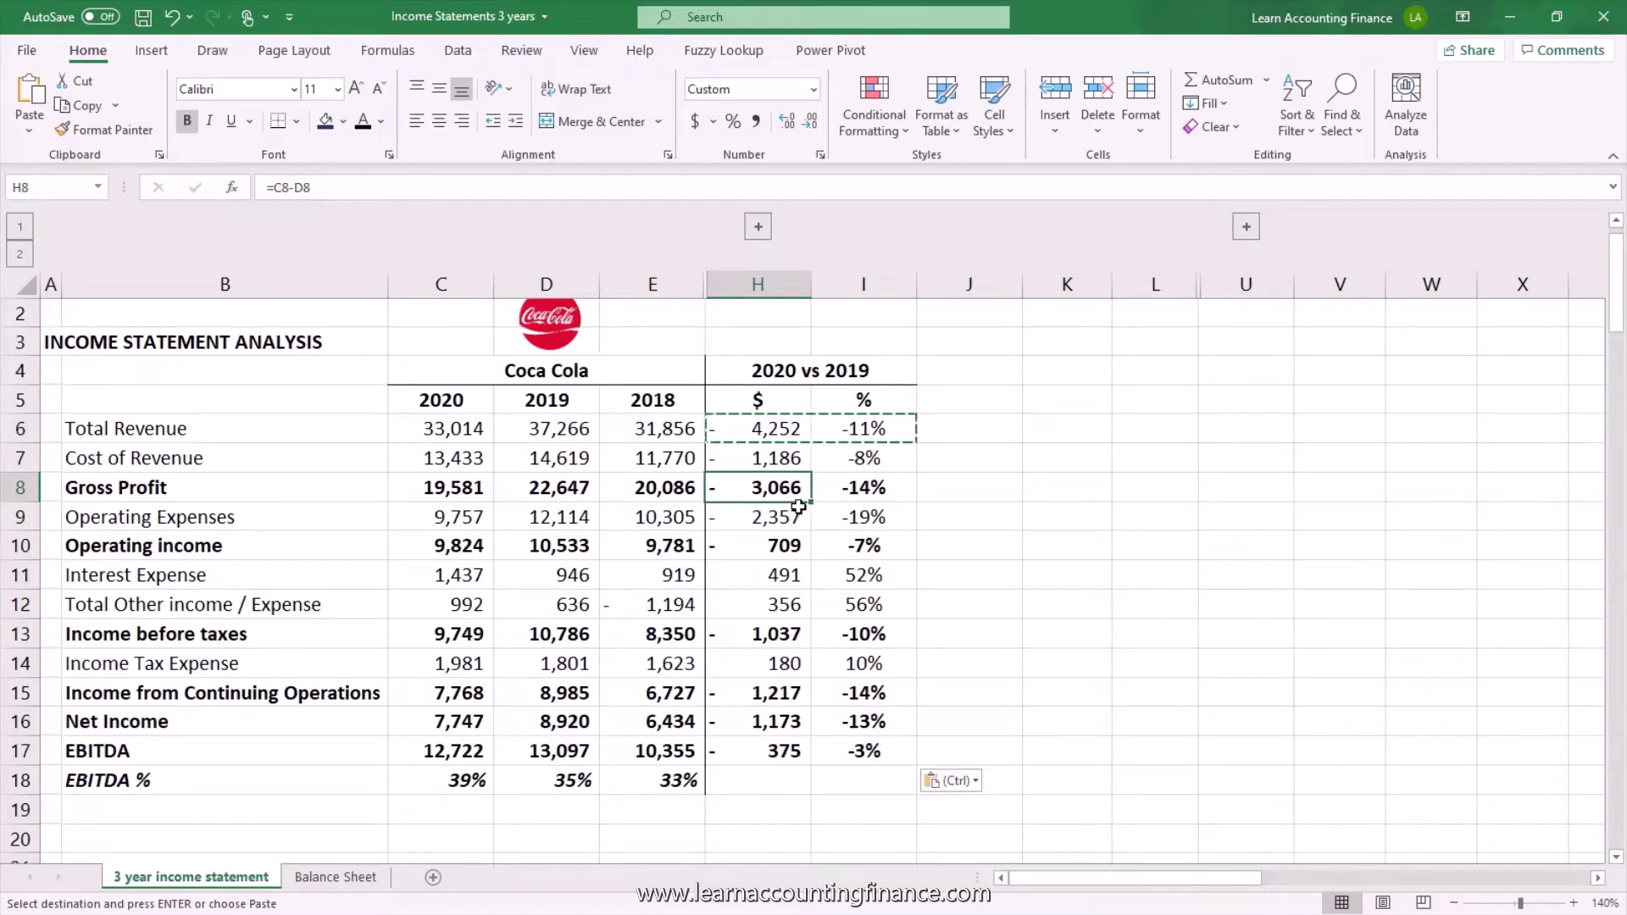
click(859, 489)
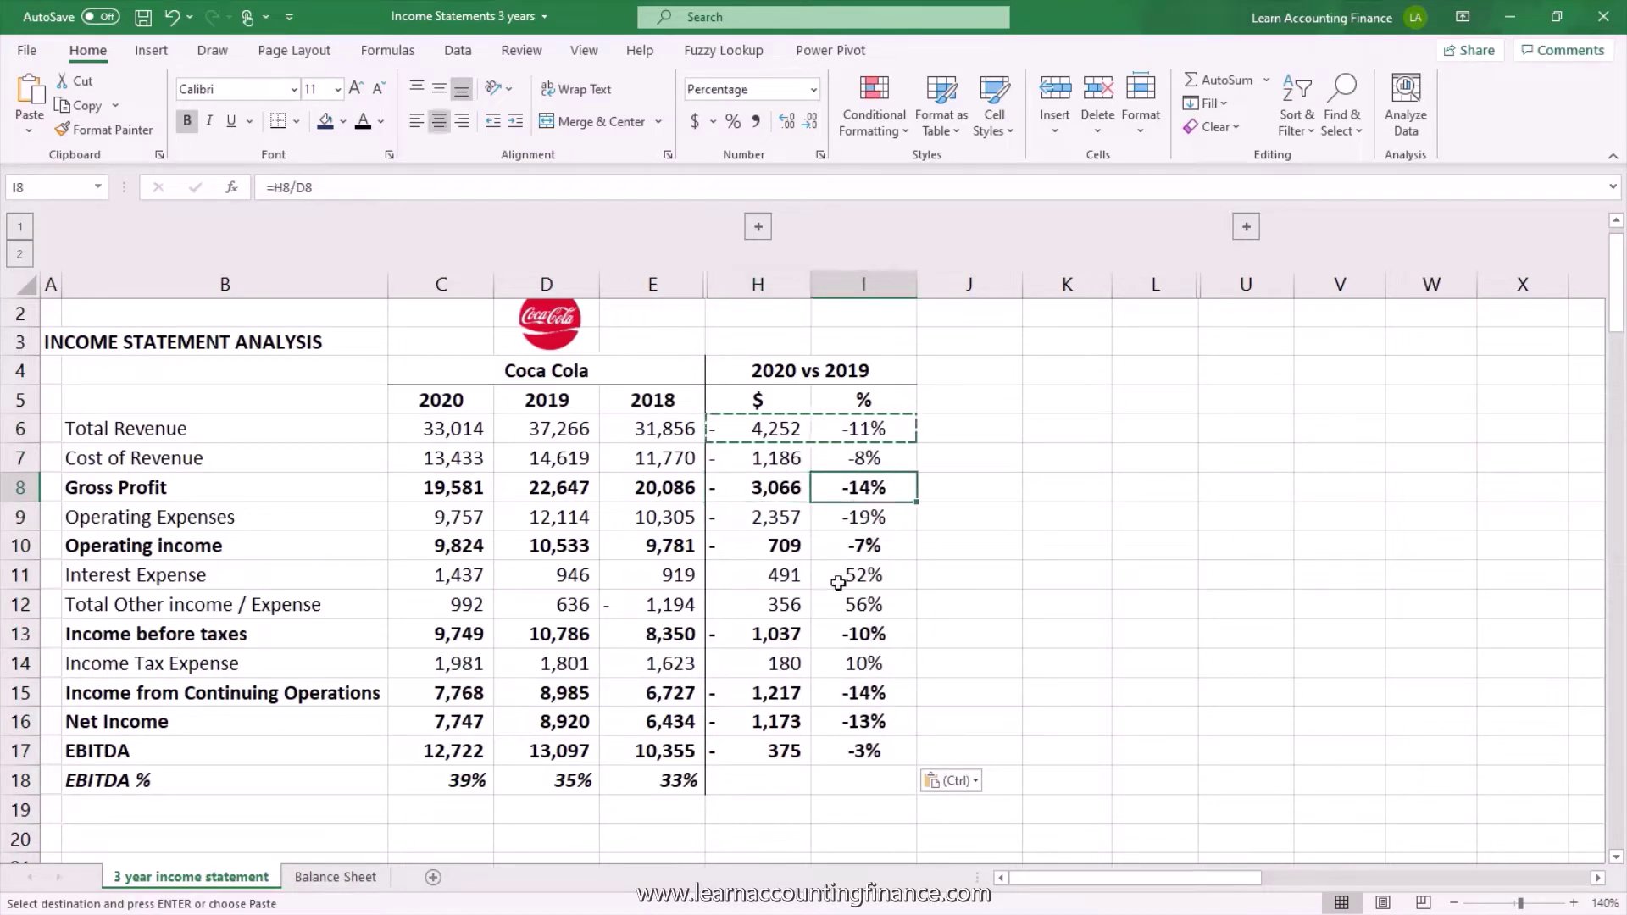
key(Escape)
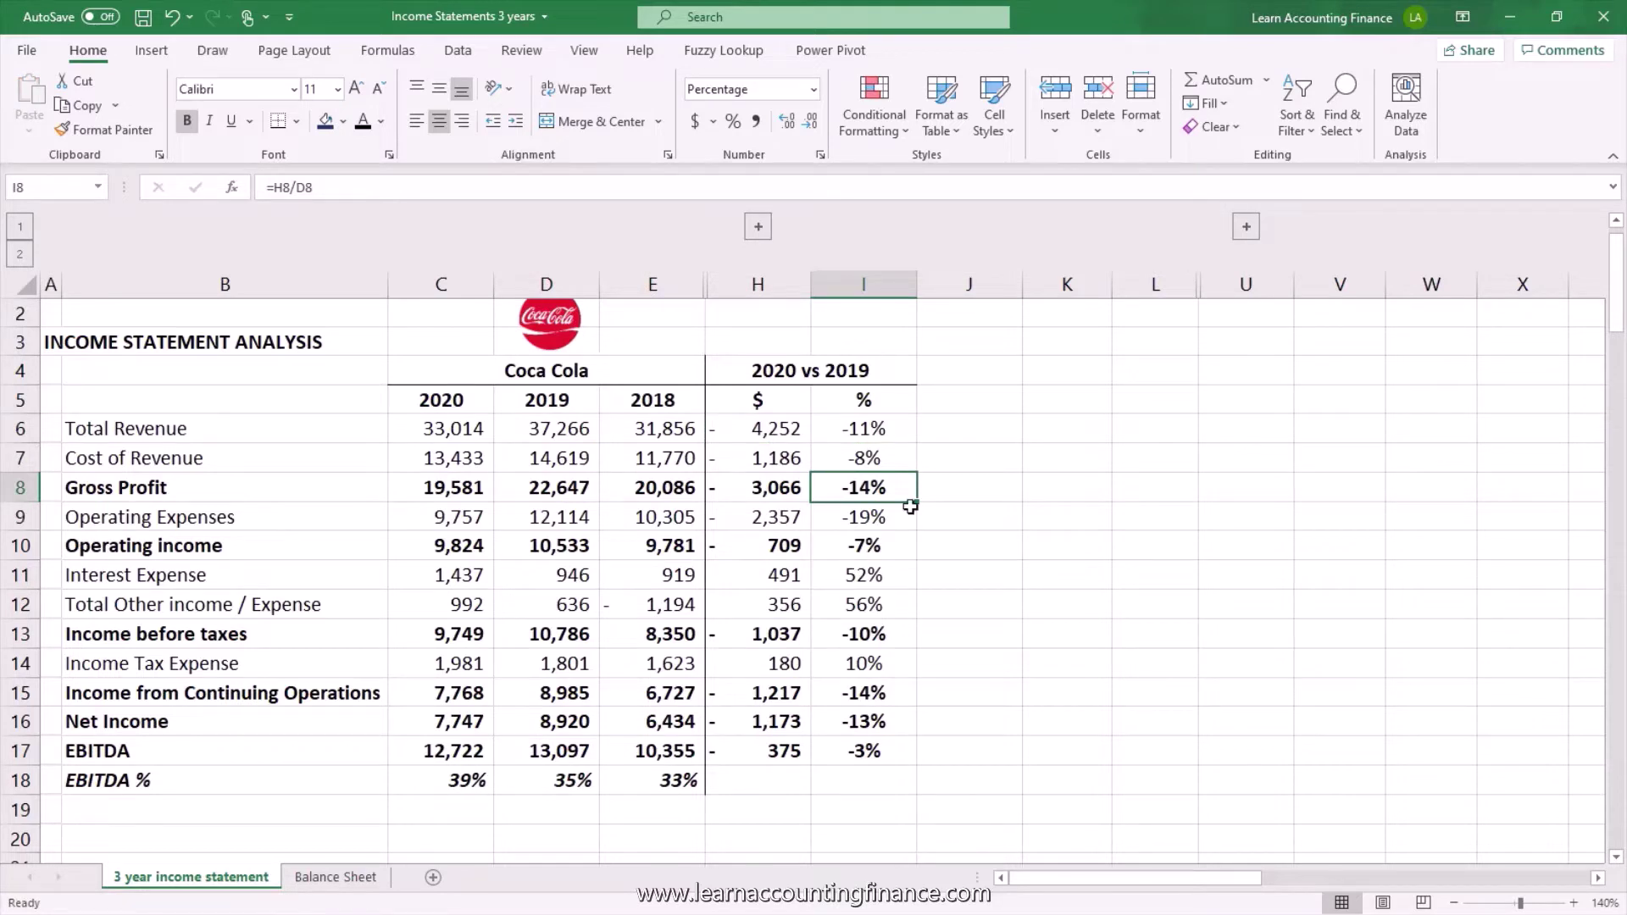
Step: Expand the 2019 vs 2018 columns and compare the revenue, cost of revenue and gross profit figures across both periods
click(879, 440)
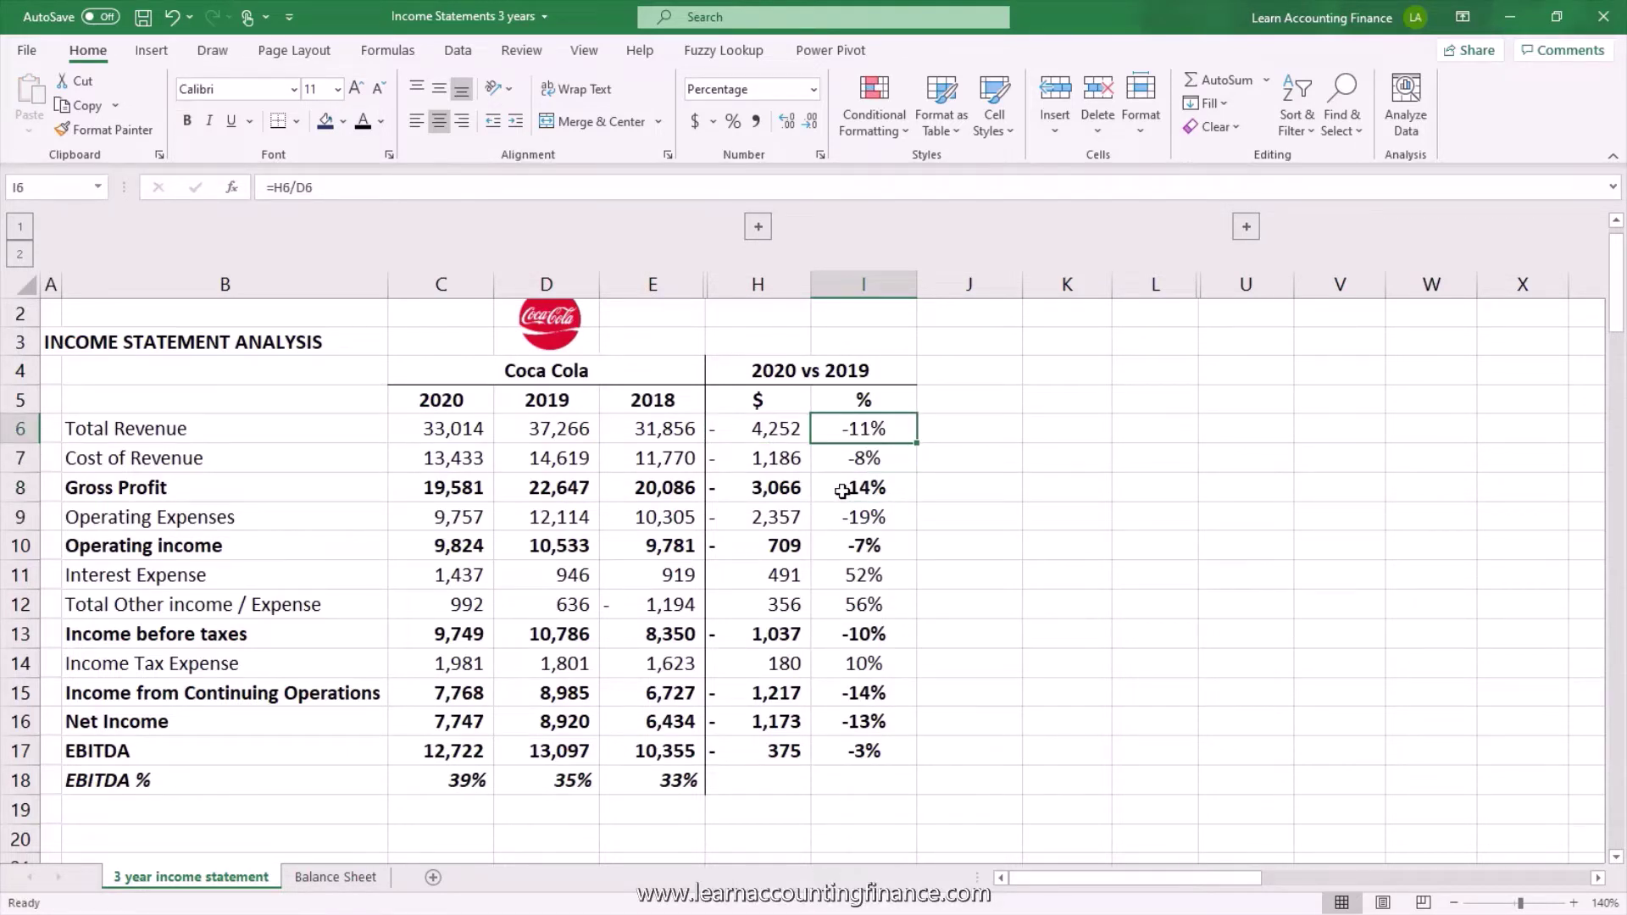
click(860, 459)
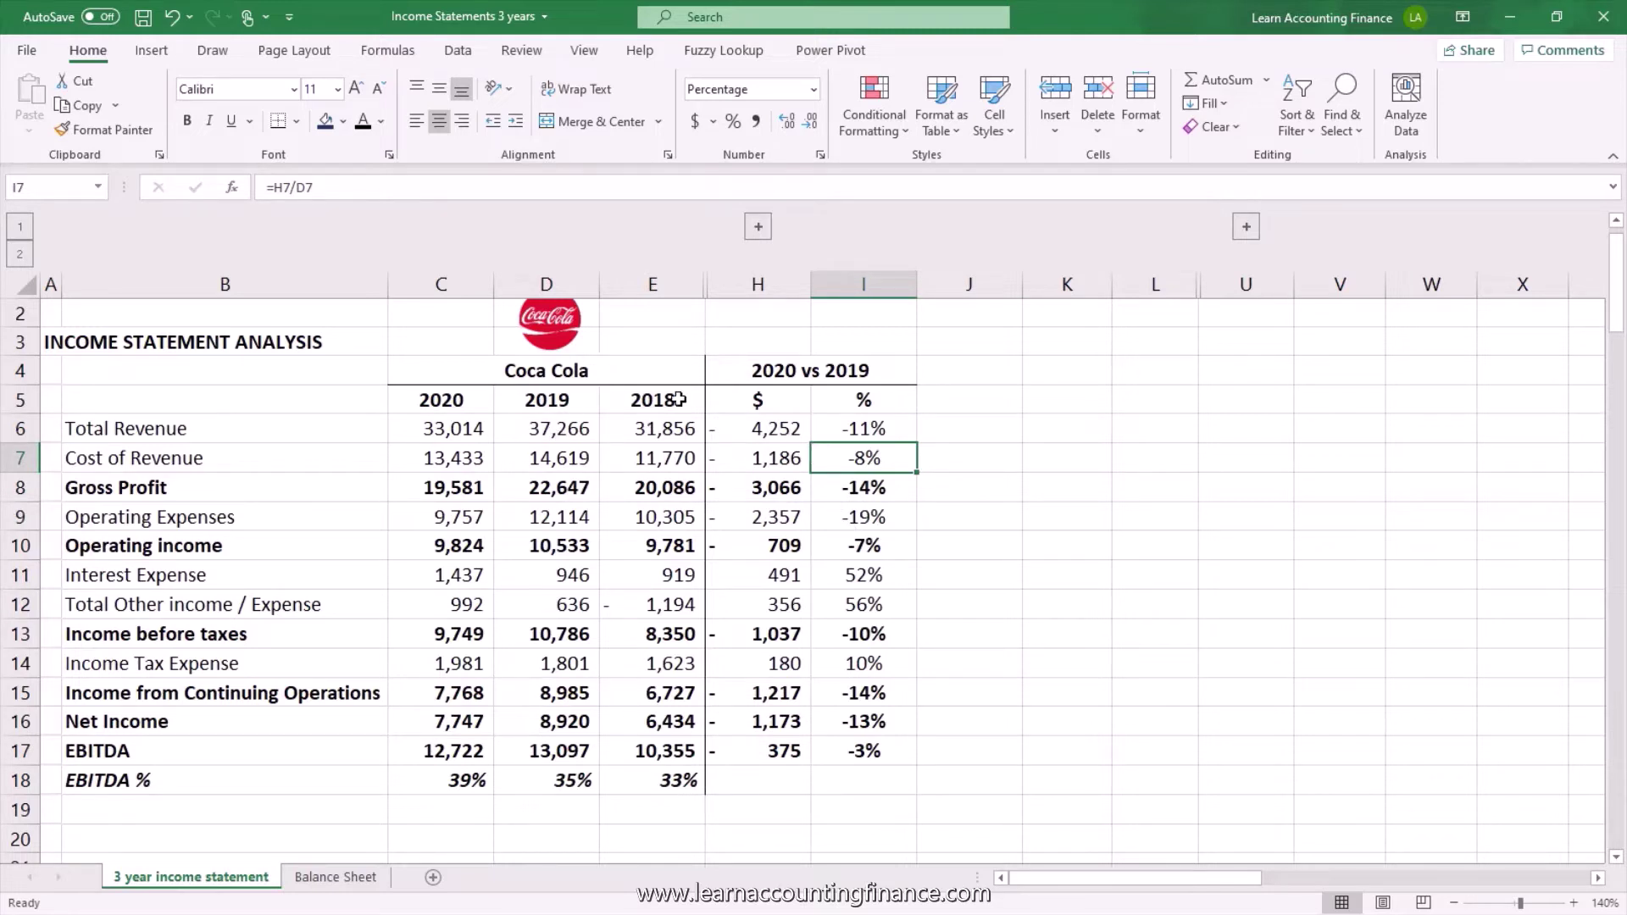
click(761, 229)
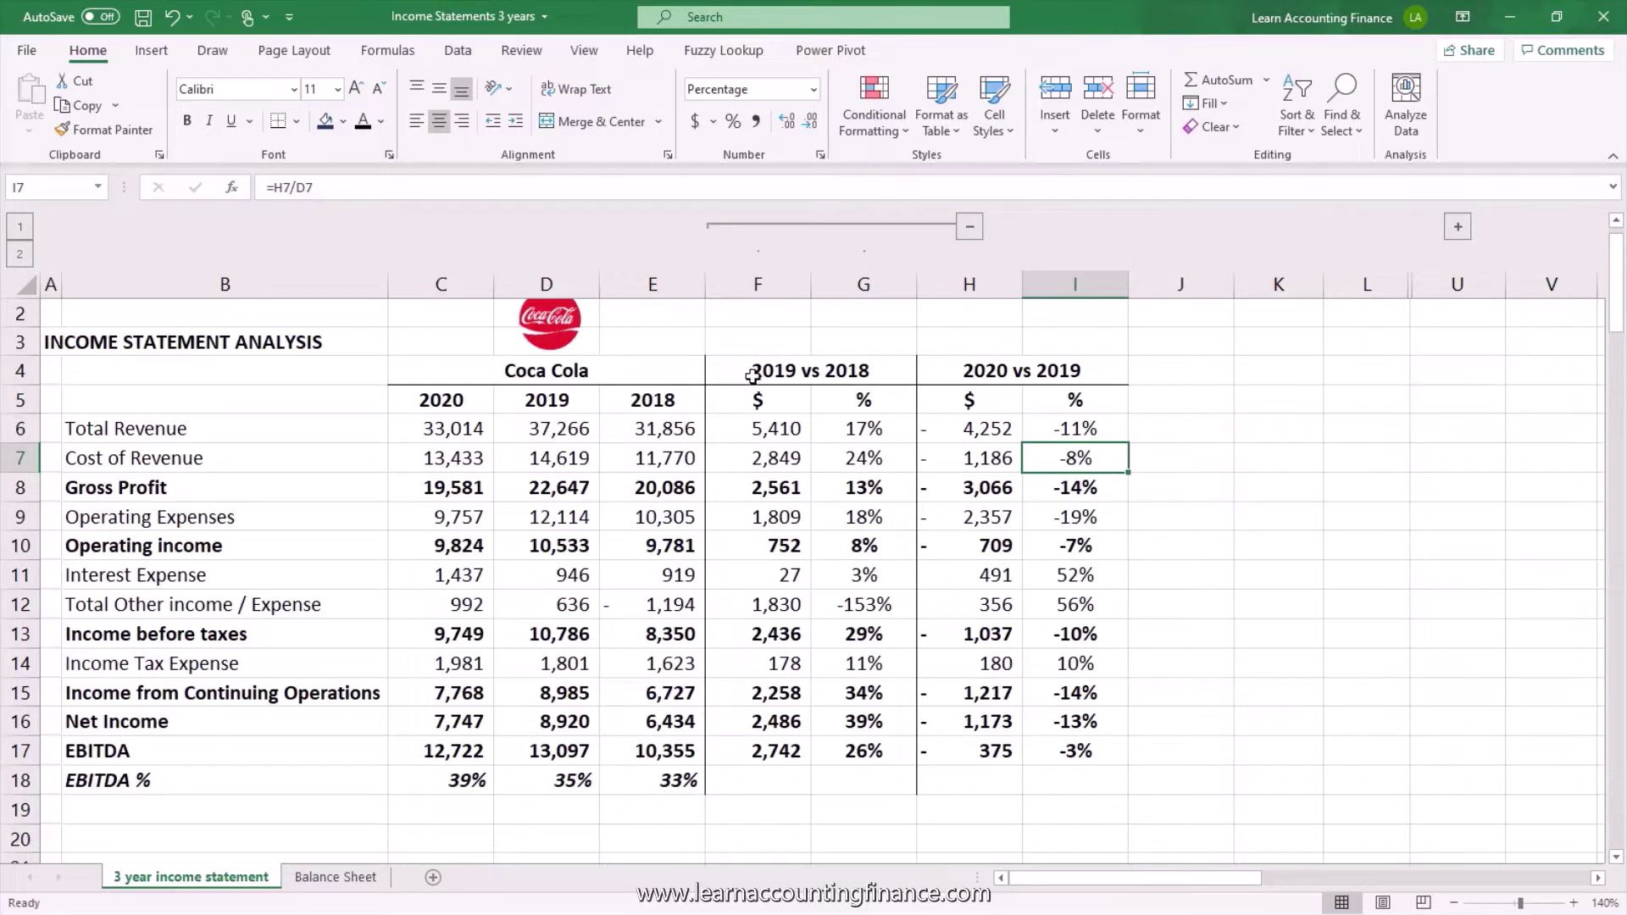
click(805, 376)
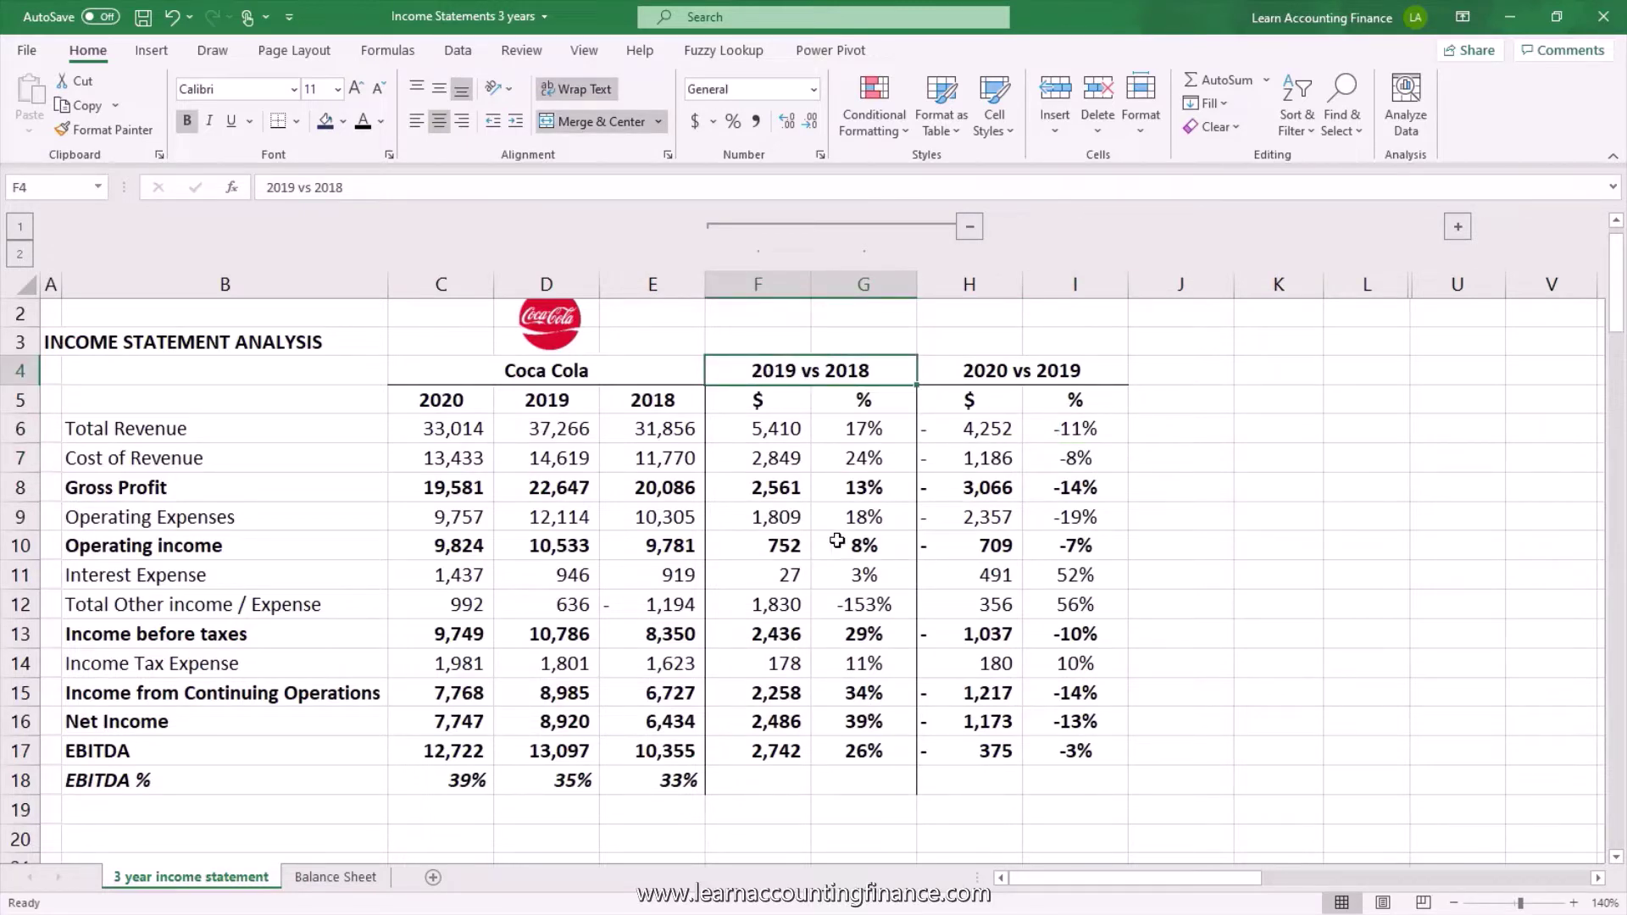
click(851, 432)
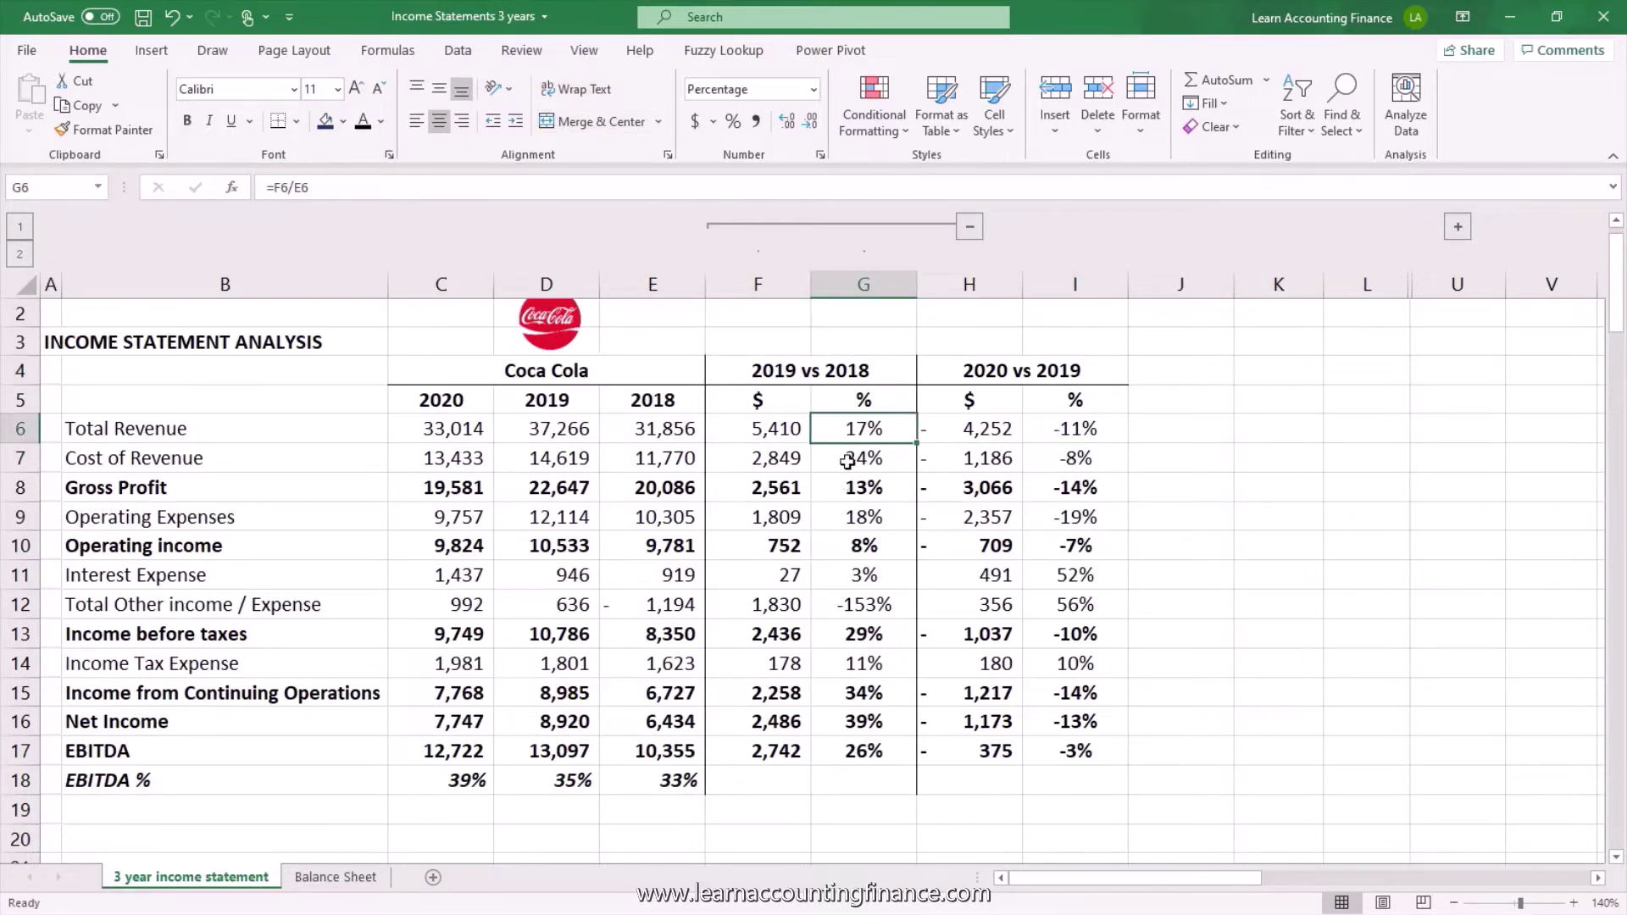
click(848, 461)
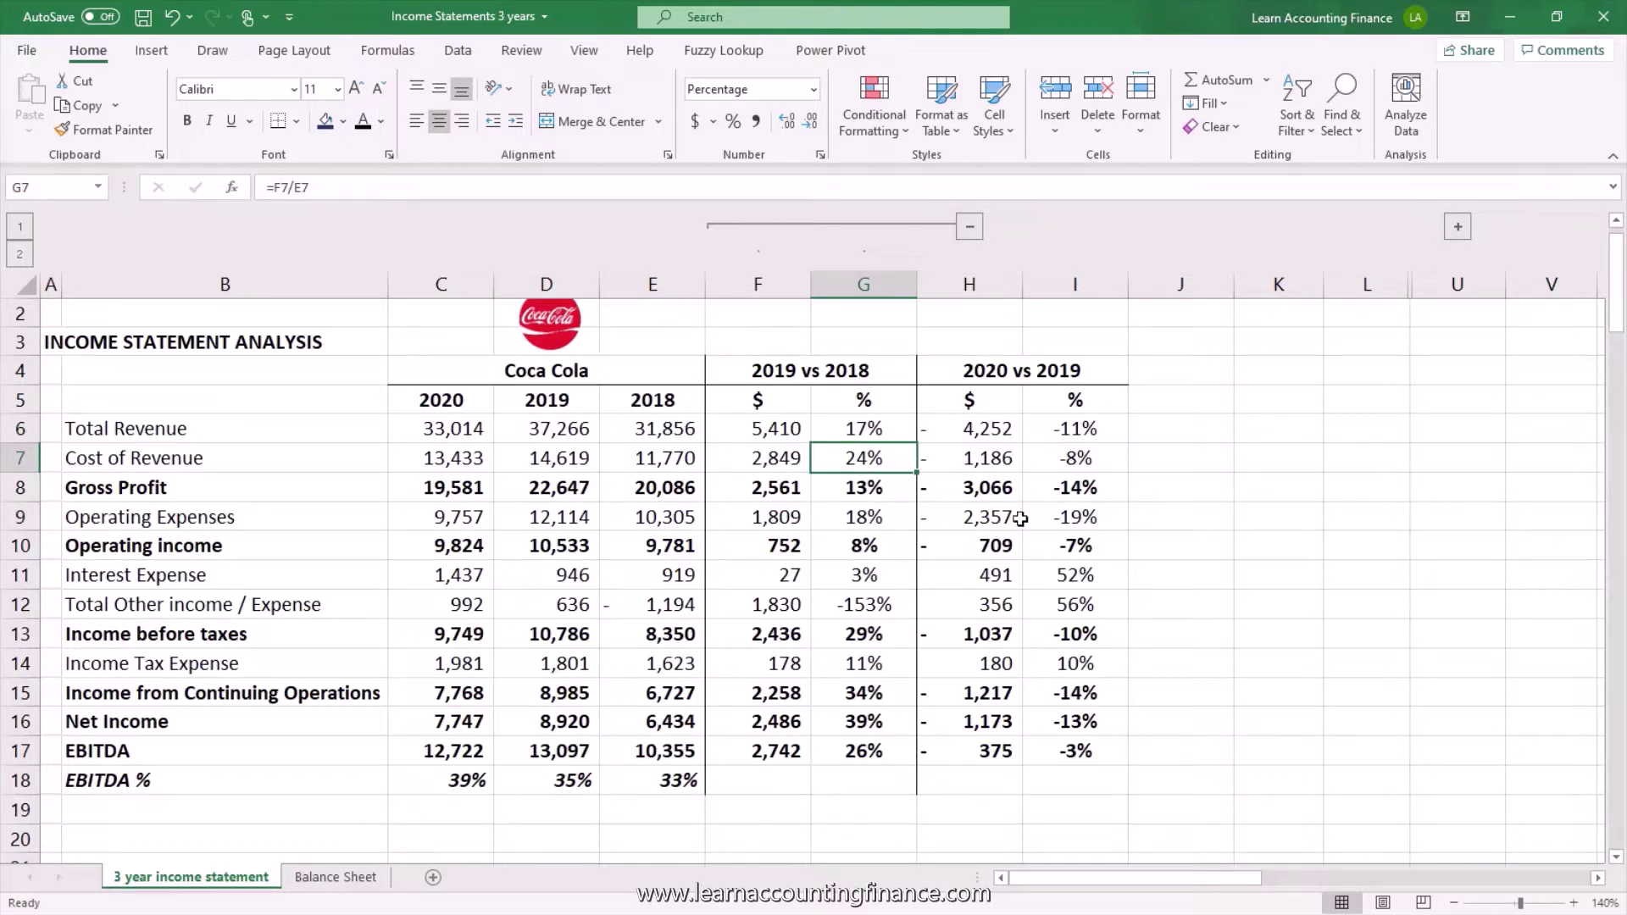
click(1065, 434)
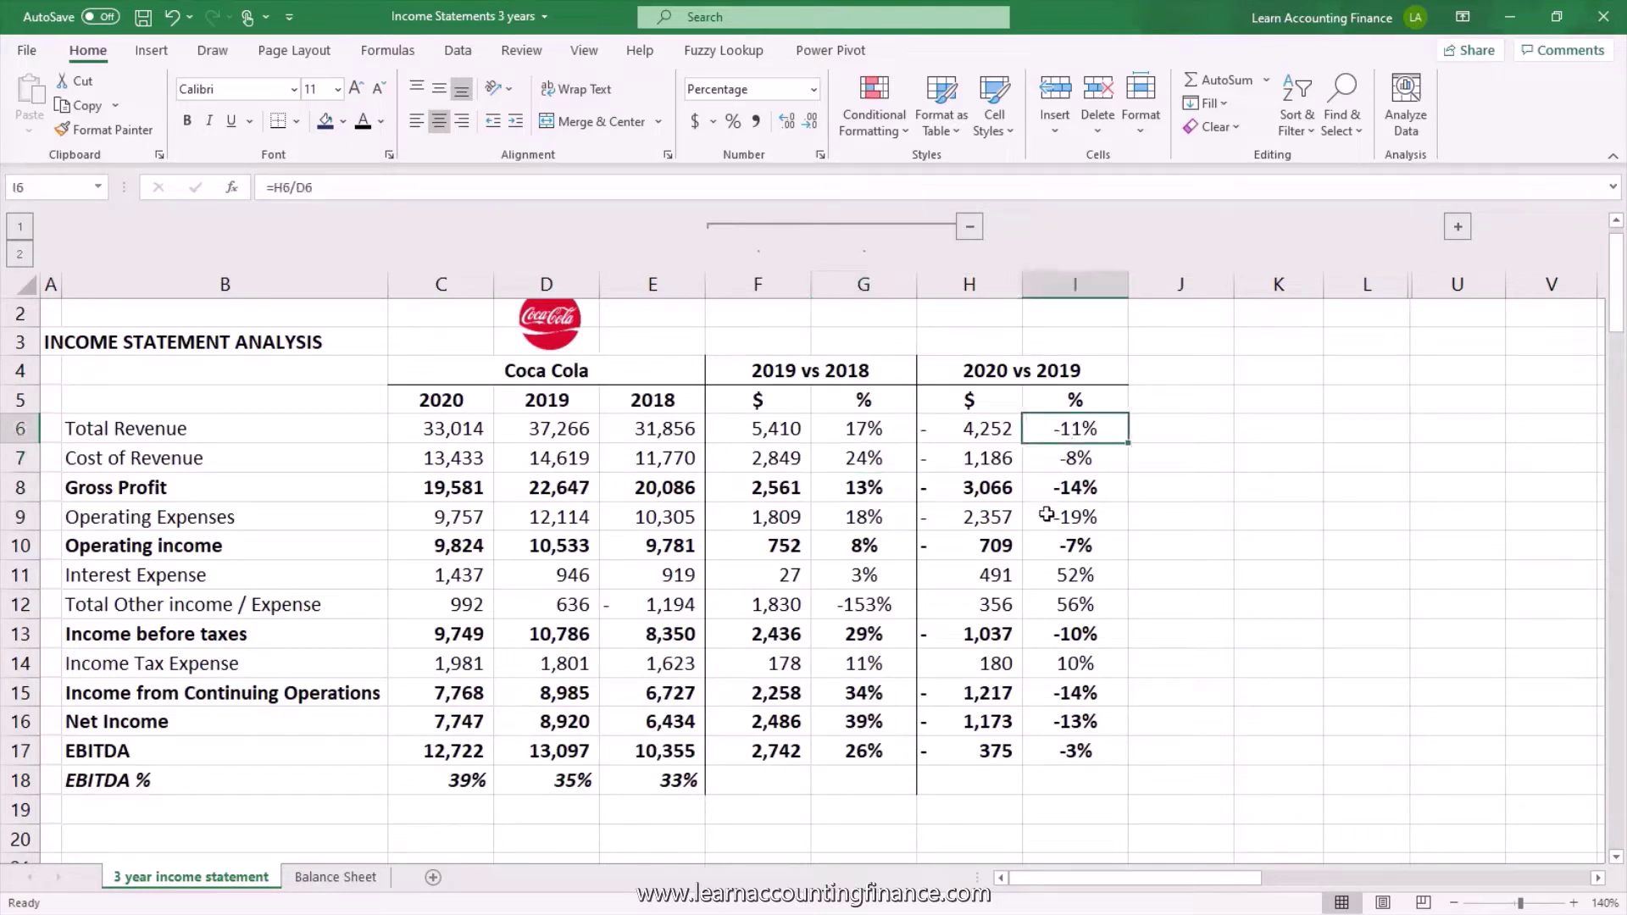
click(1065, 464)
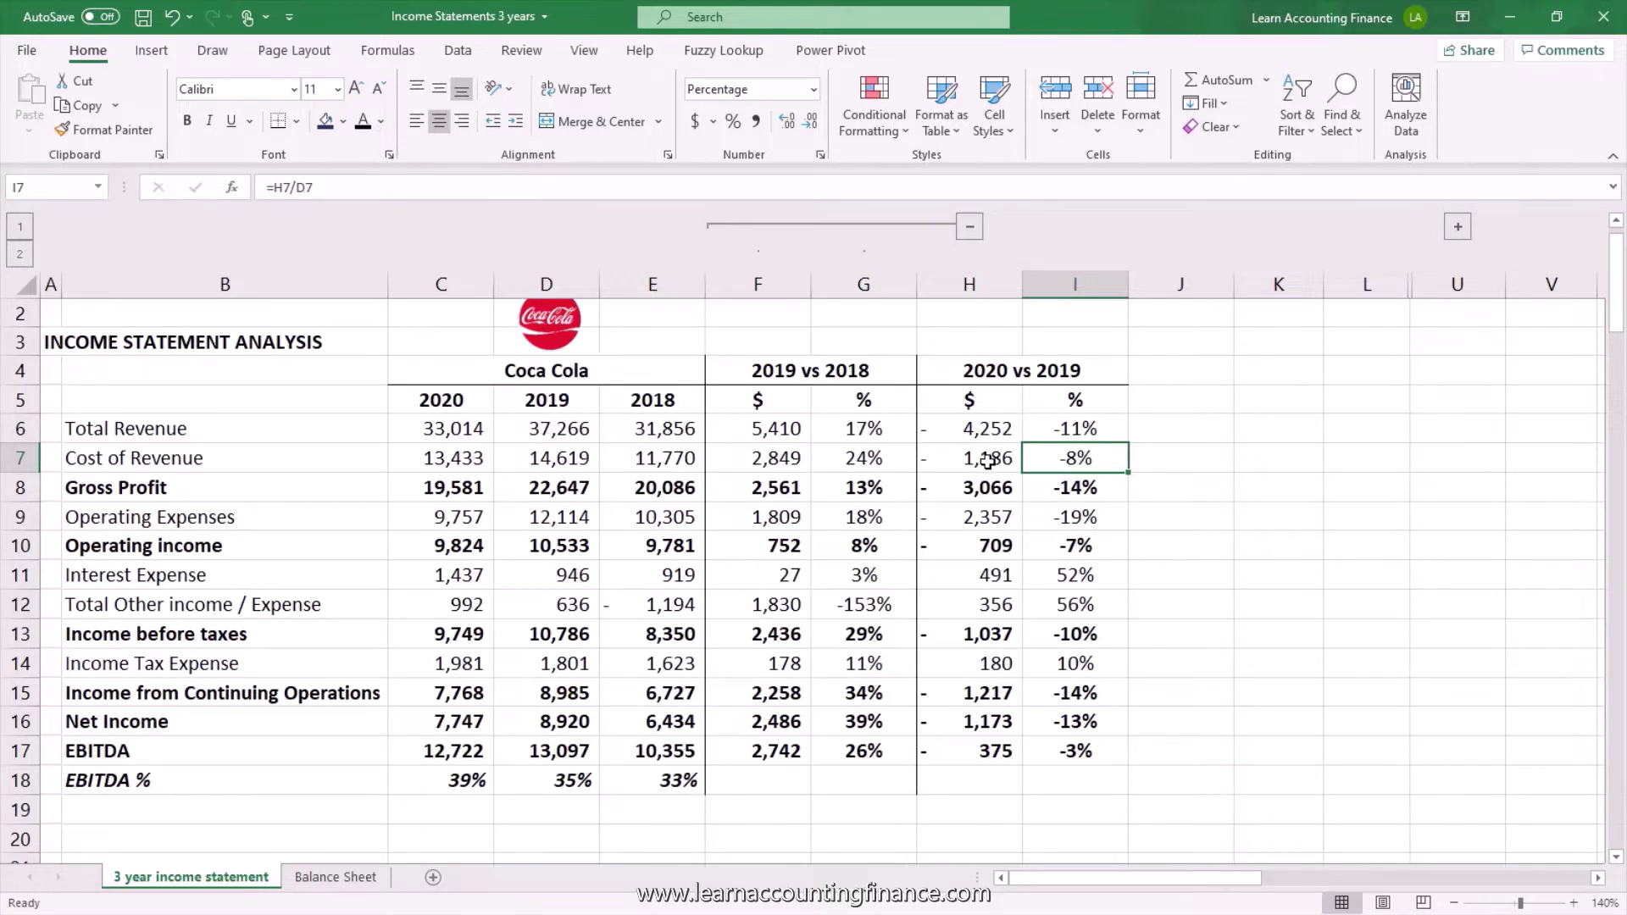
click(490, 495)
click(575, 486)
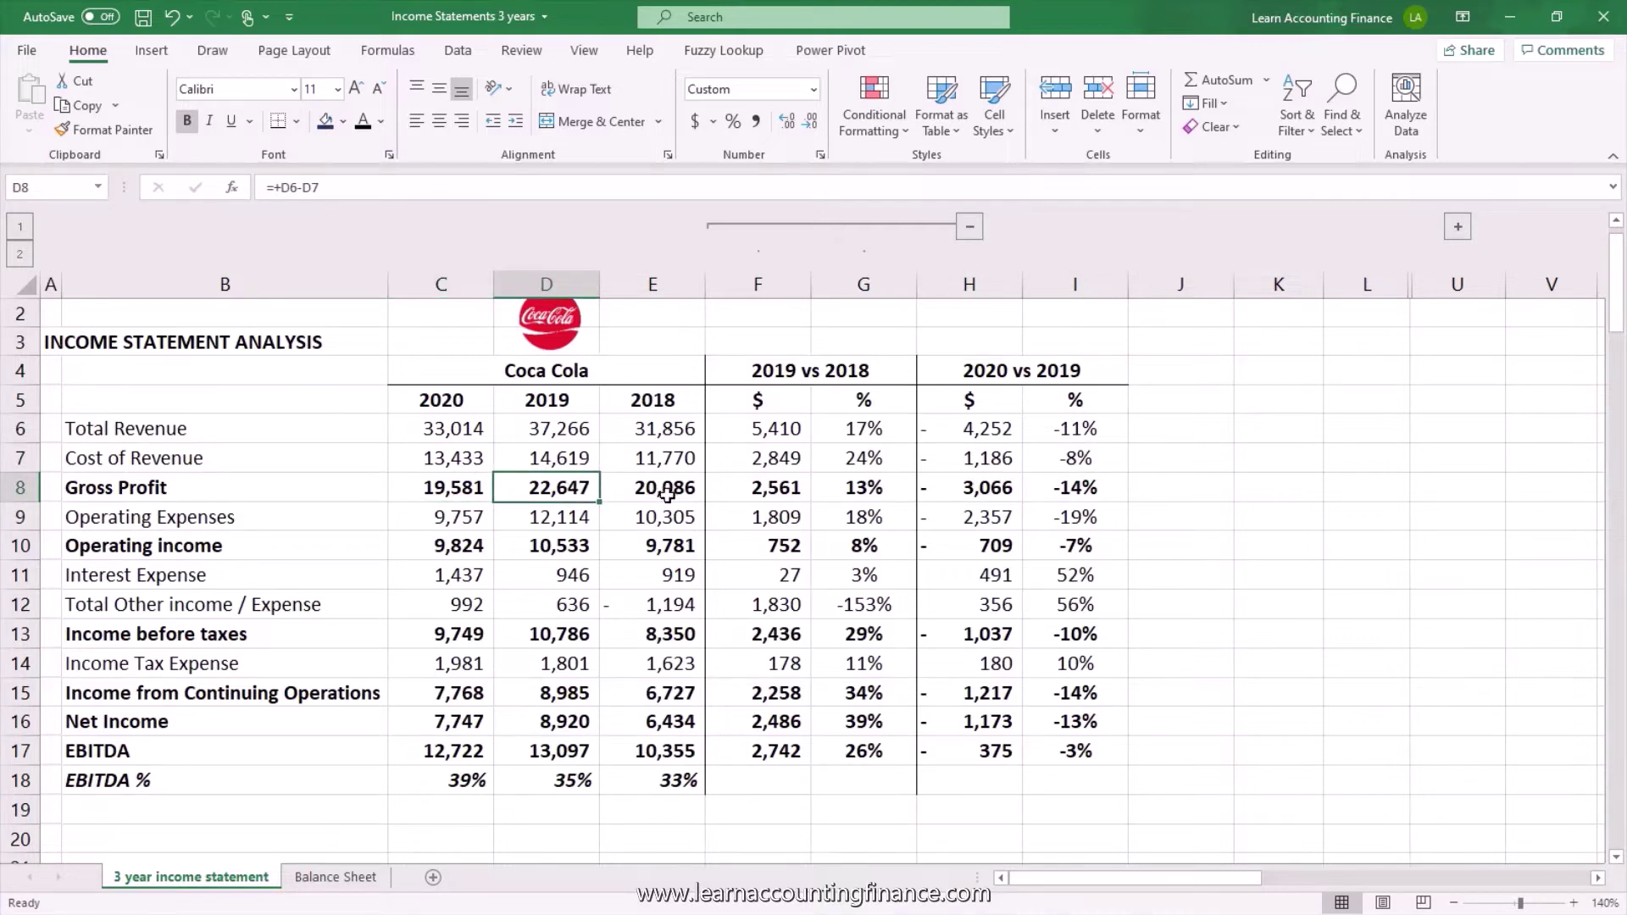
Step: Calculate the 2018 gross margin in E20 below the statement with the formula =E8/E6
click(668, 494)
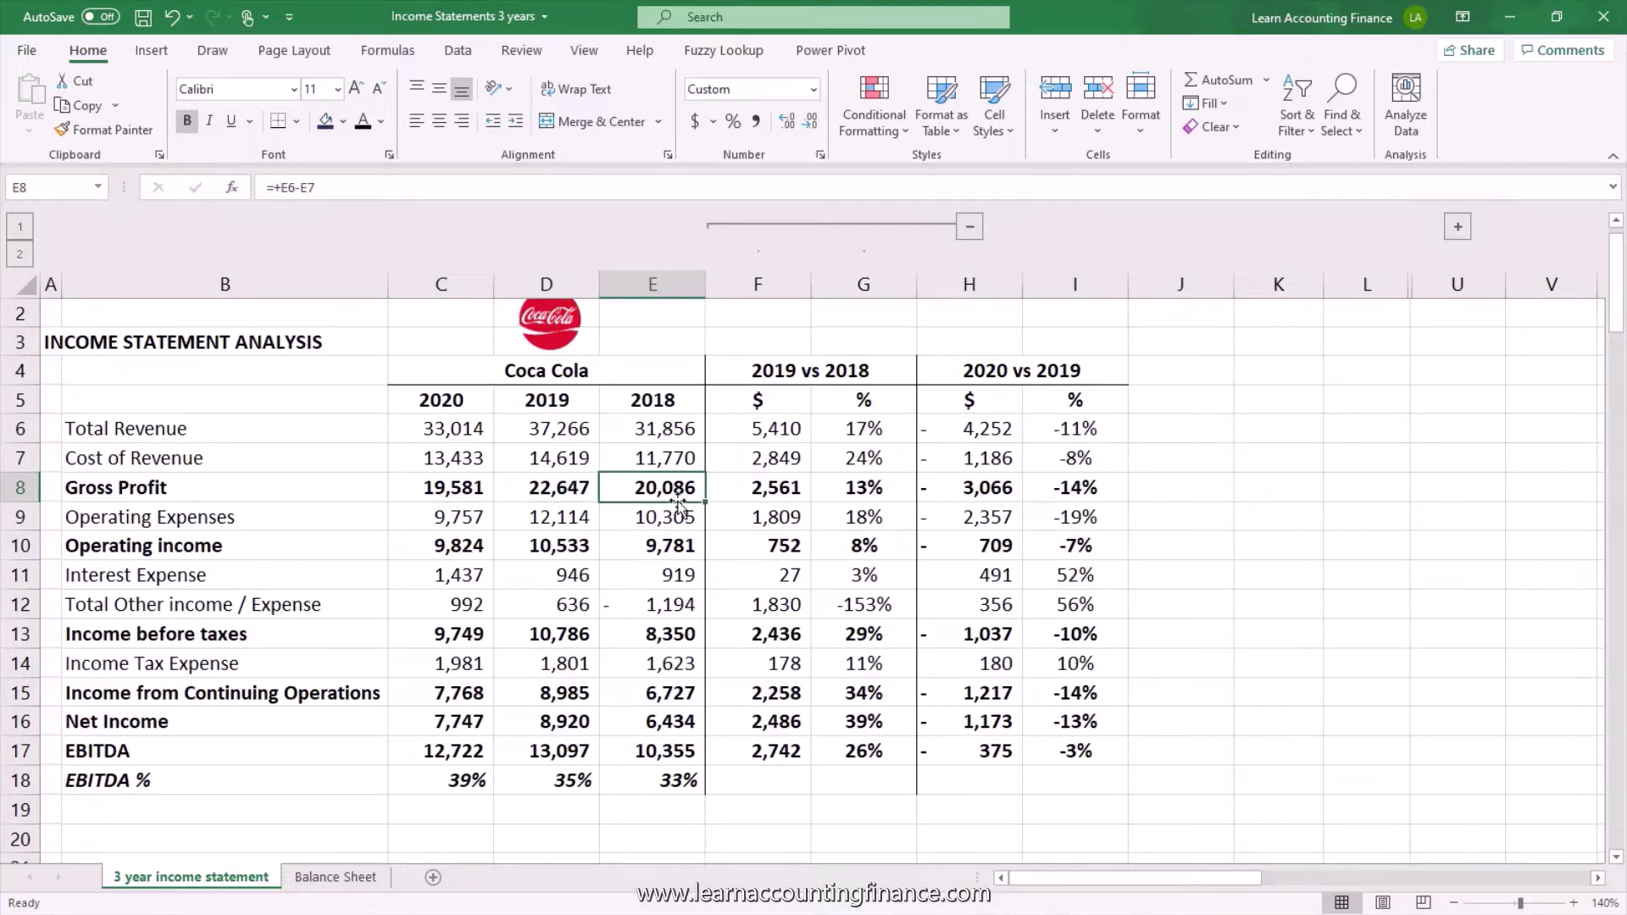
scroll(683, 633, down, 1)
click(672, 750)
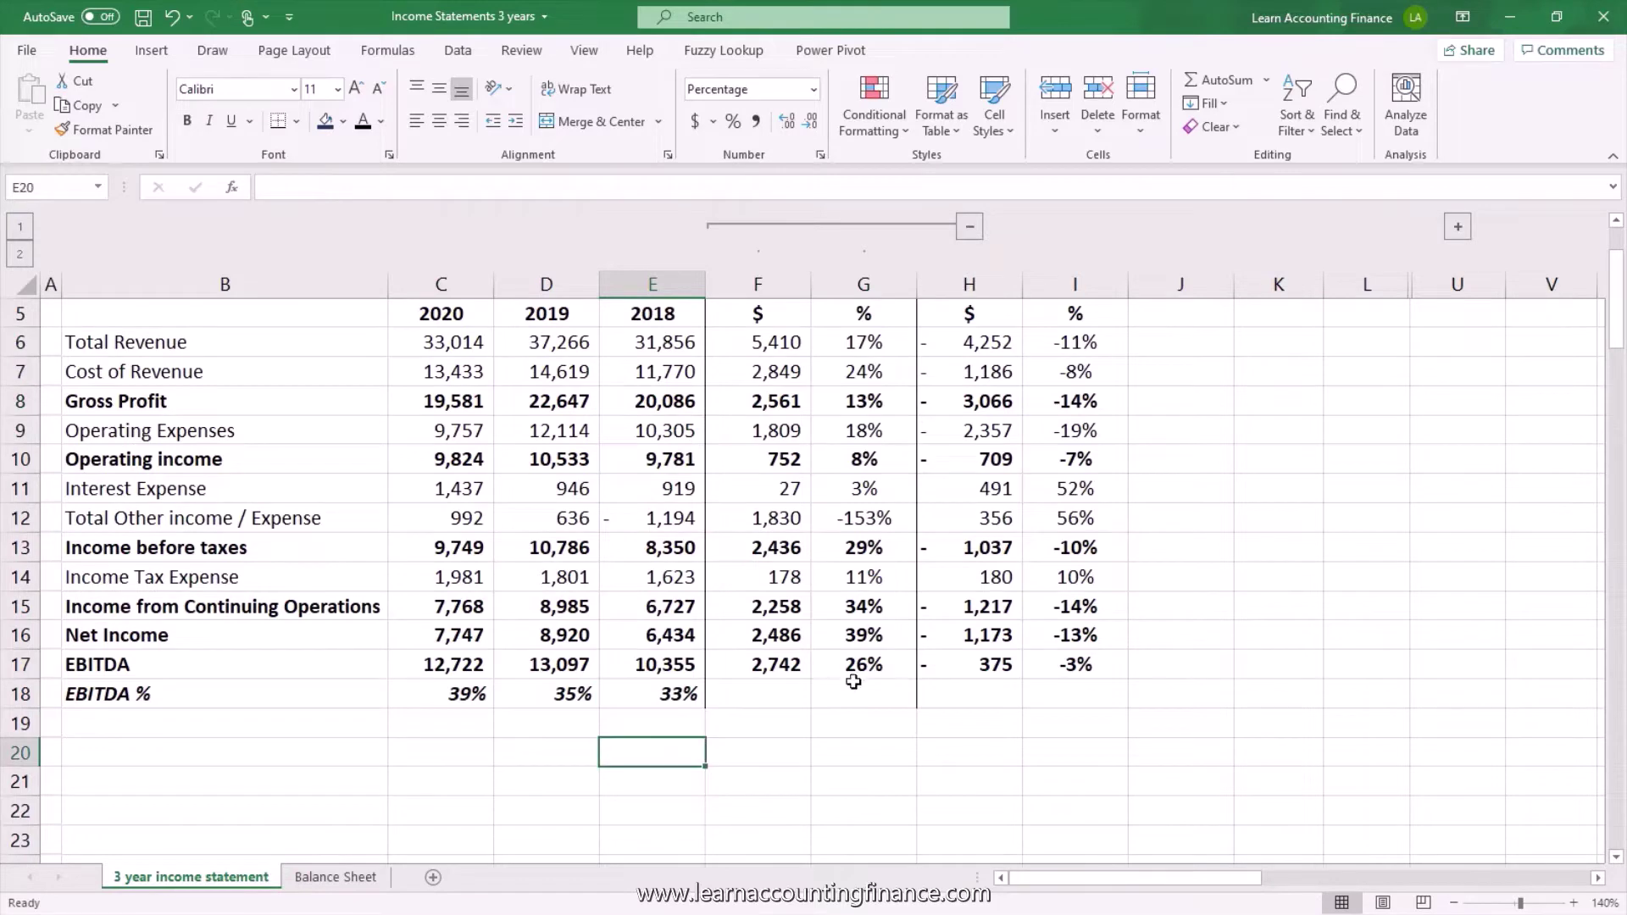
scroll(858, 654, up, 1)
scroll(858, 654, down, 1)
text(=)
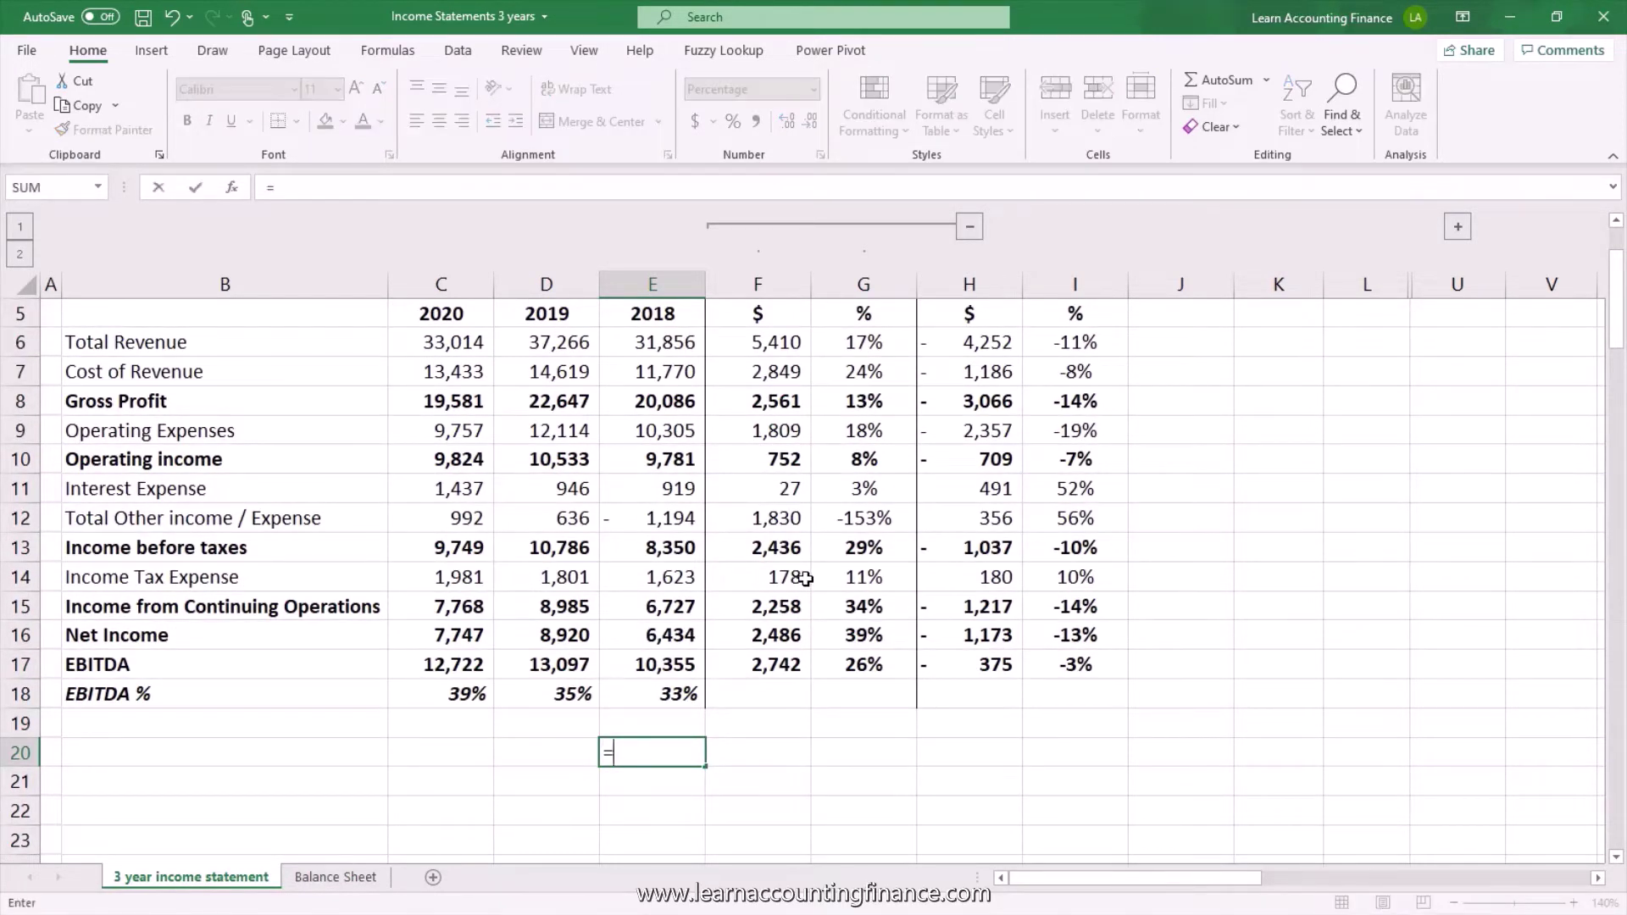
click(648, 402)
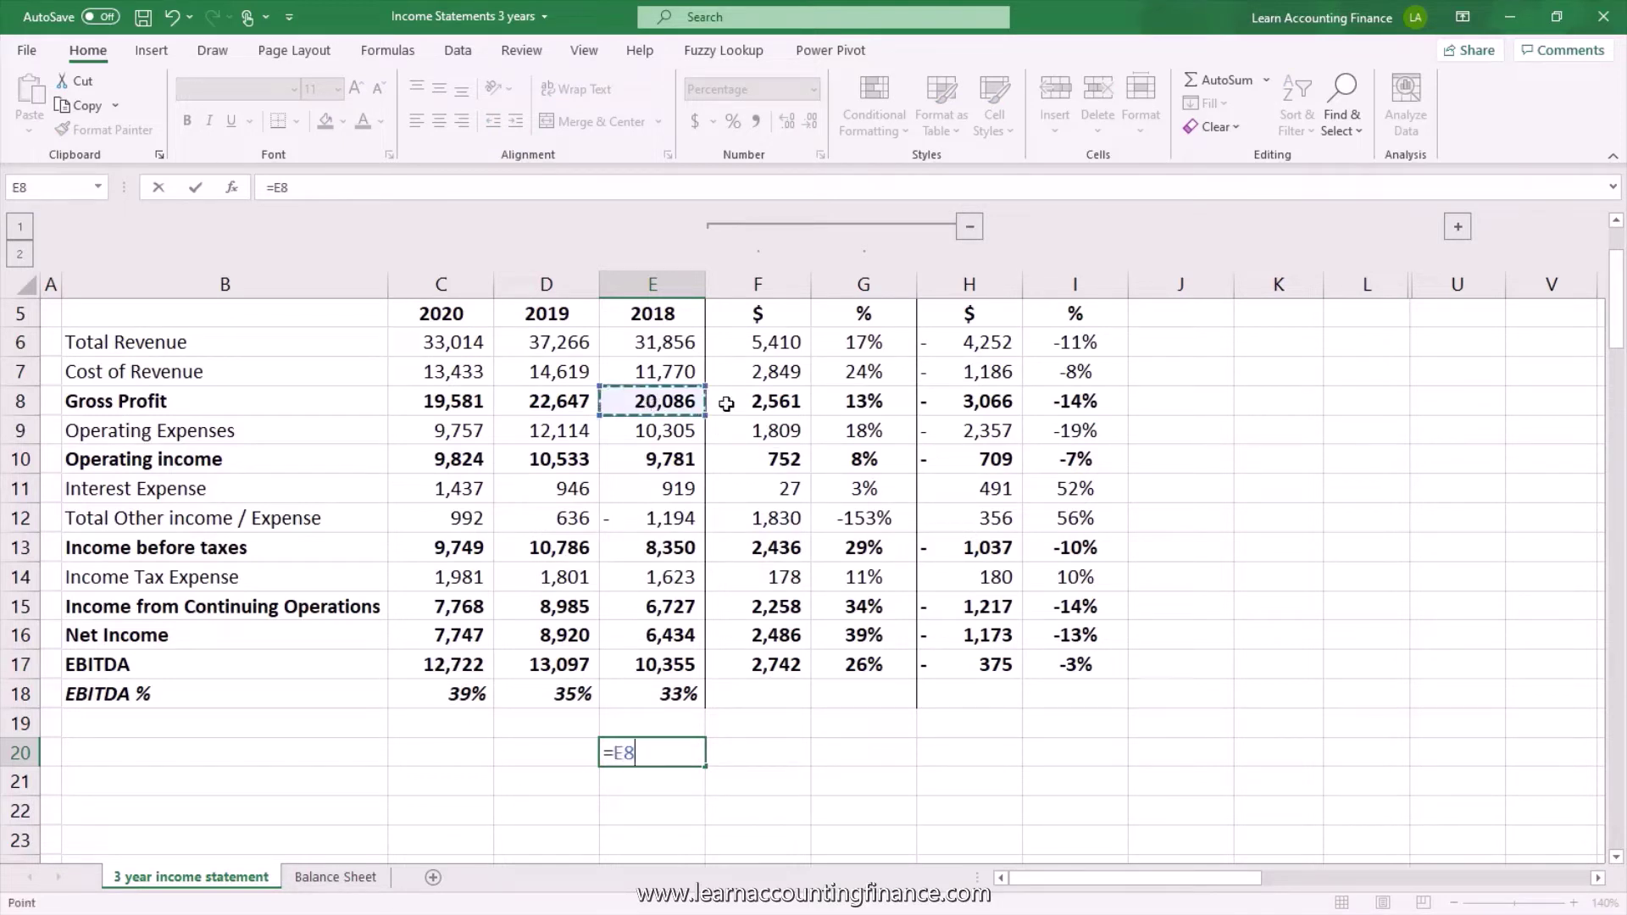
text(/)
click(695, 346)
key(Return)
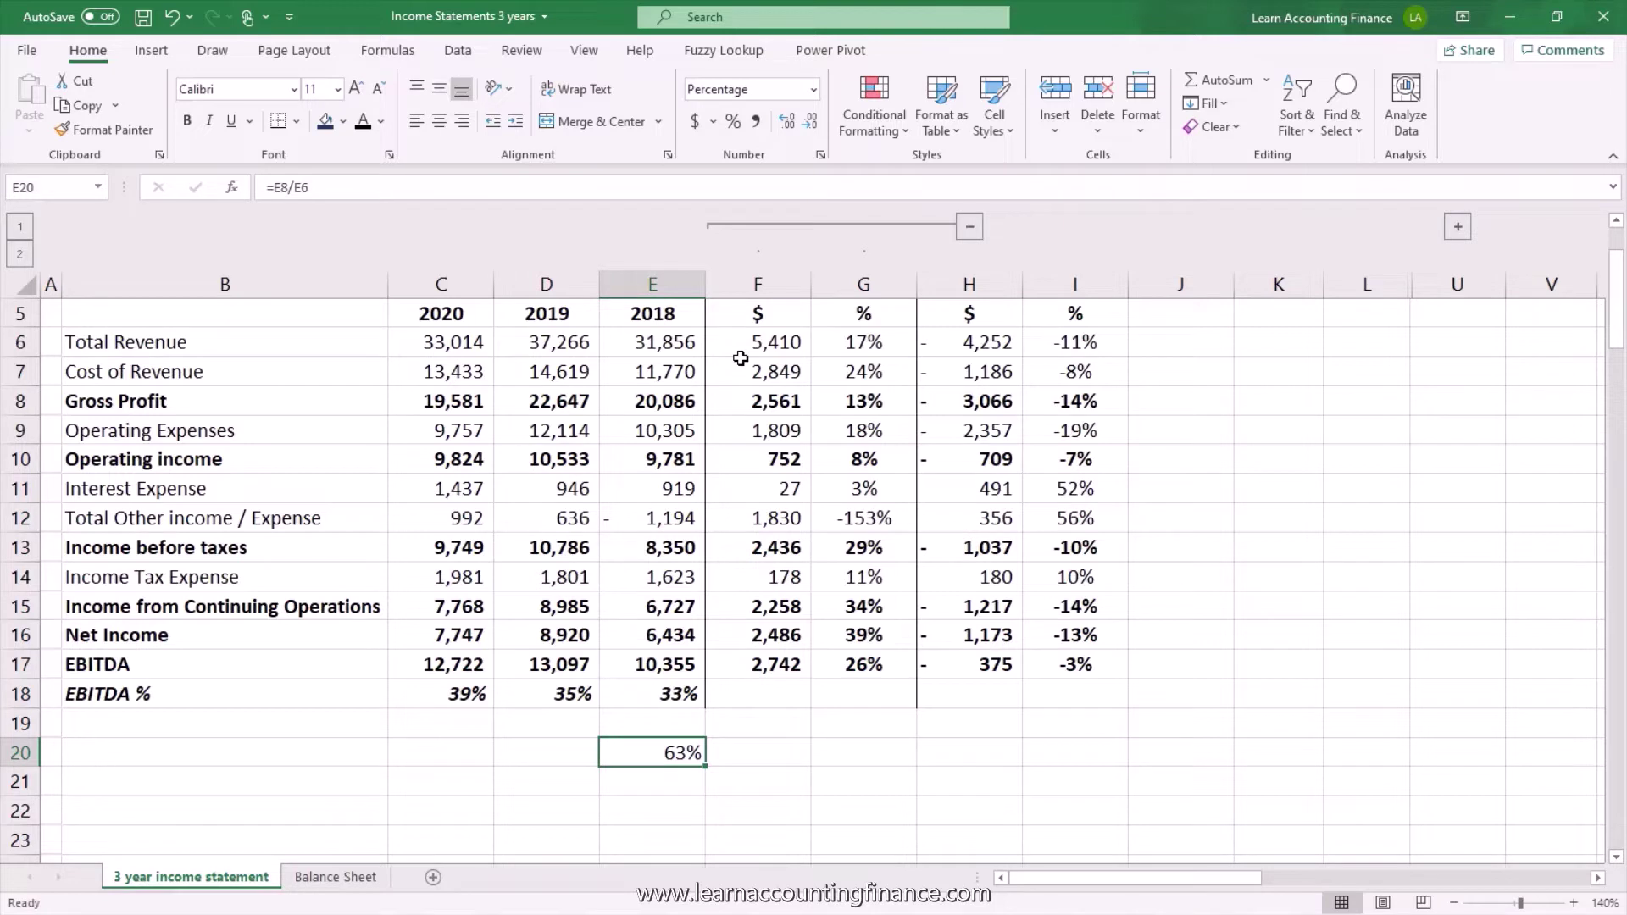
Step: Copy the gross margin formula from E20 into C20:D20 for 2020 and 2019, and check the three years' margins
key(ctrl+c)
key(Left)
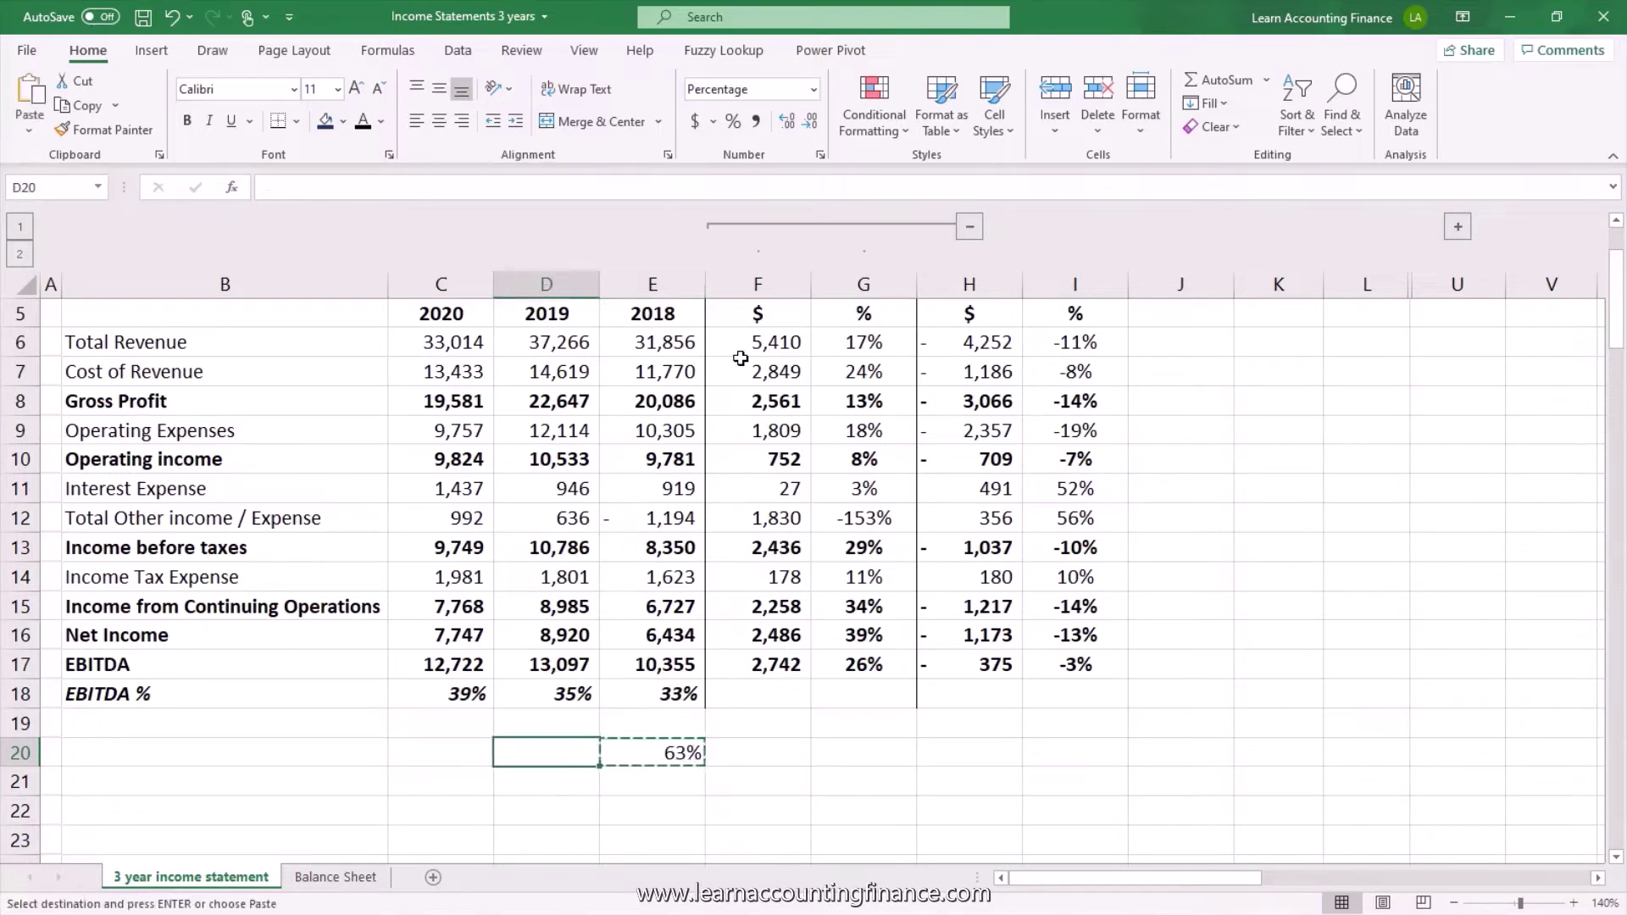
key(shift+Left)
key(ctrl+v)
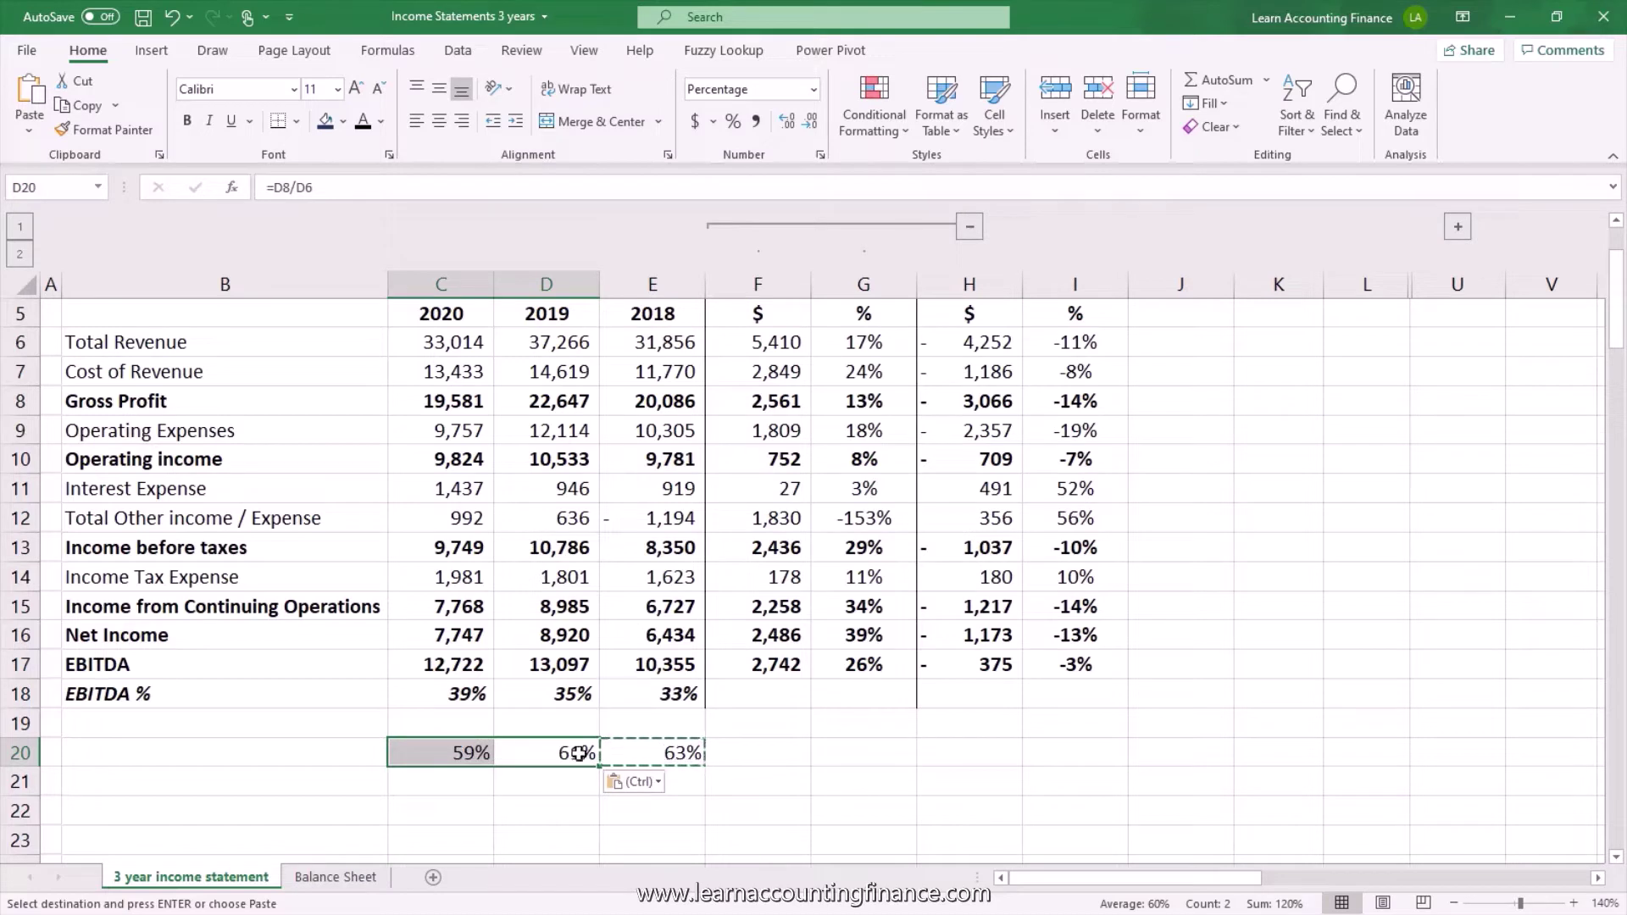
click(628, 761)
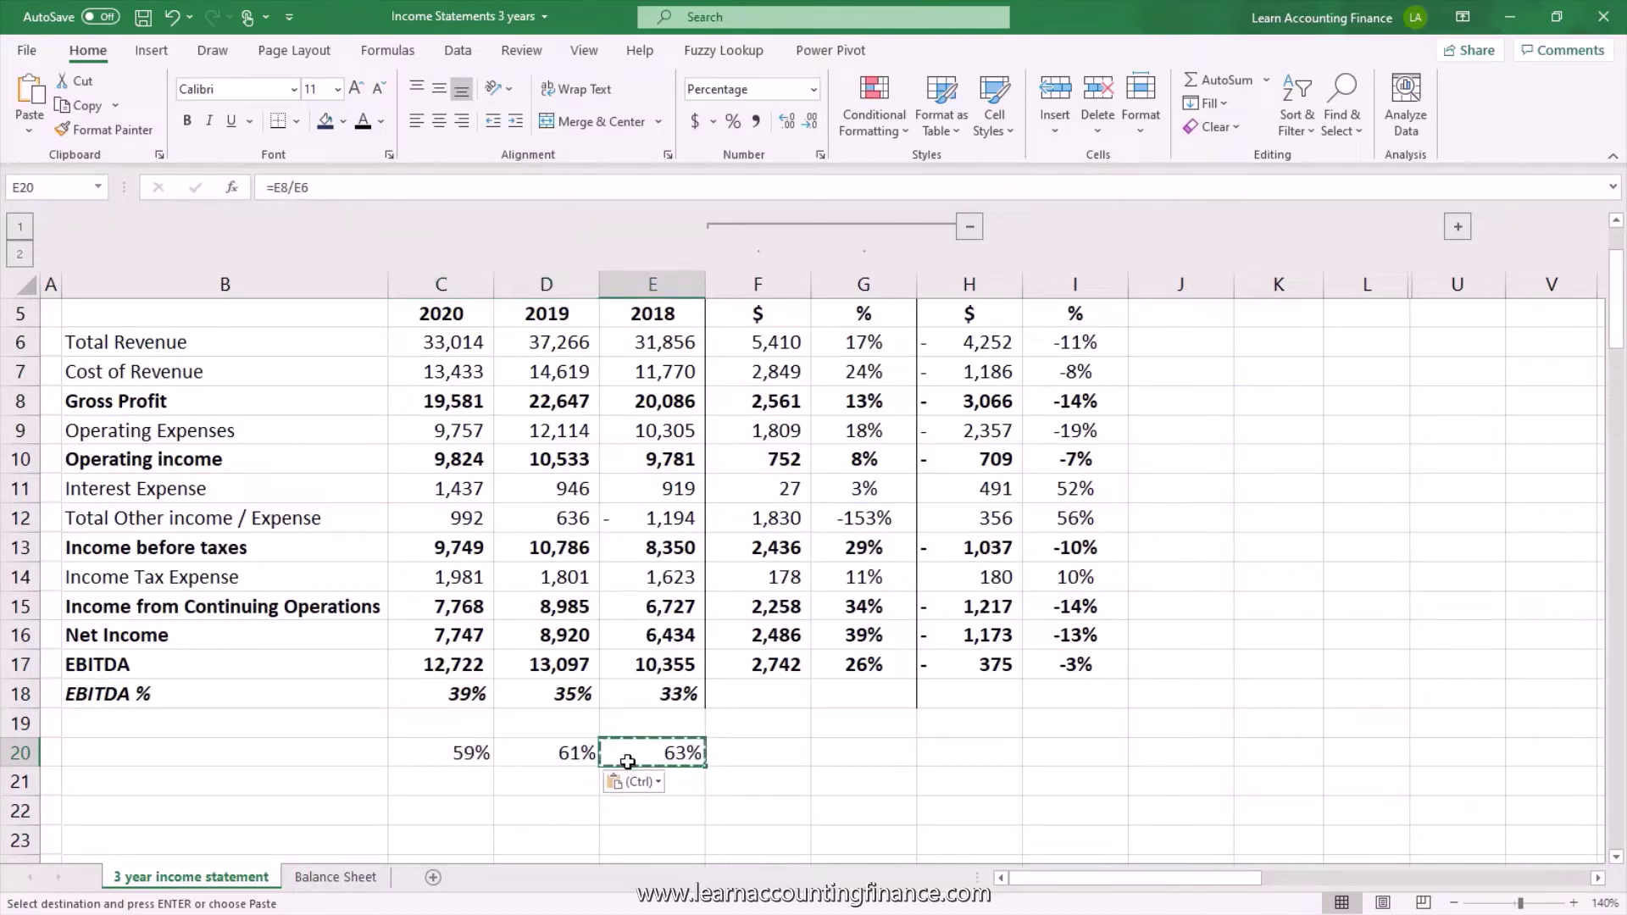
click(562, 758)
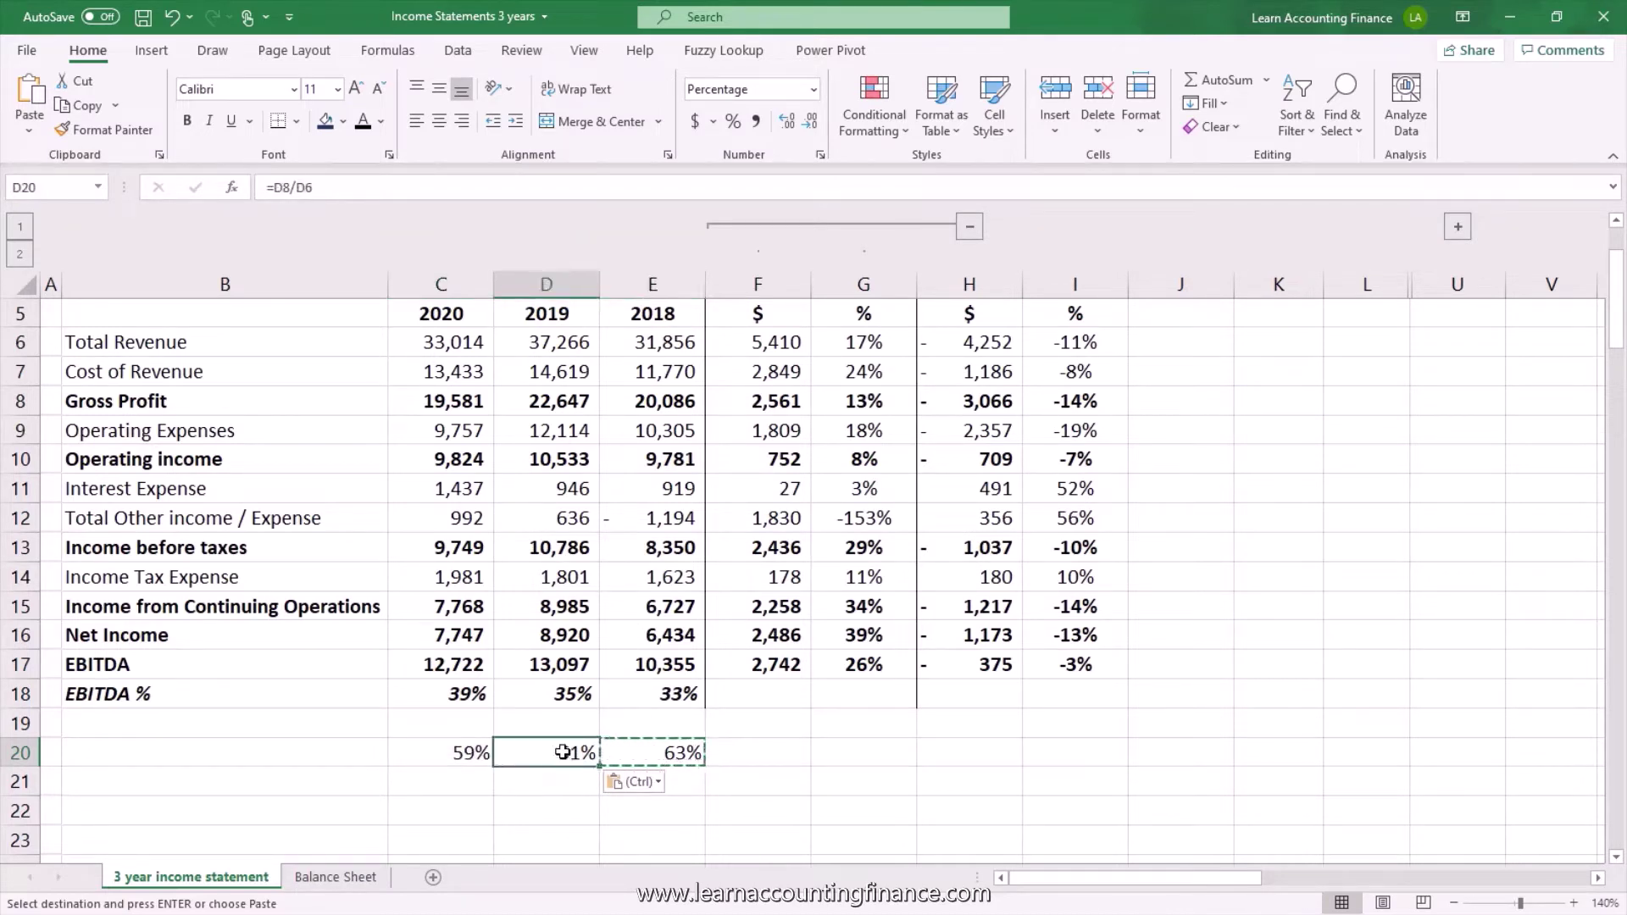
click(487, 749)
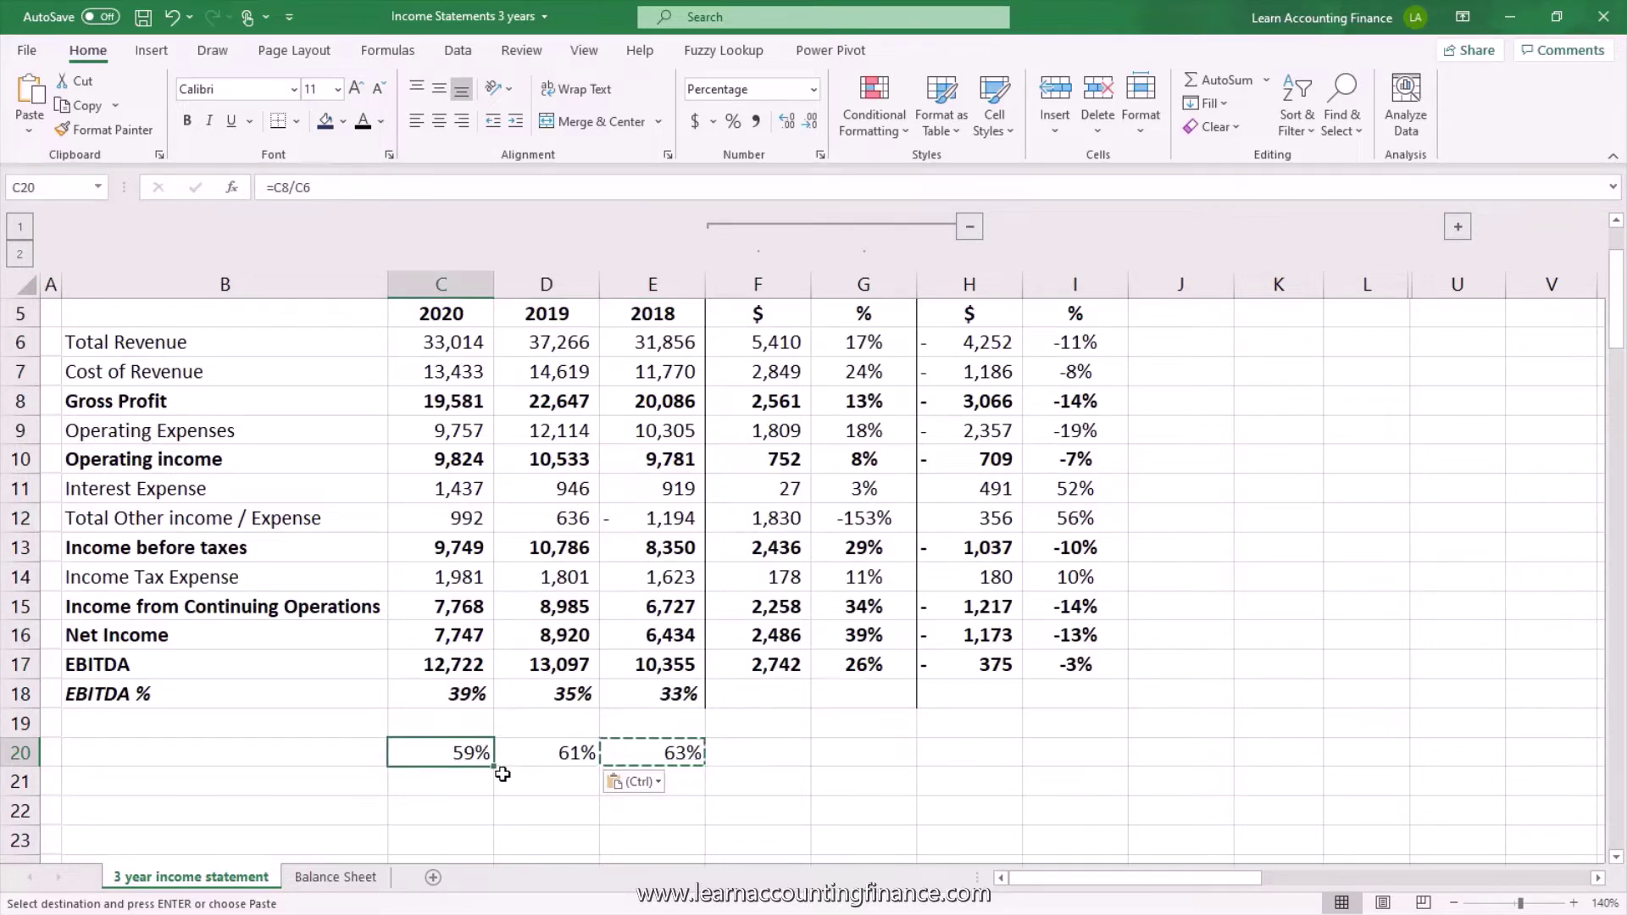
Step: Compare the Gross Profit dollar changes between the 2019 vs 2018 and 2020 vs 2019 periods
scroll(547, 727, up, 2)
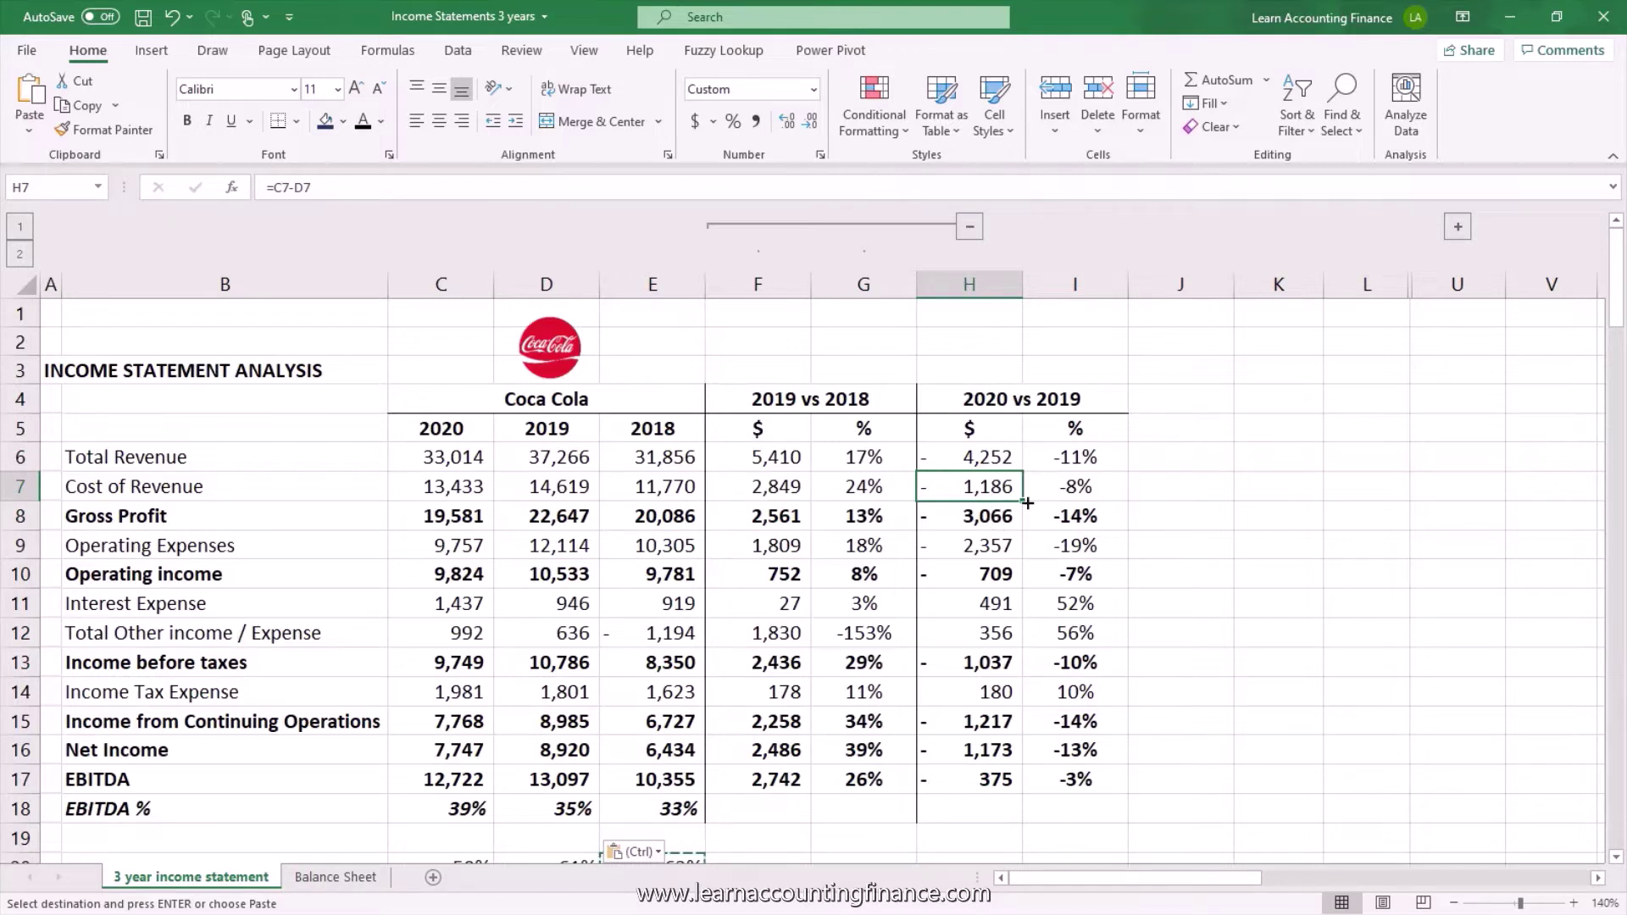
click(987, 519)
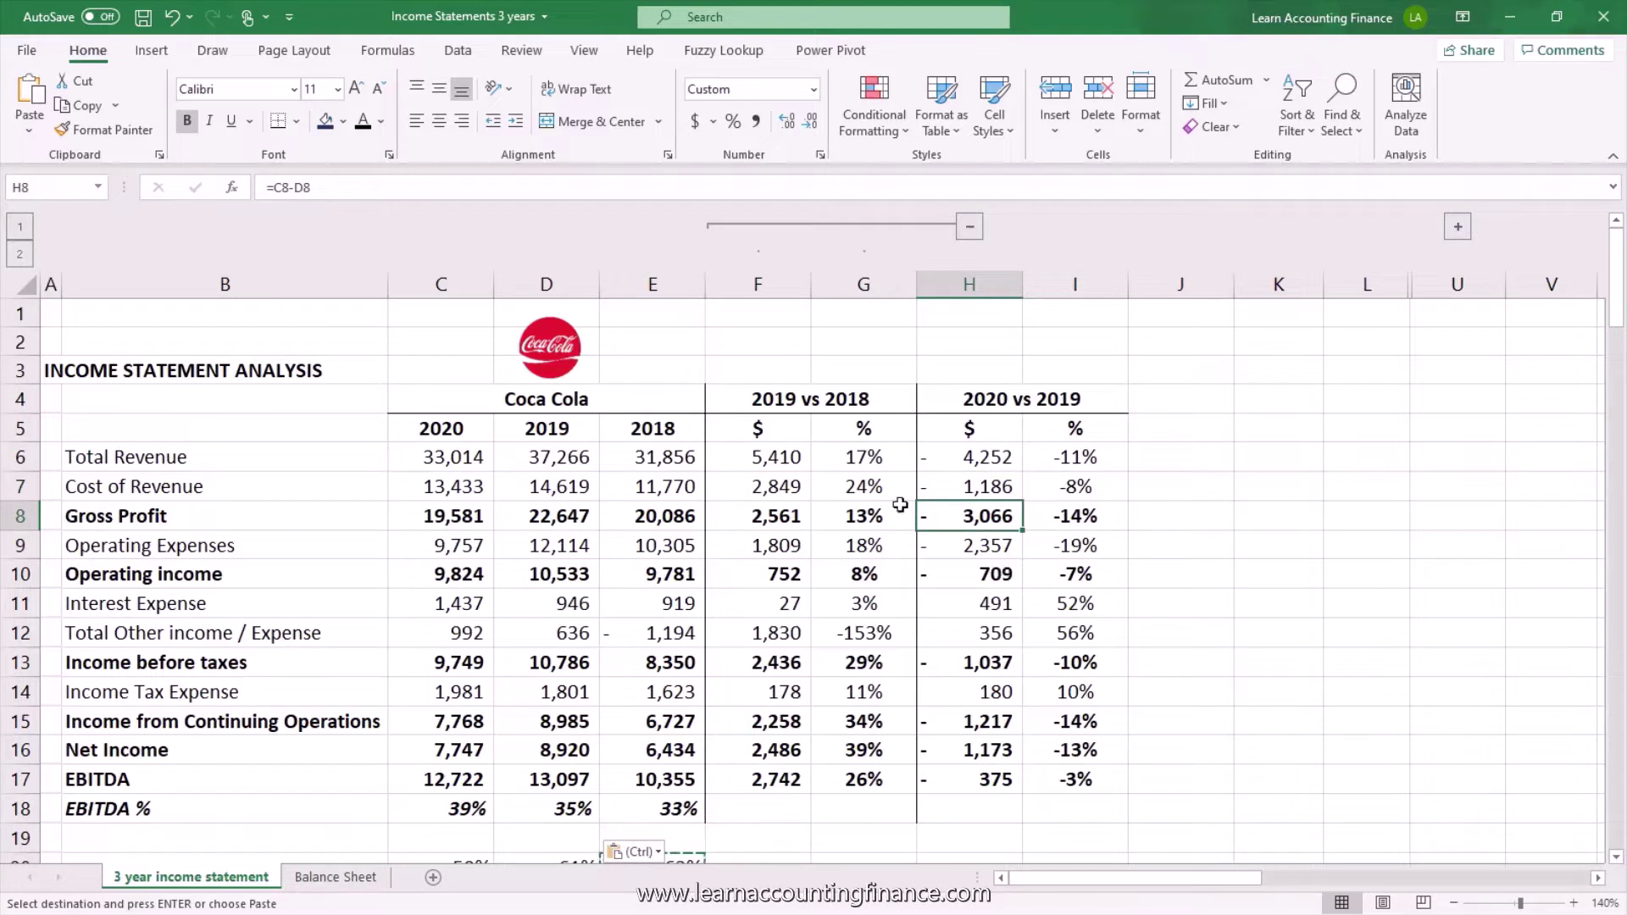
click(790, 516)
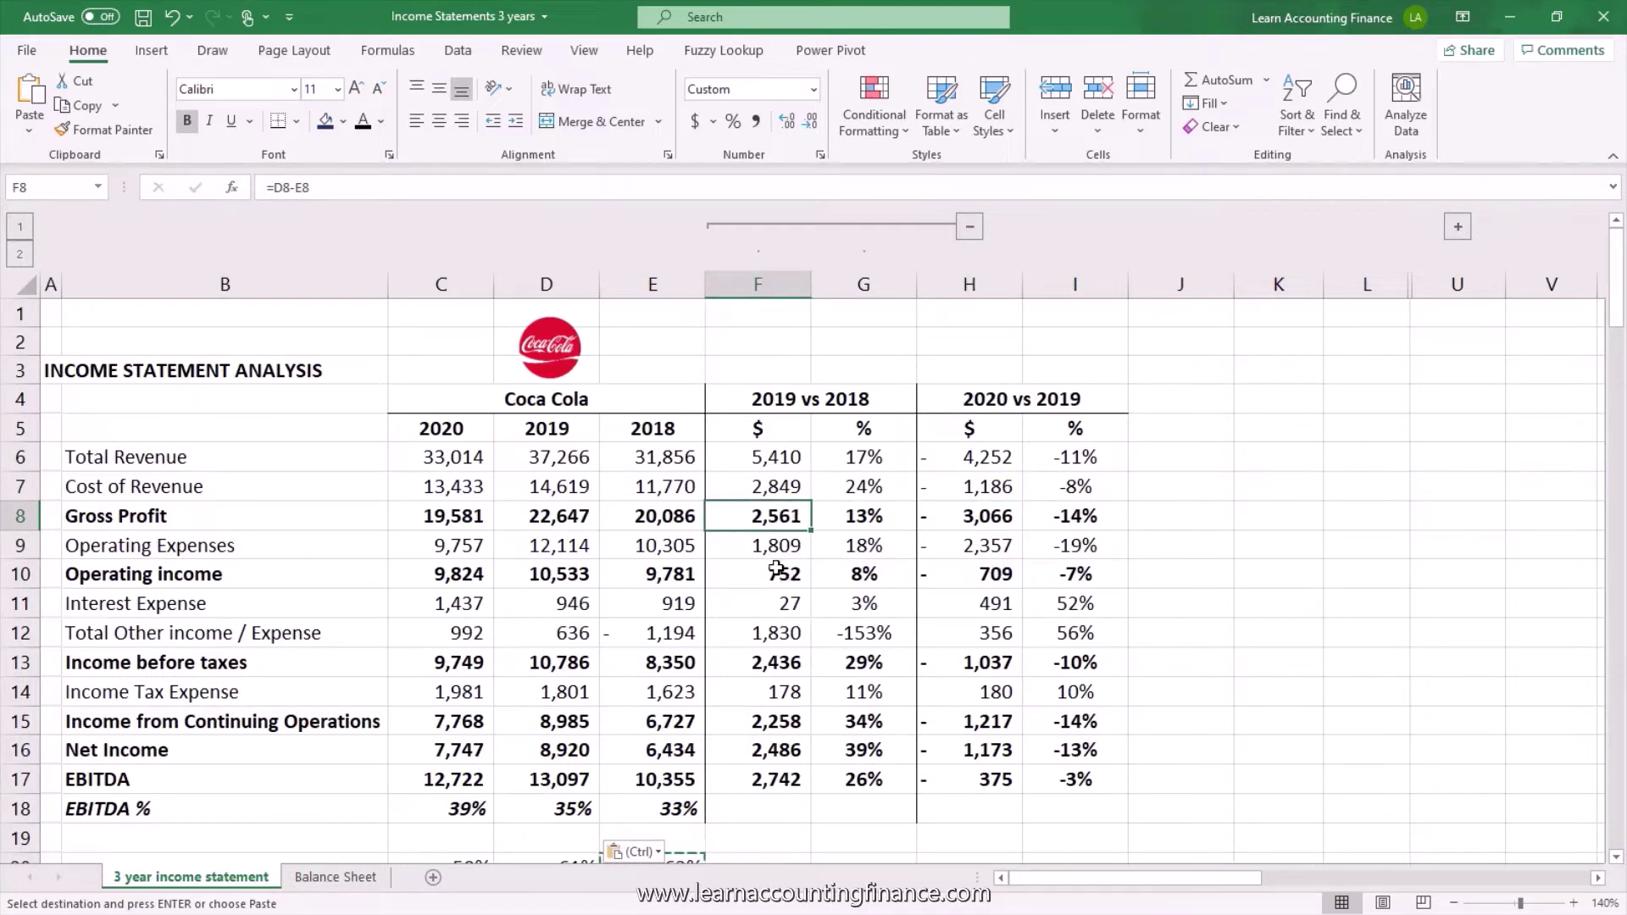
key(Right)
key(Right)
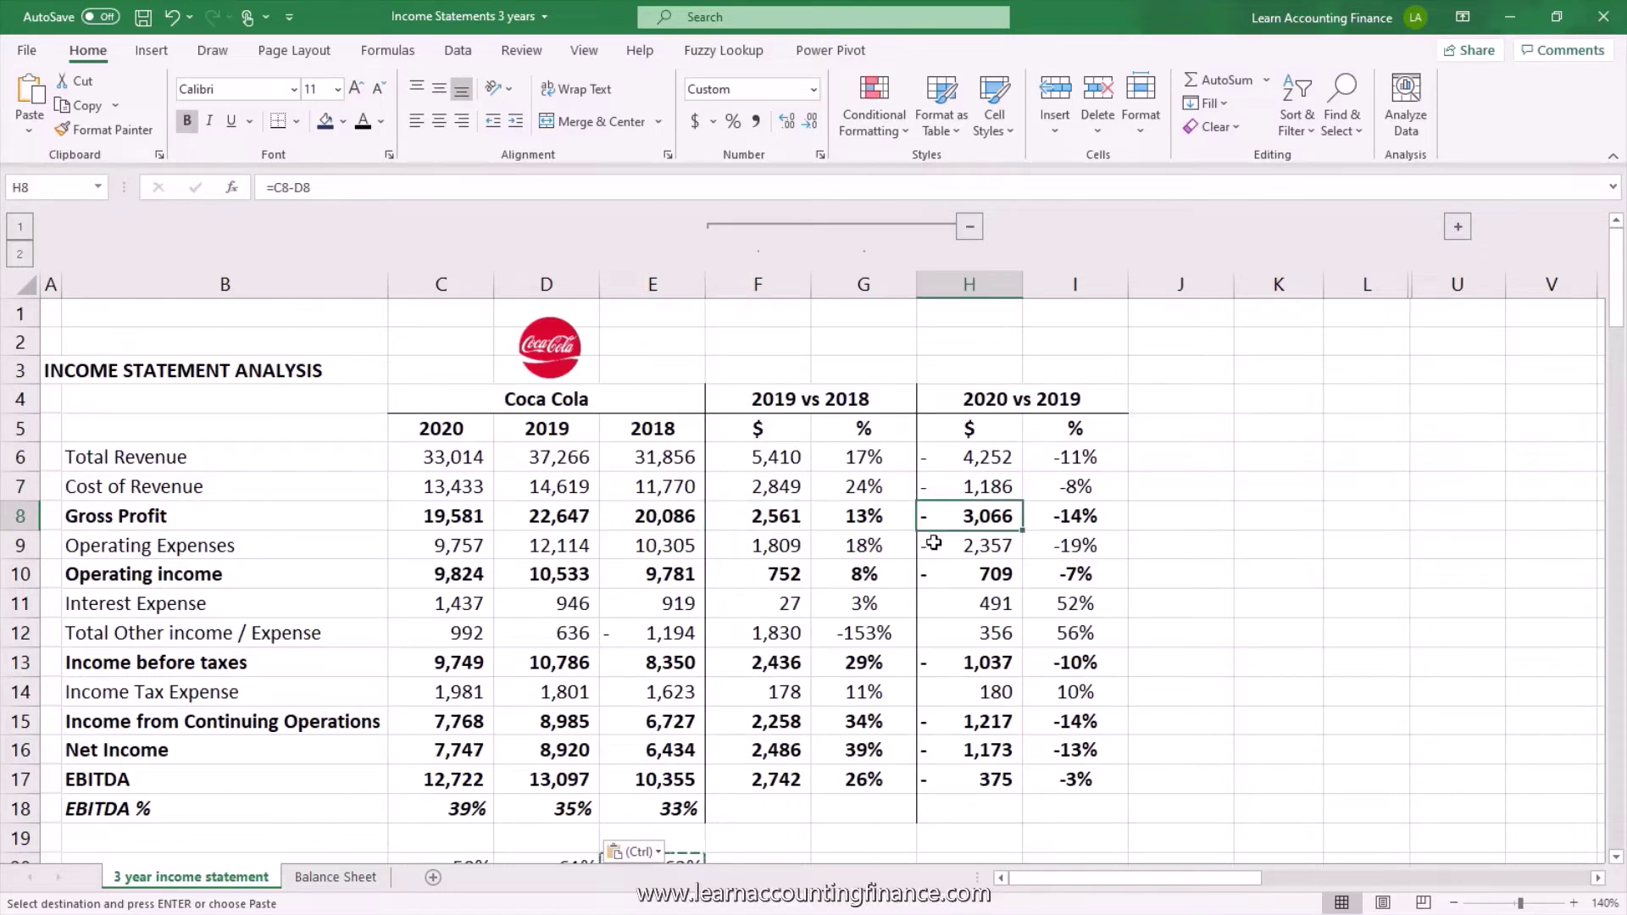
Step: Compare the Operating Expenses changes across both periods and against the 2020 vs 2019 percentage change in Total Revenue
click(933, 542)
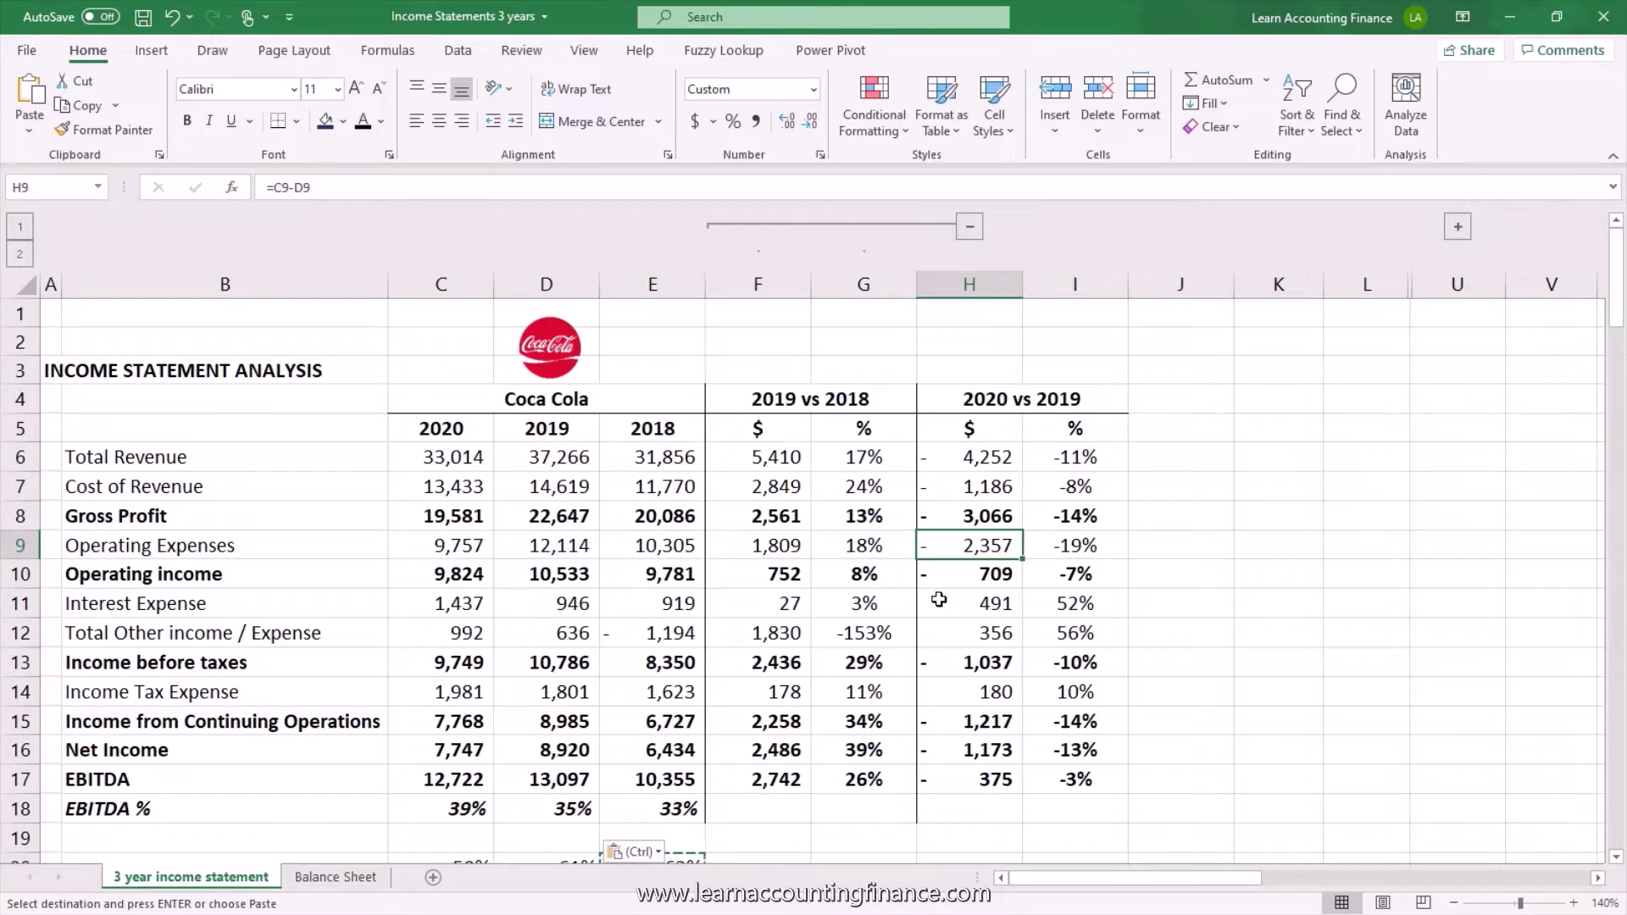
key(Left)
key(Left)
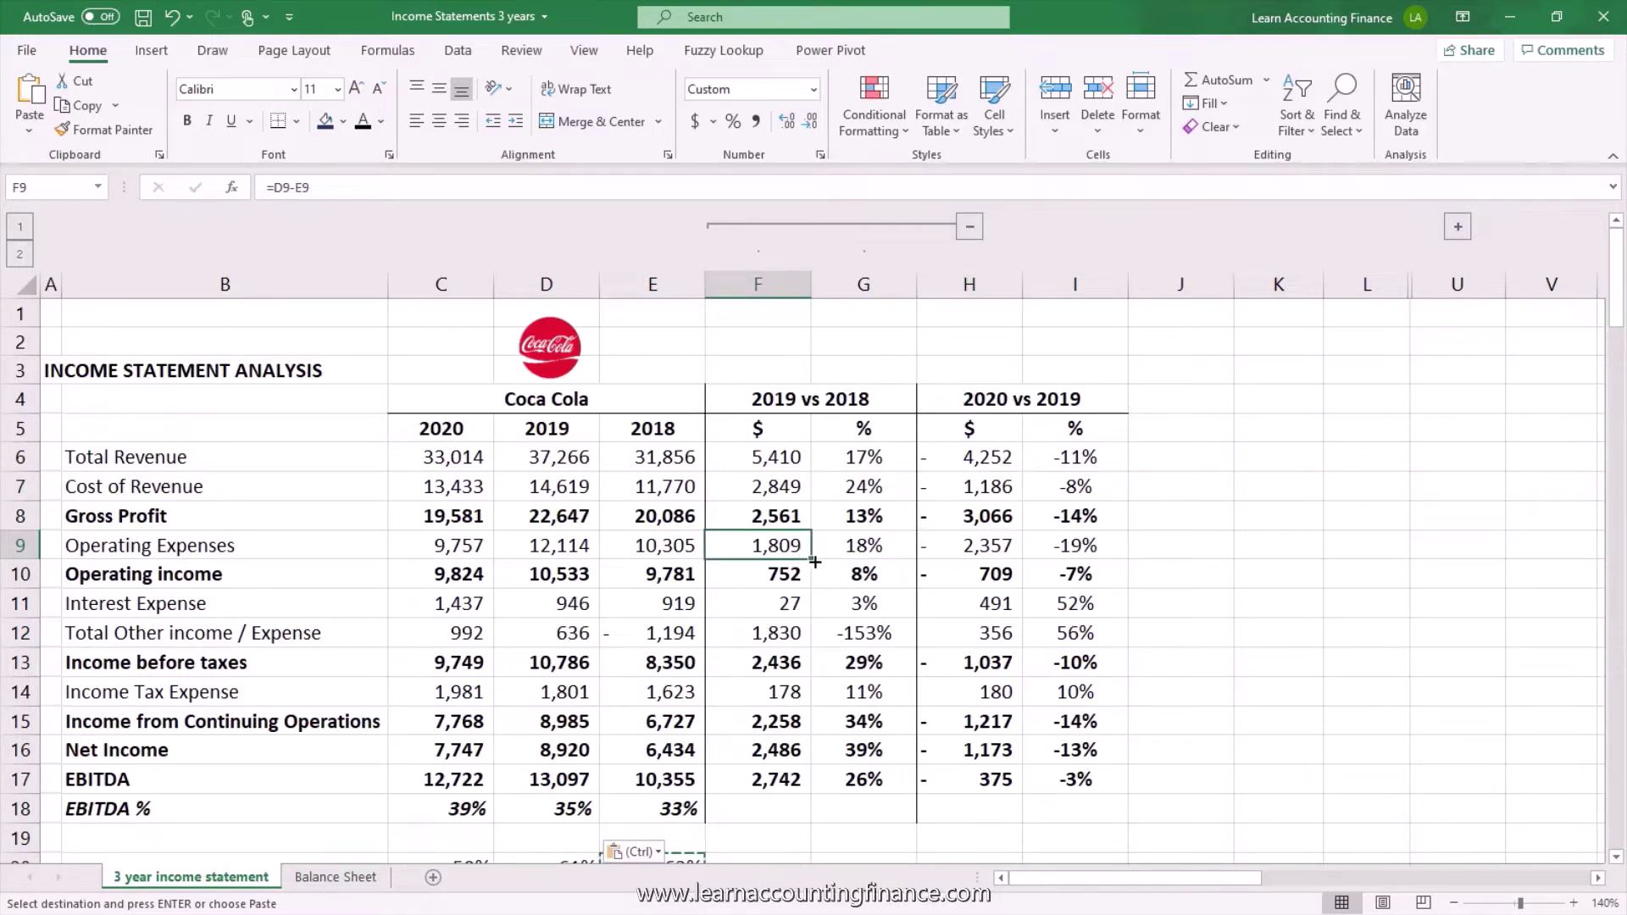
click(860, 551)
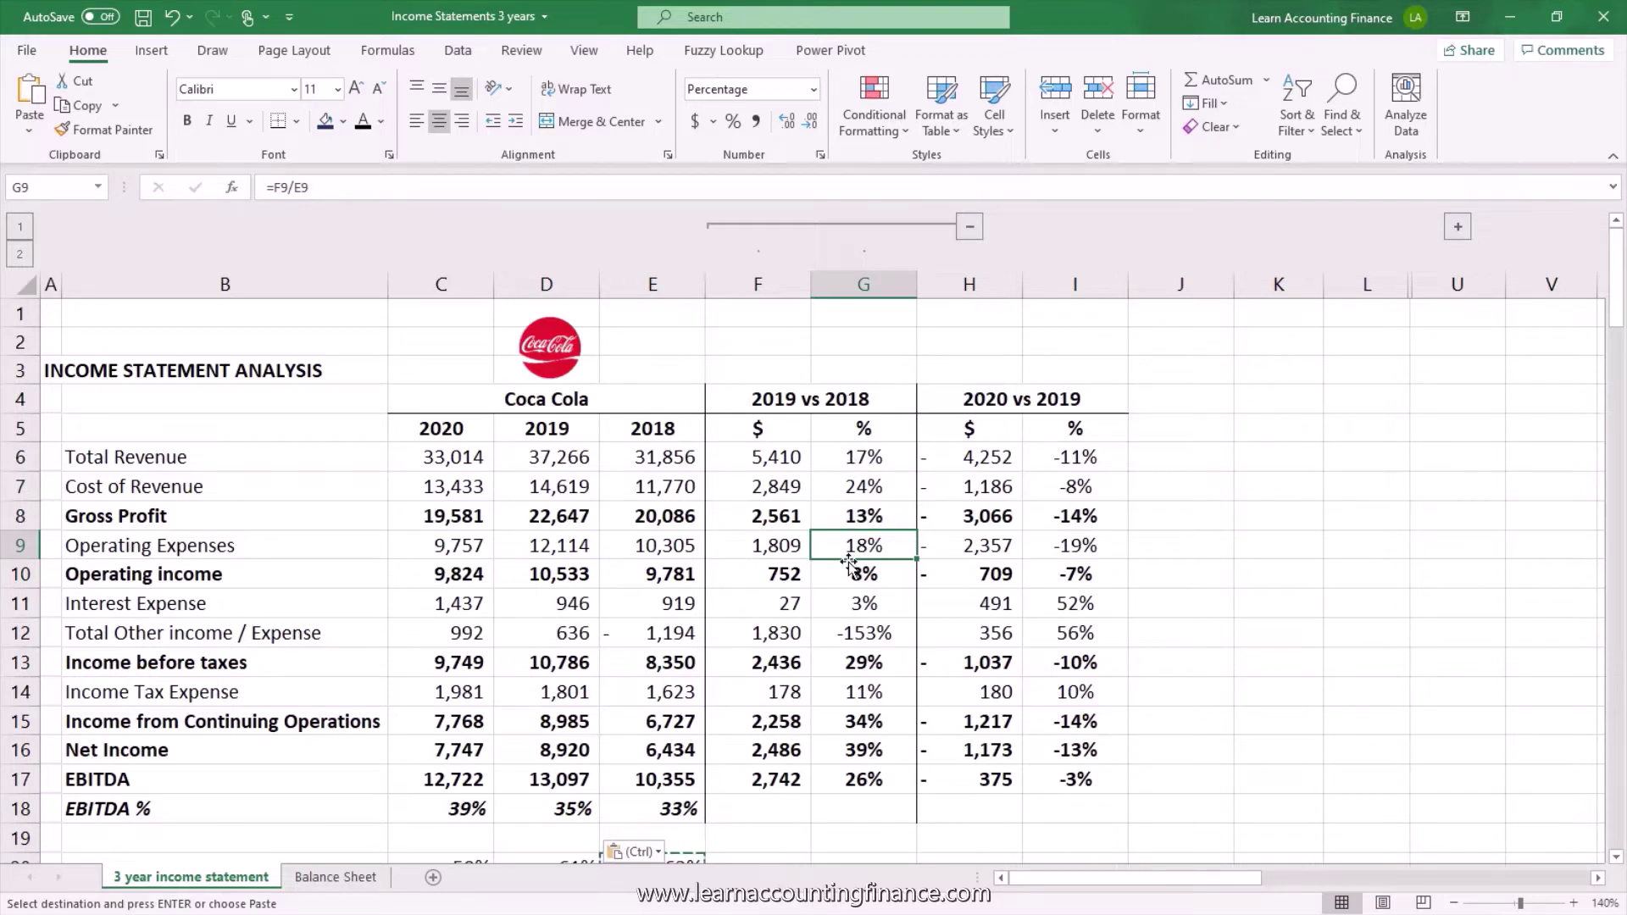
click(973, 553)
click(1074, 459)
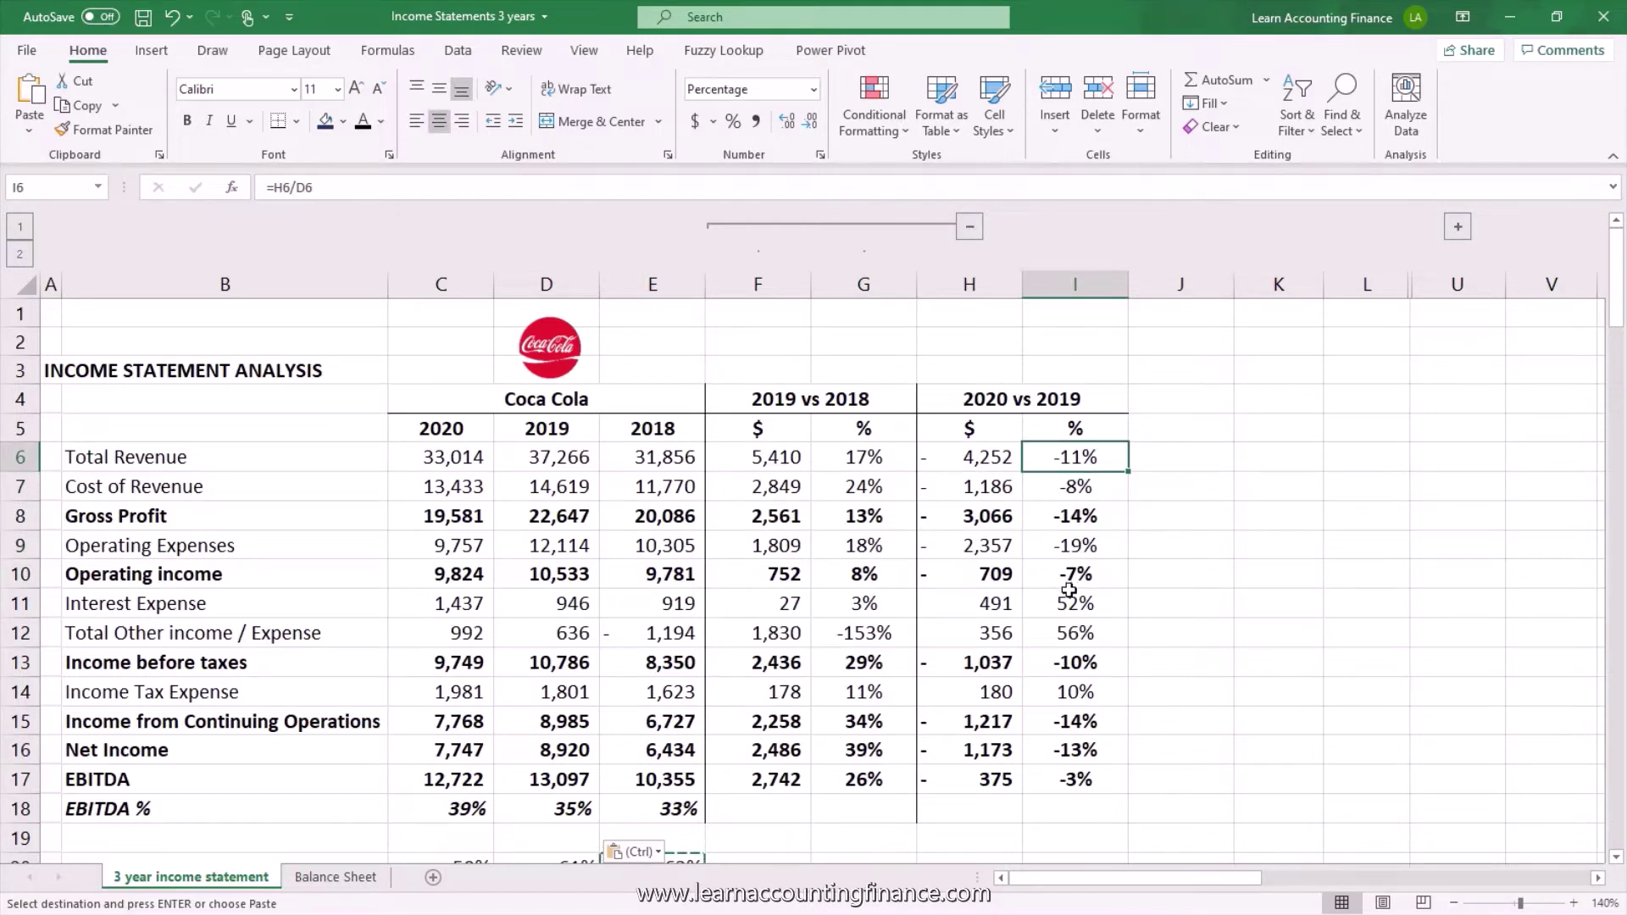
click(1055, 549)
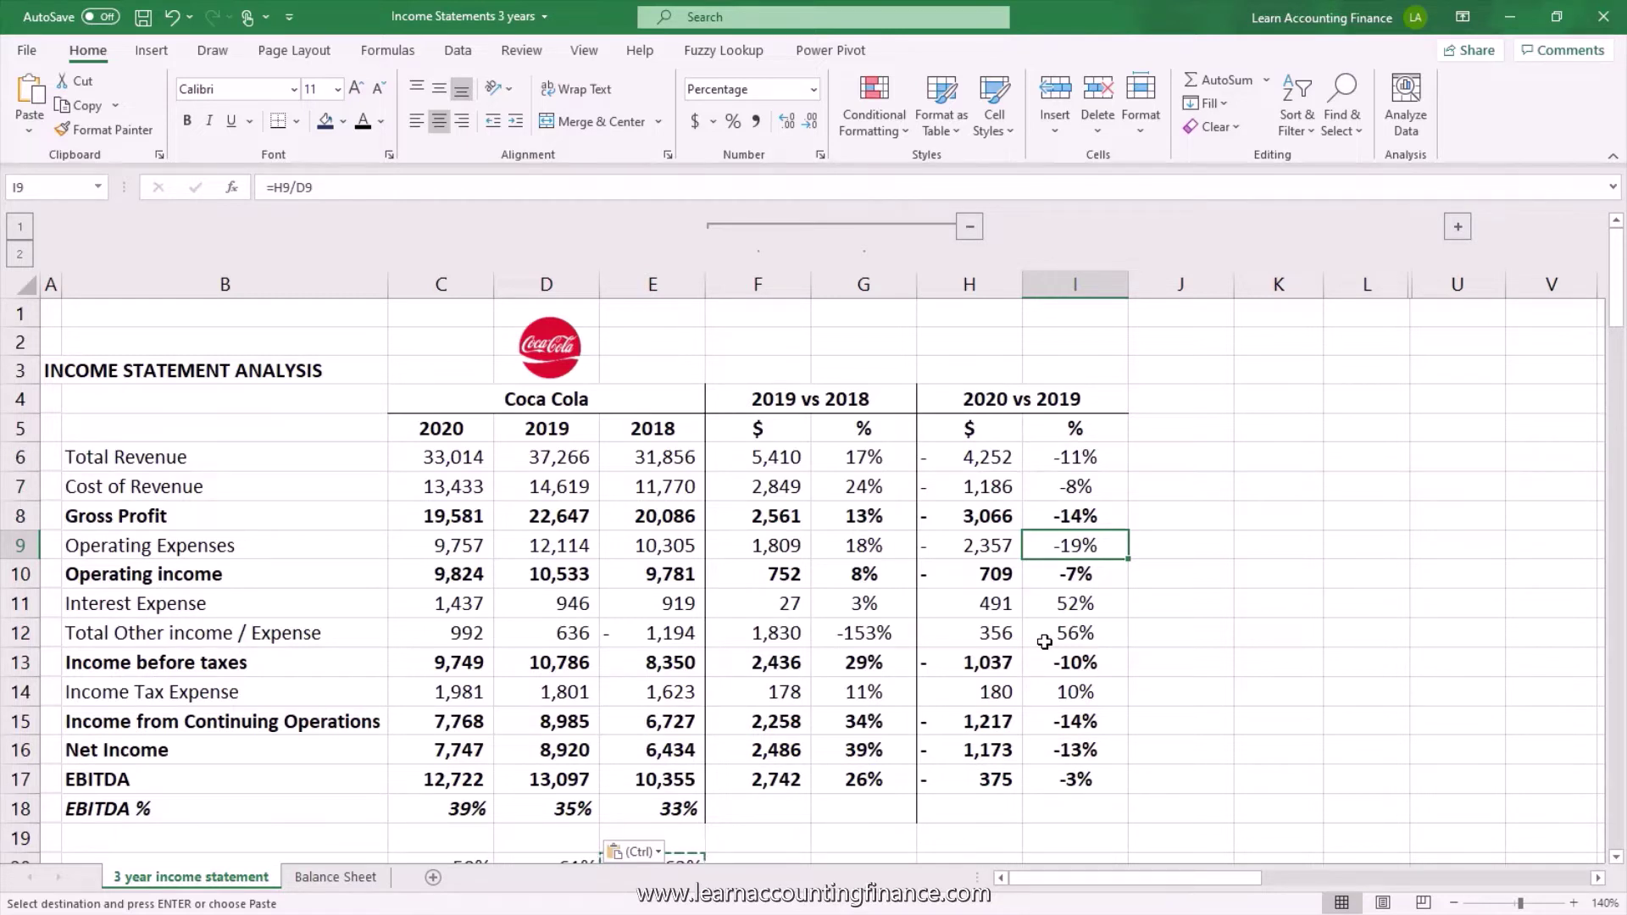
click(998, 555)
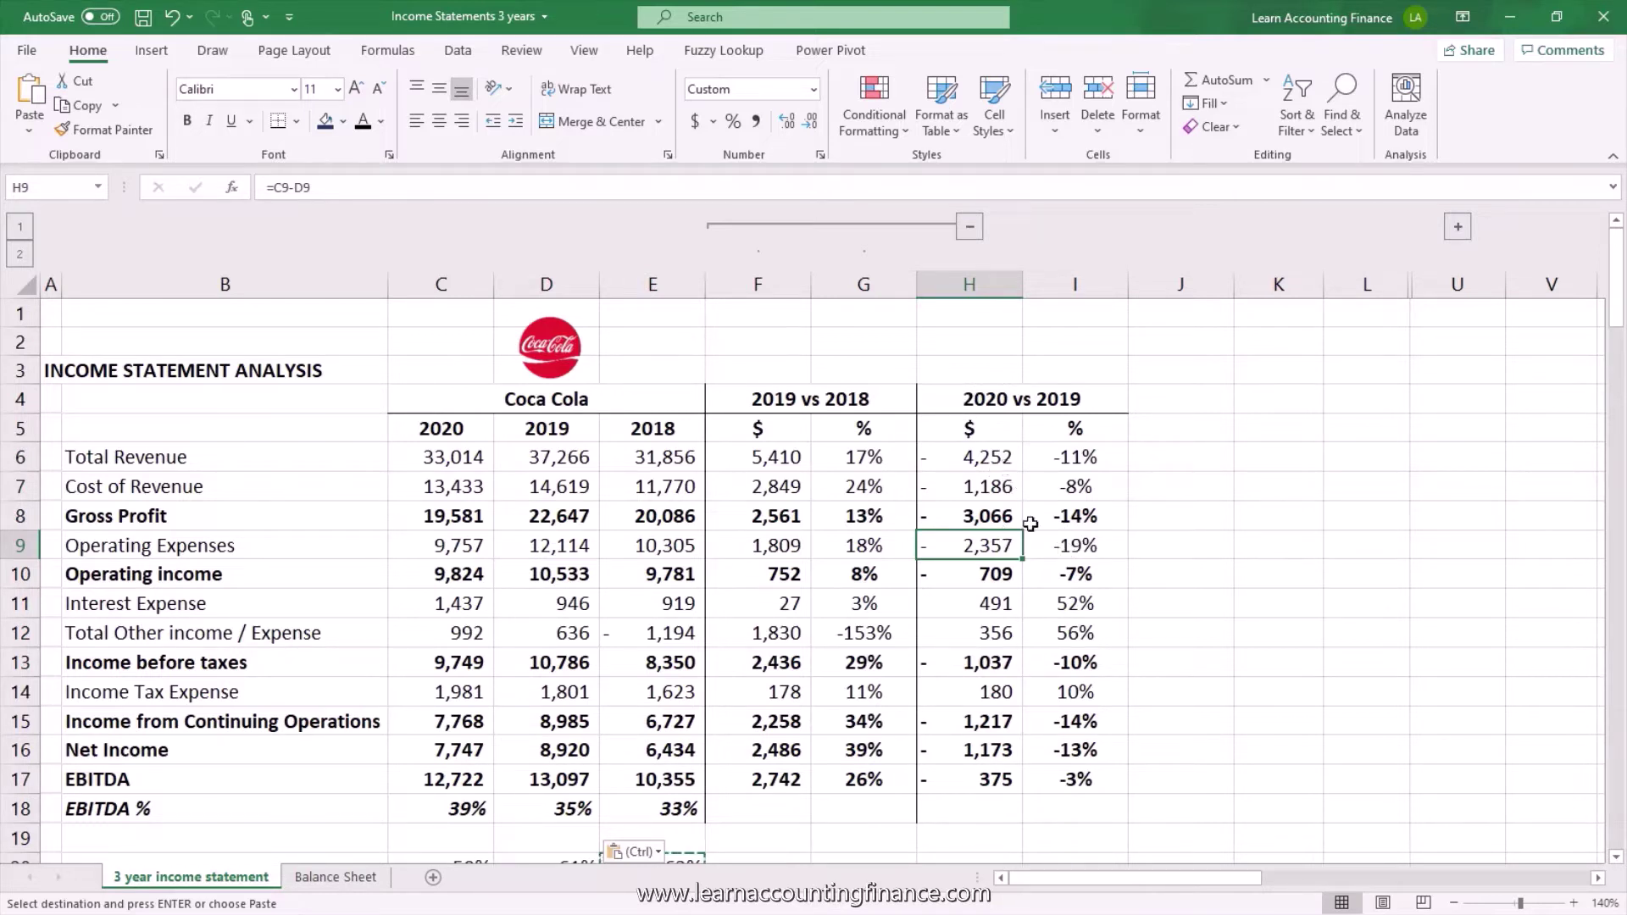
Step: Compare the 2020 vs 2019 percentage change in Operating income with that of Total Revenue
click(1070, 578)
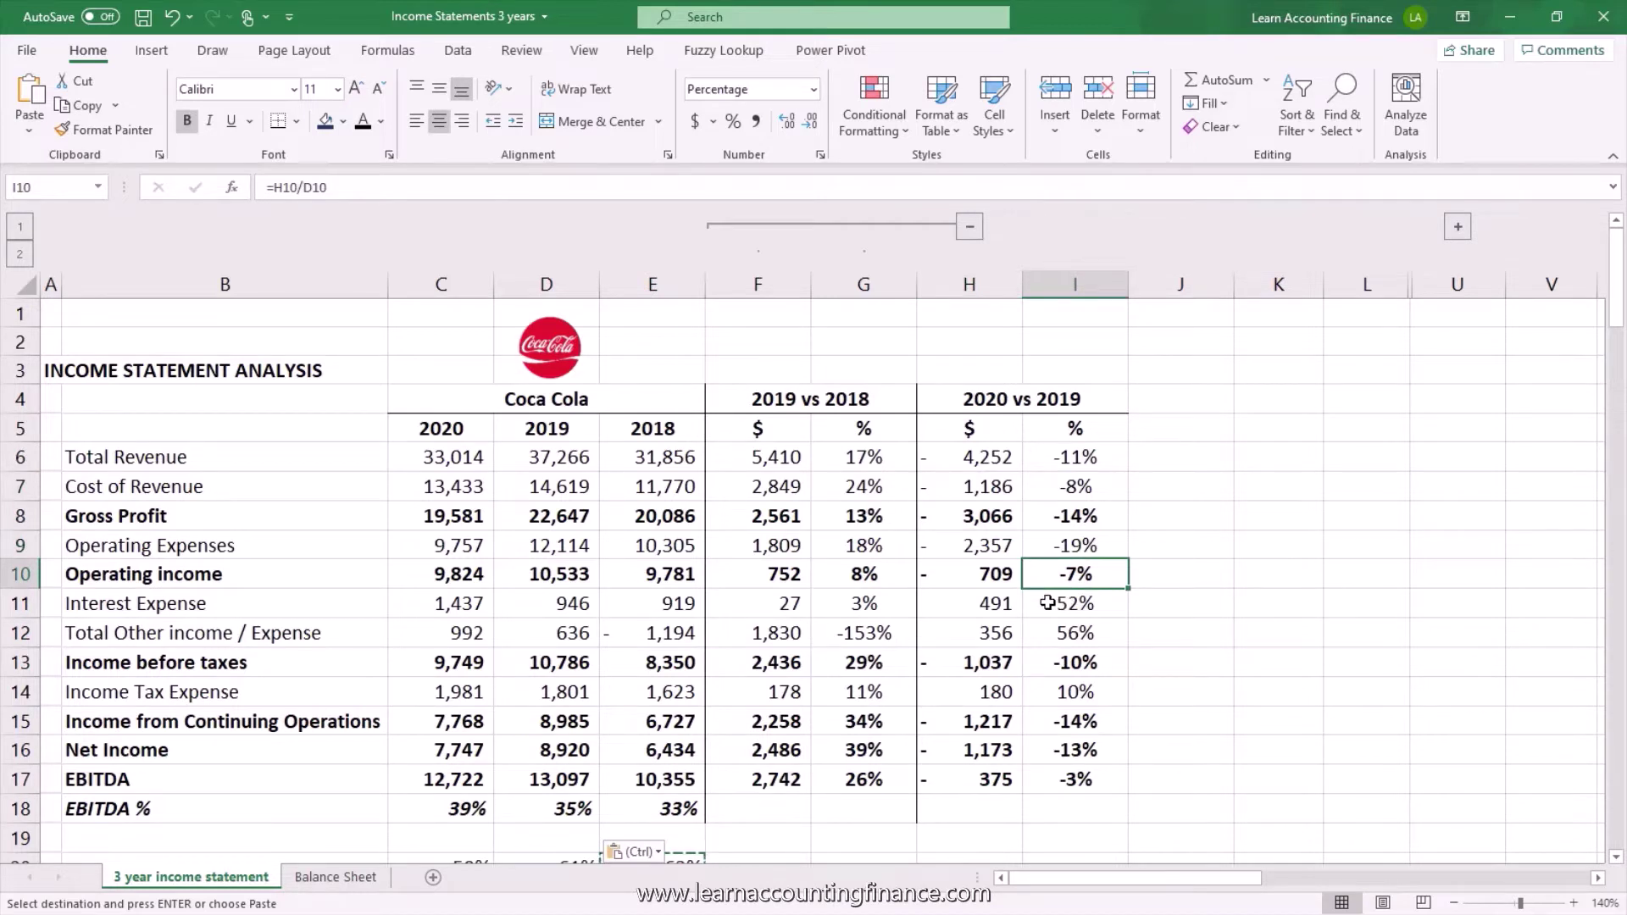
click(1072, 462)
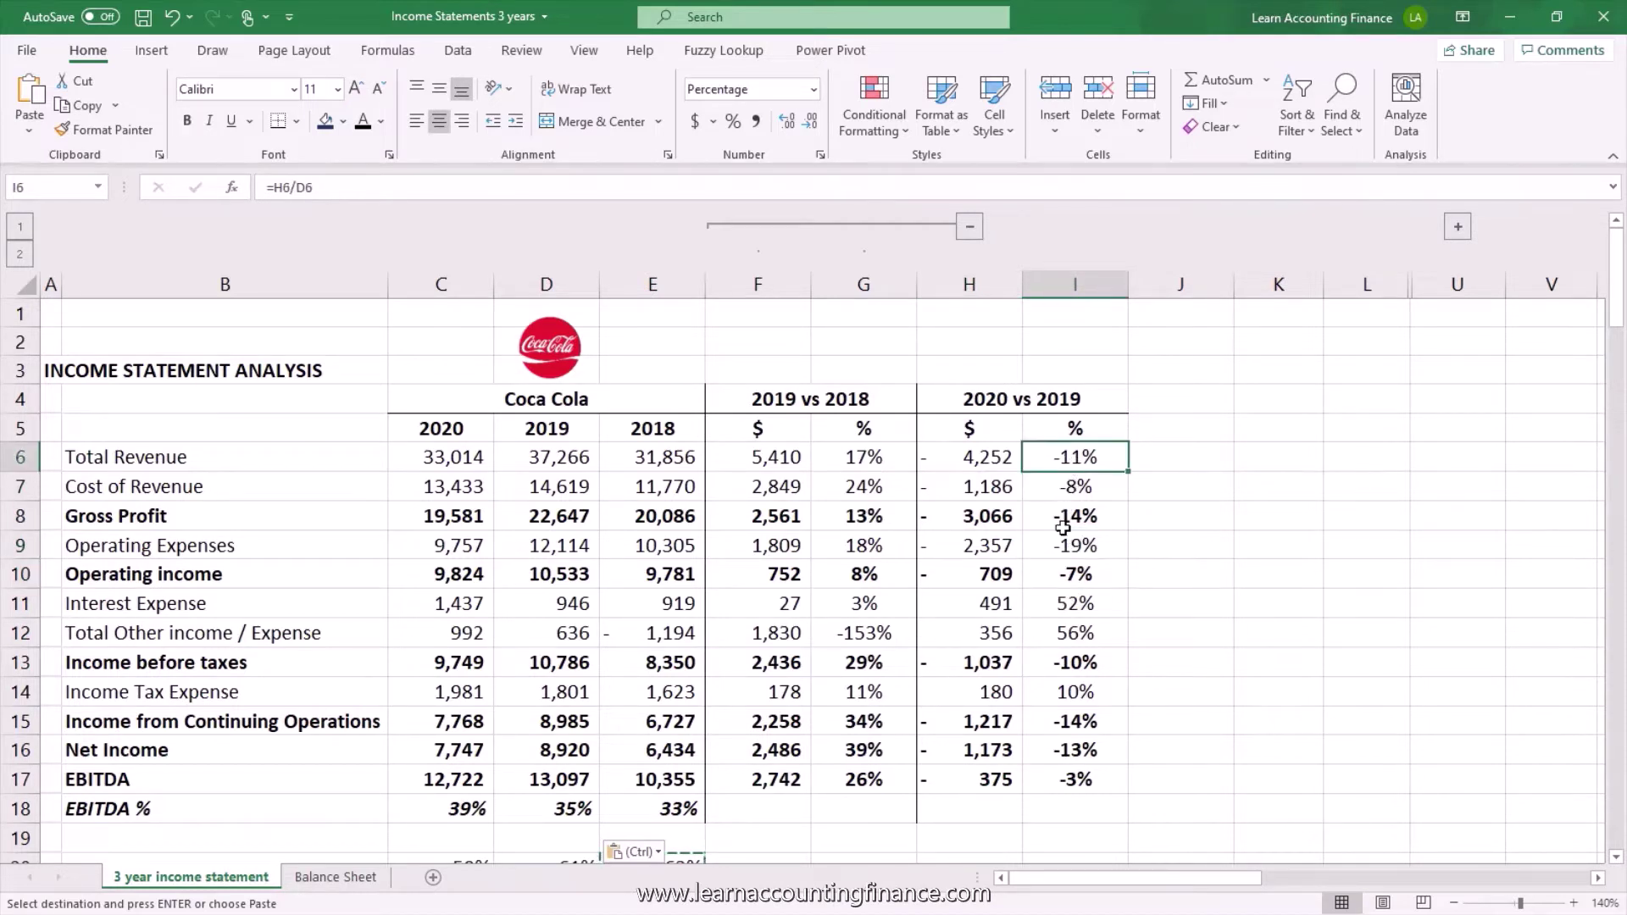
click(1081, 578)
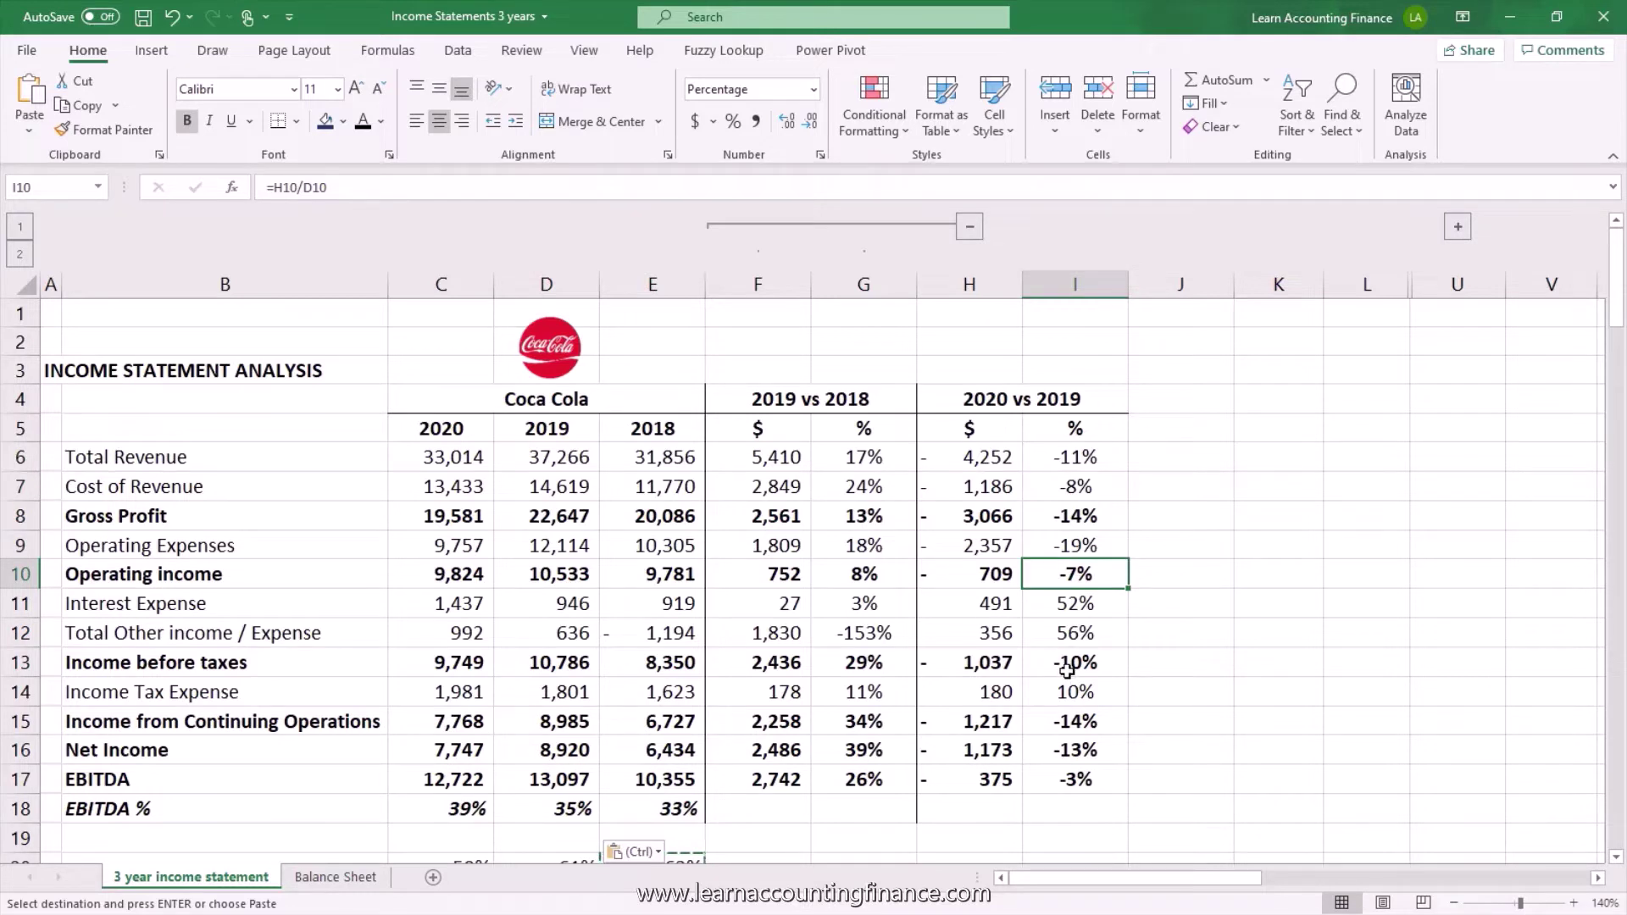
Step: Examine the 2020 vs 2019 Interest Expense change against the revenue change and the 2020 and 2019 interest amounts
click(1004, 604)
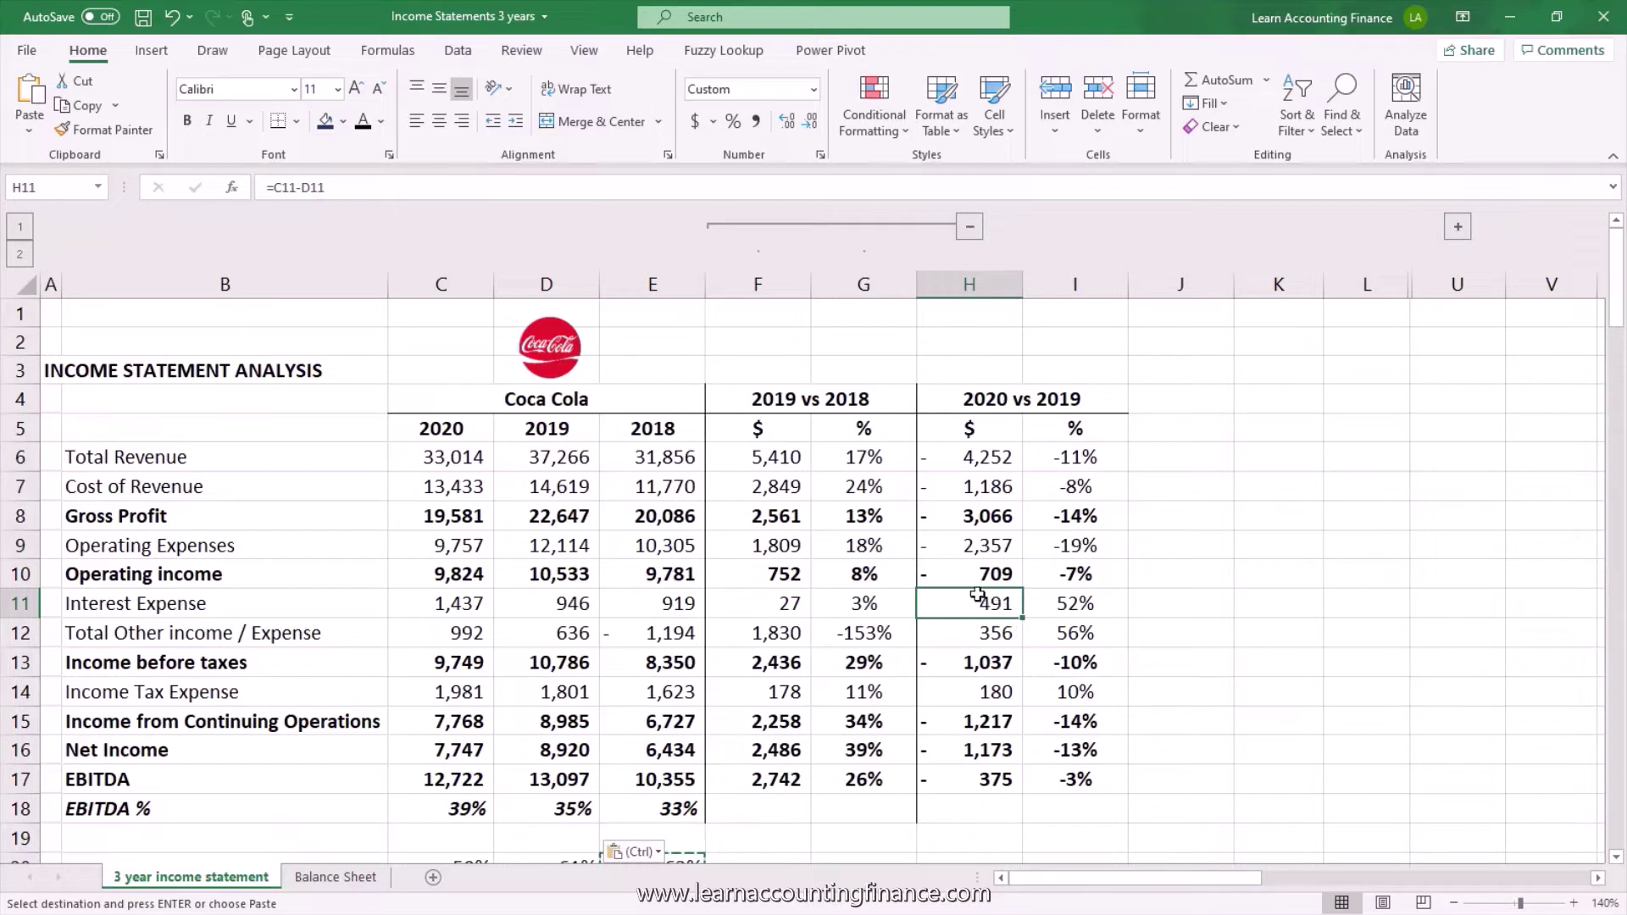
click(993, 458)
click(1068, 462)
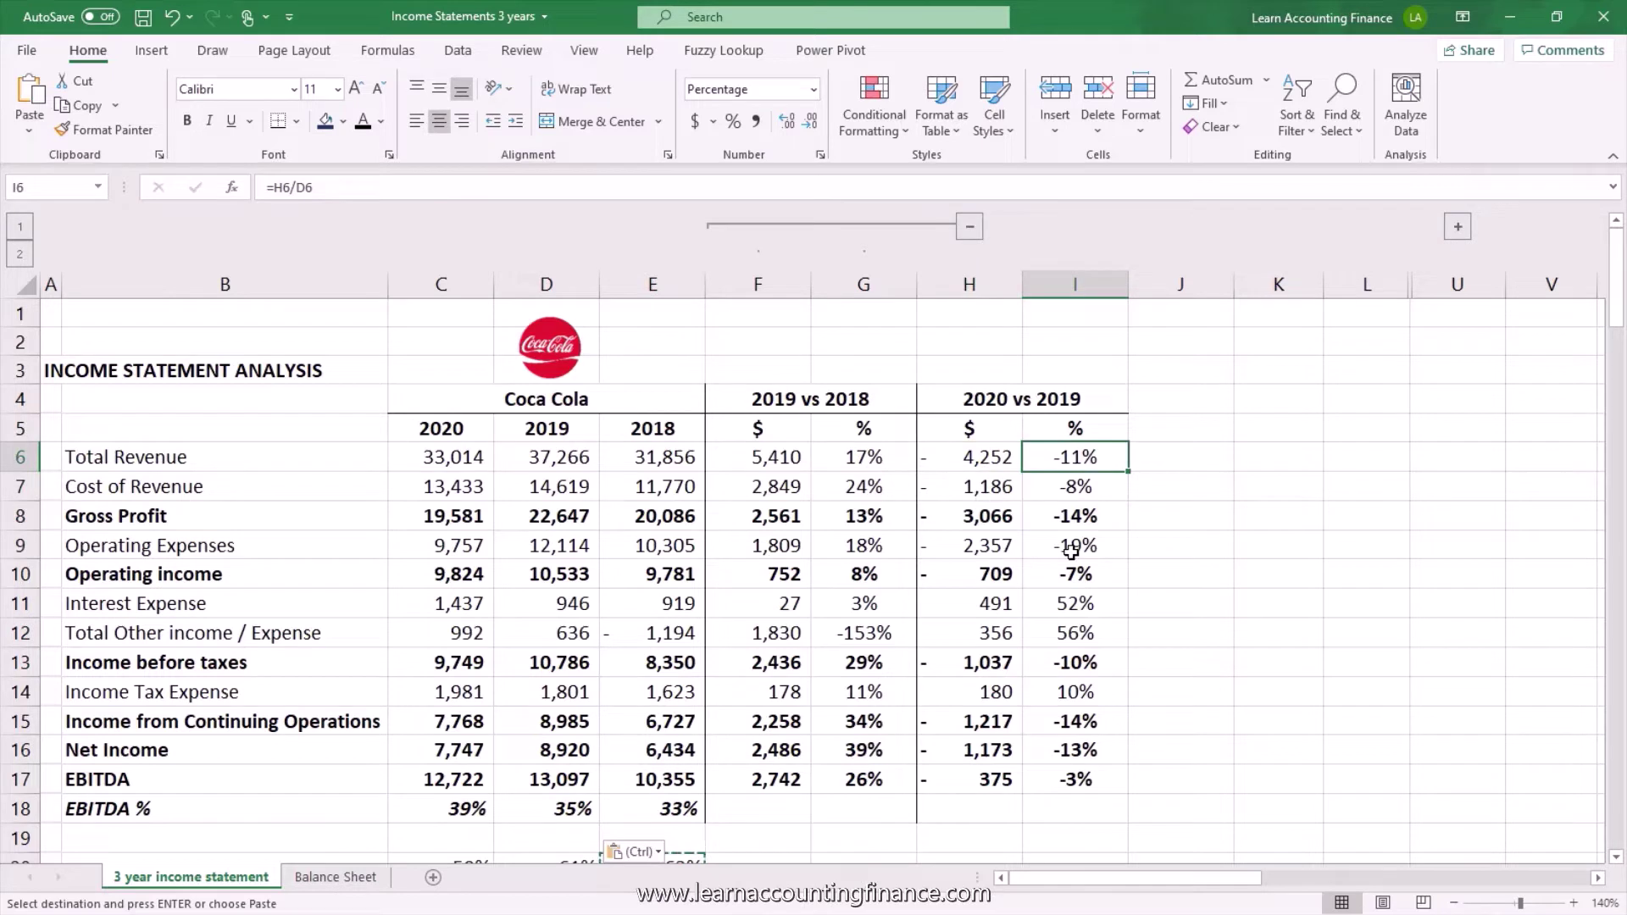
click(1000, 609)
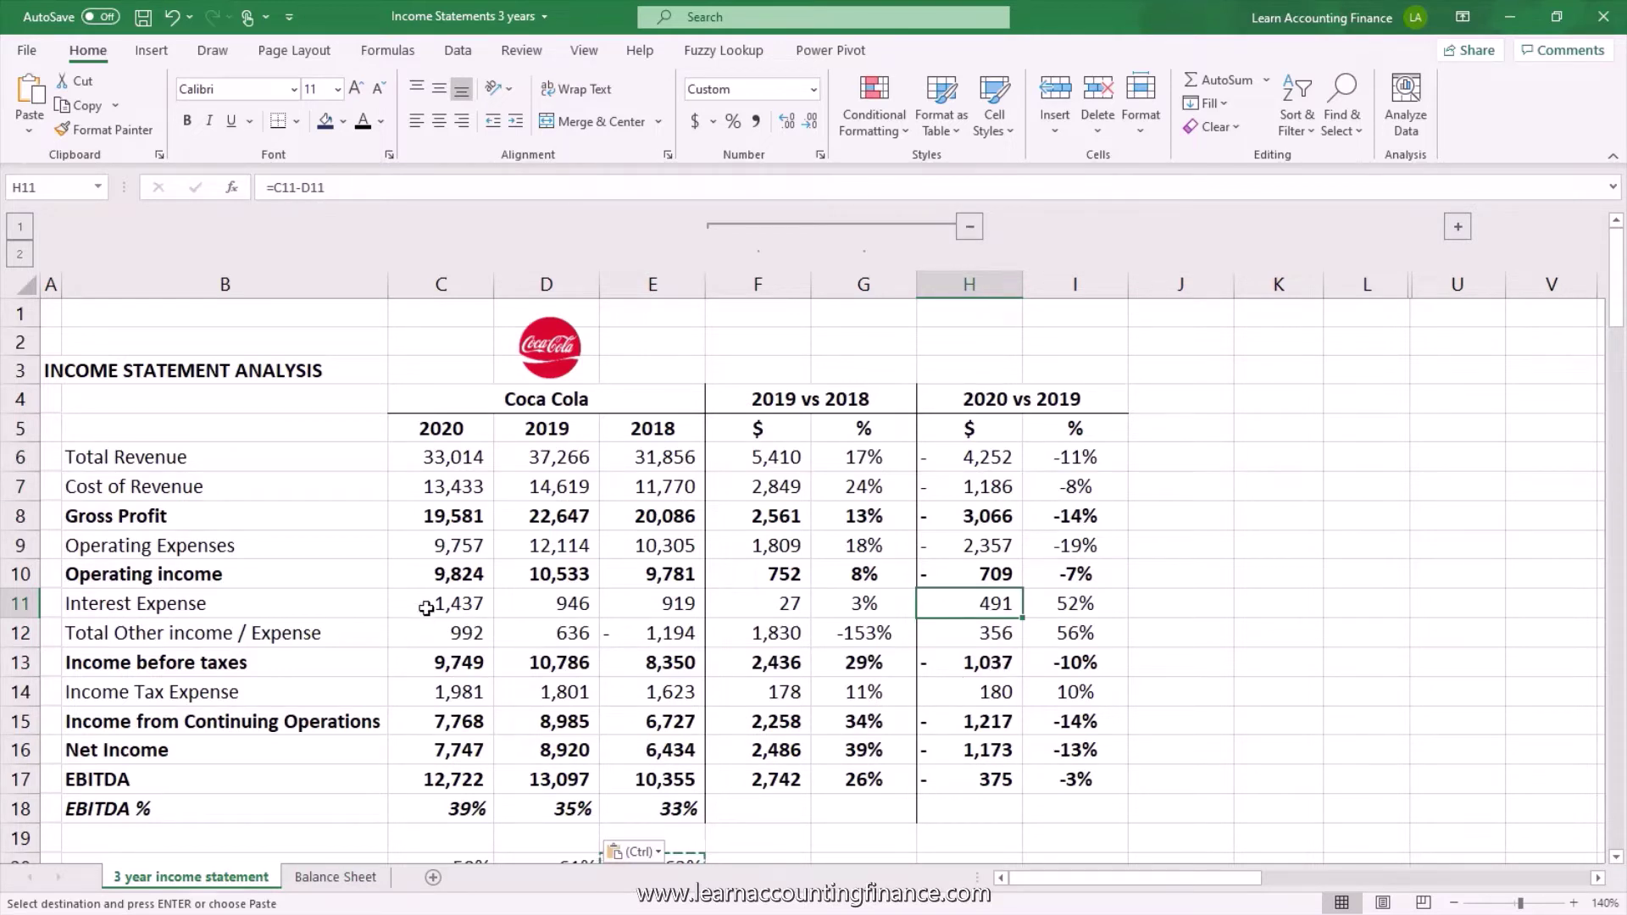
click(457, 609)
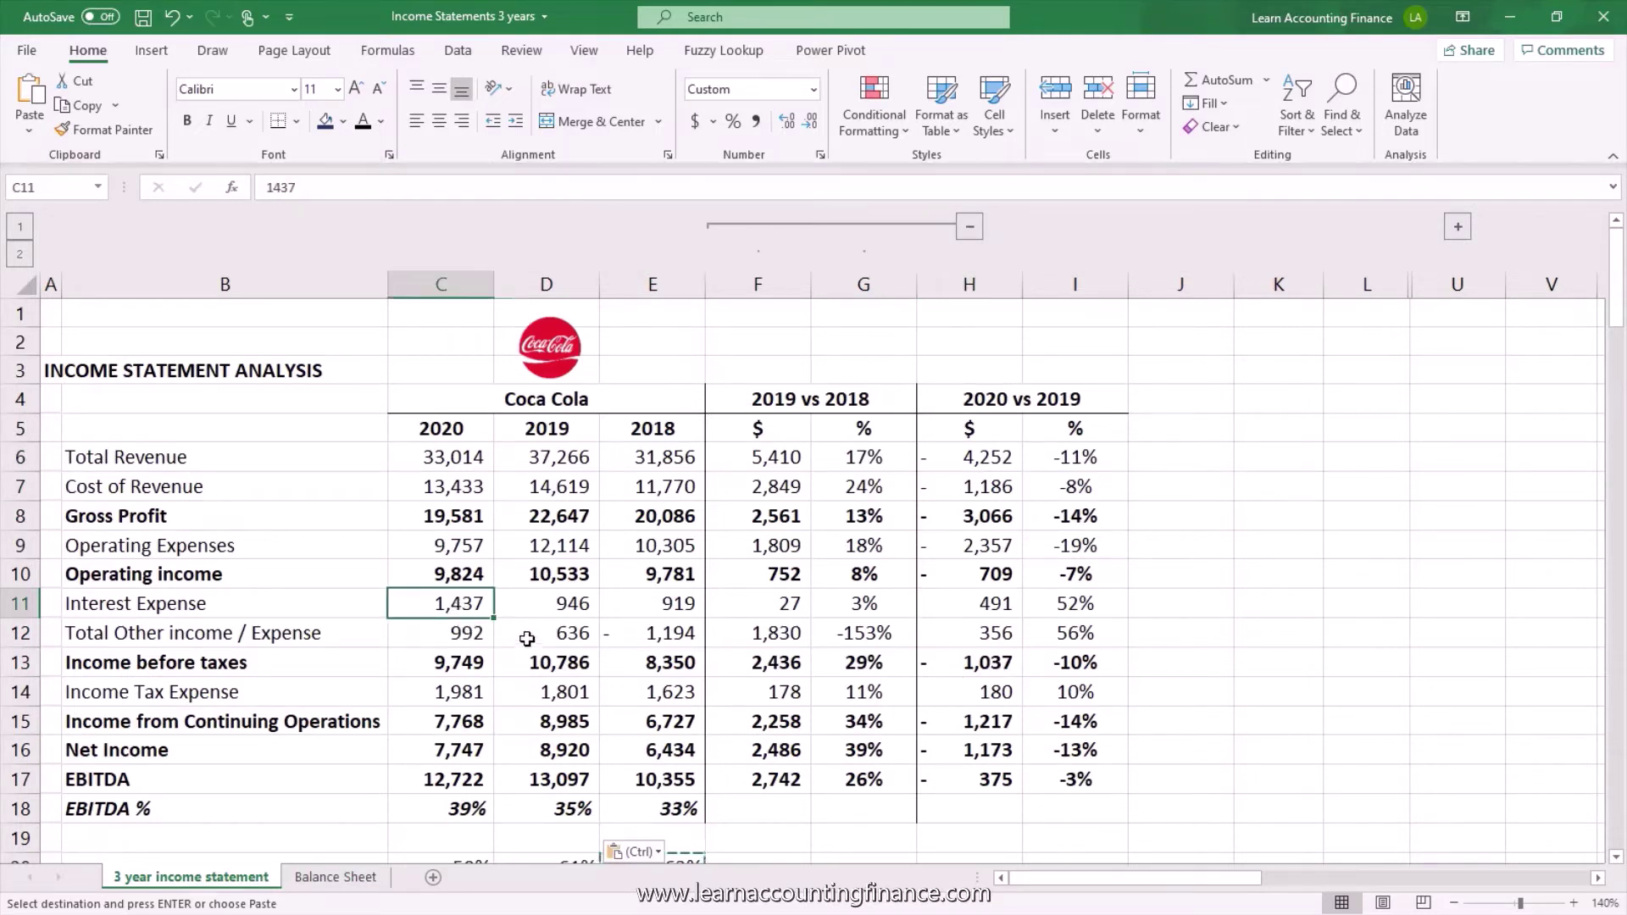
click(553, 605)
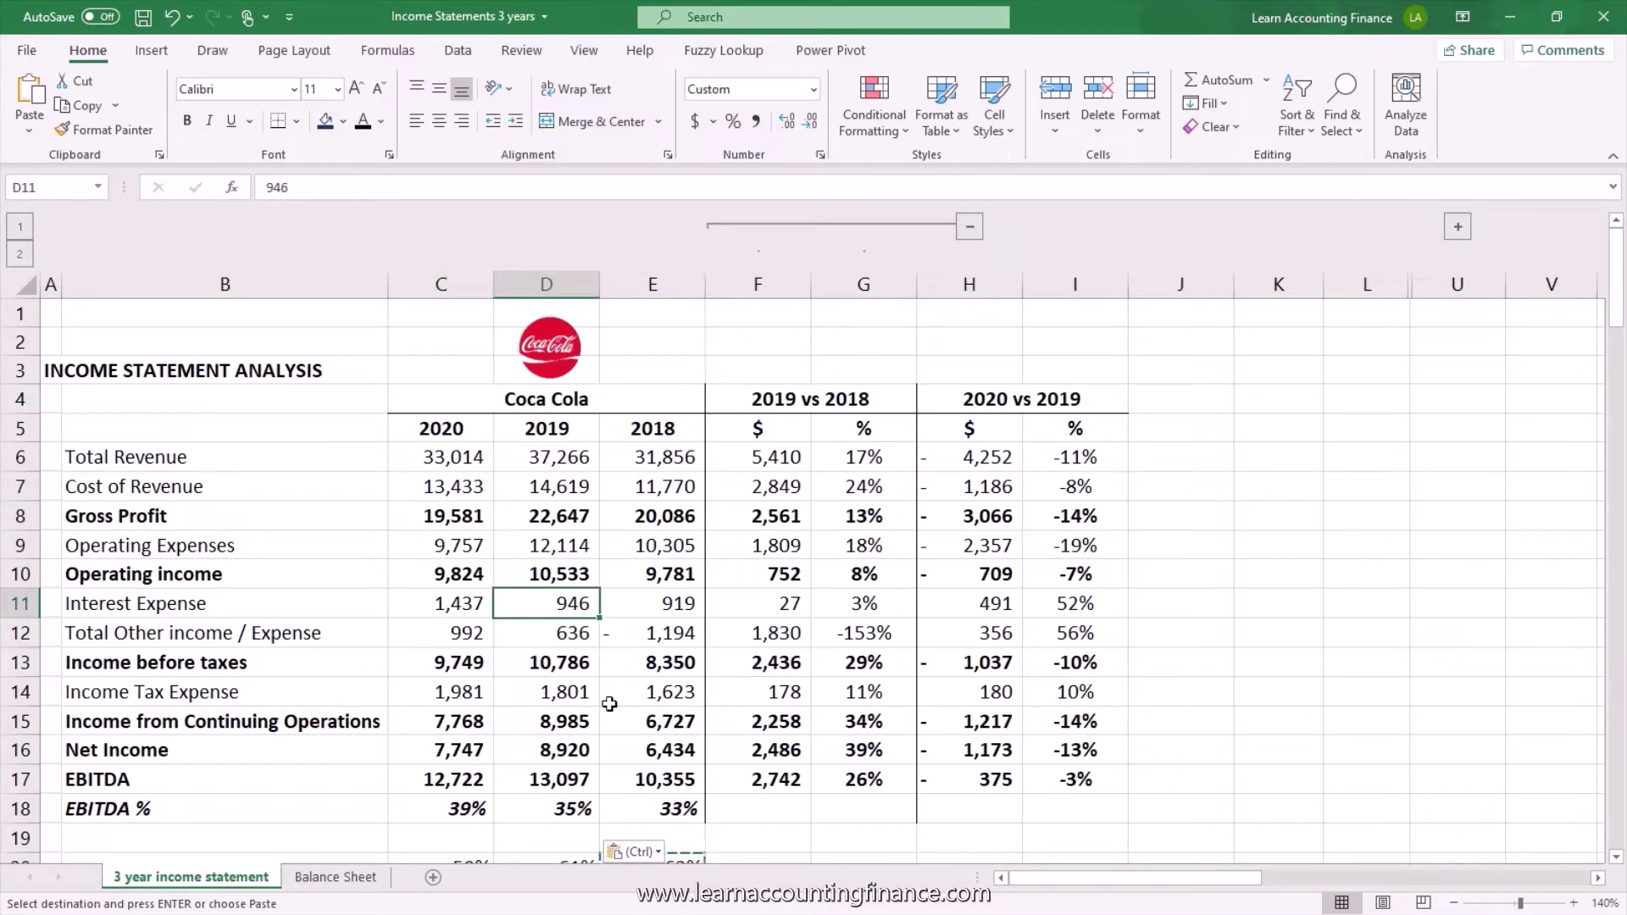
click(973, 604)
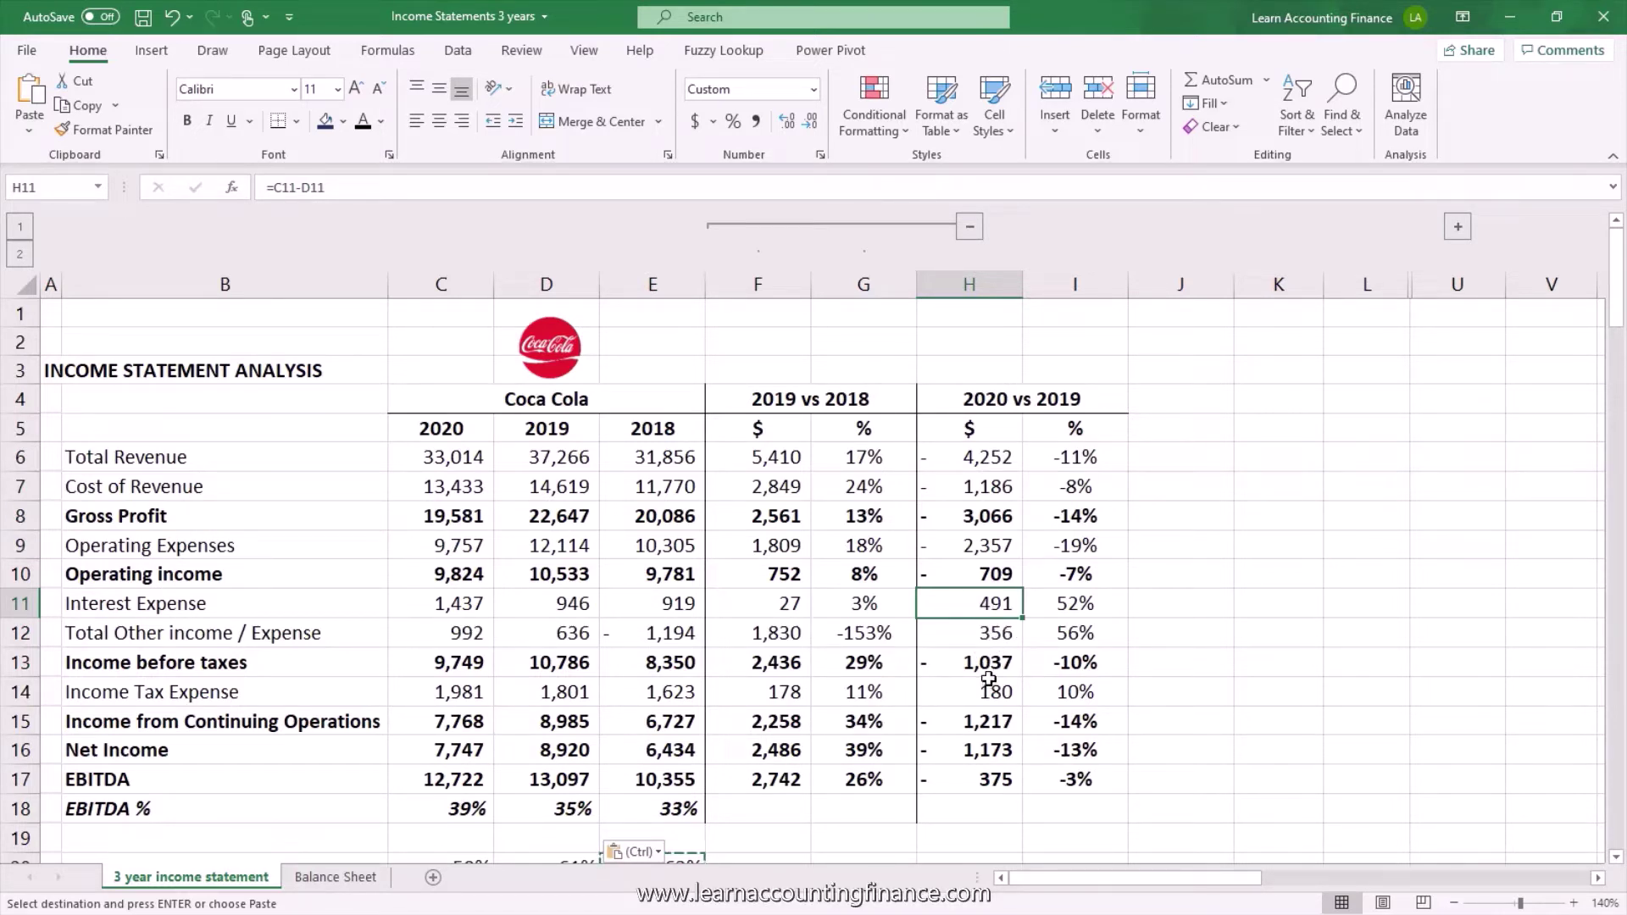
Step: Review the 2020 vs 2019 dollar changes in Total Other income / Expense, Income before taxes and Income Tax Expense
click(273, 642)
click(953, 631)
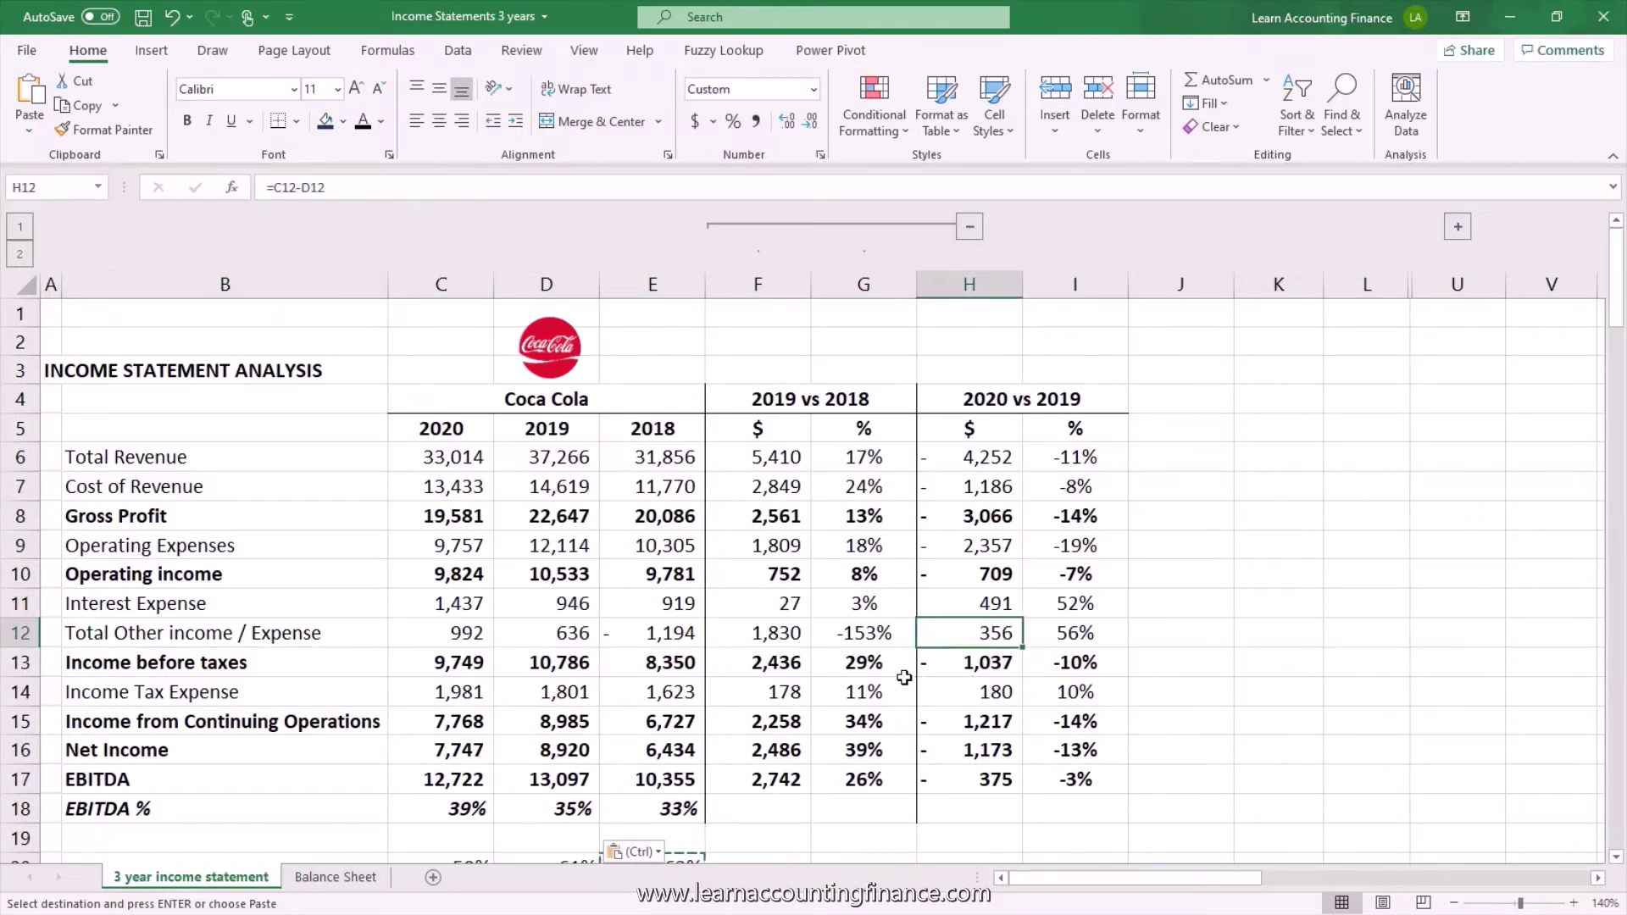
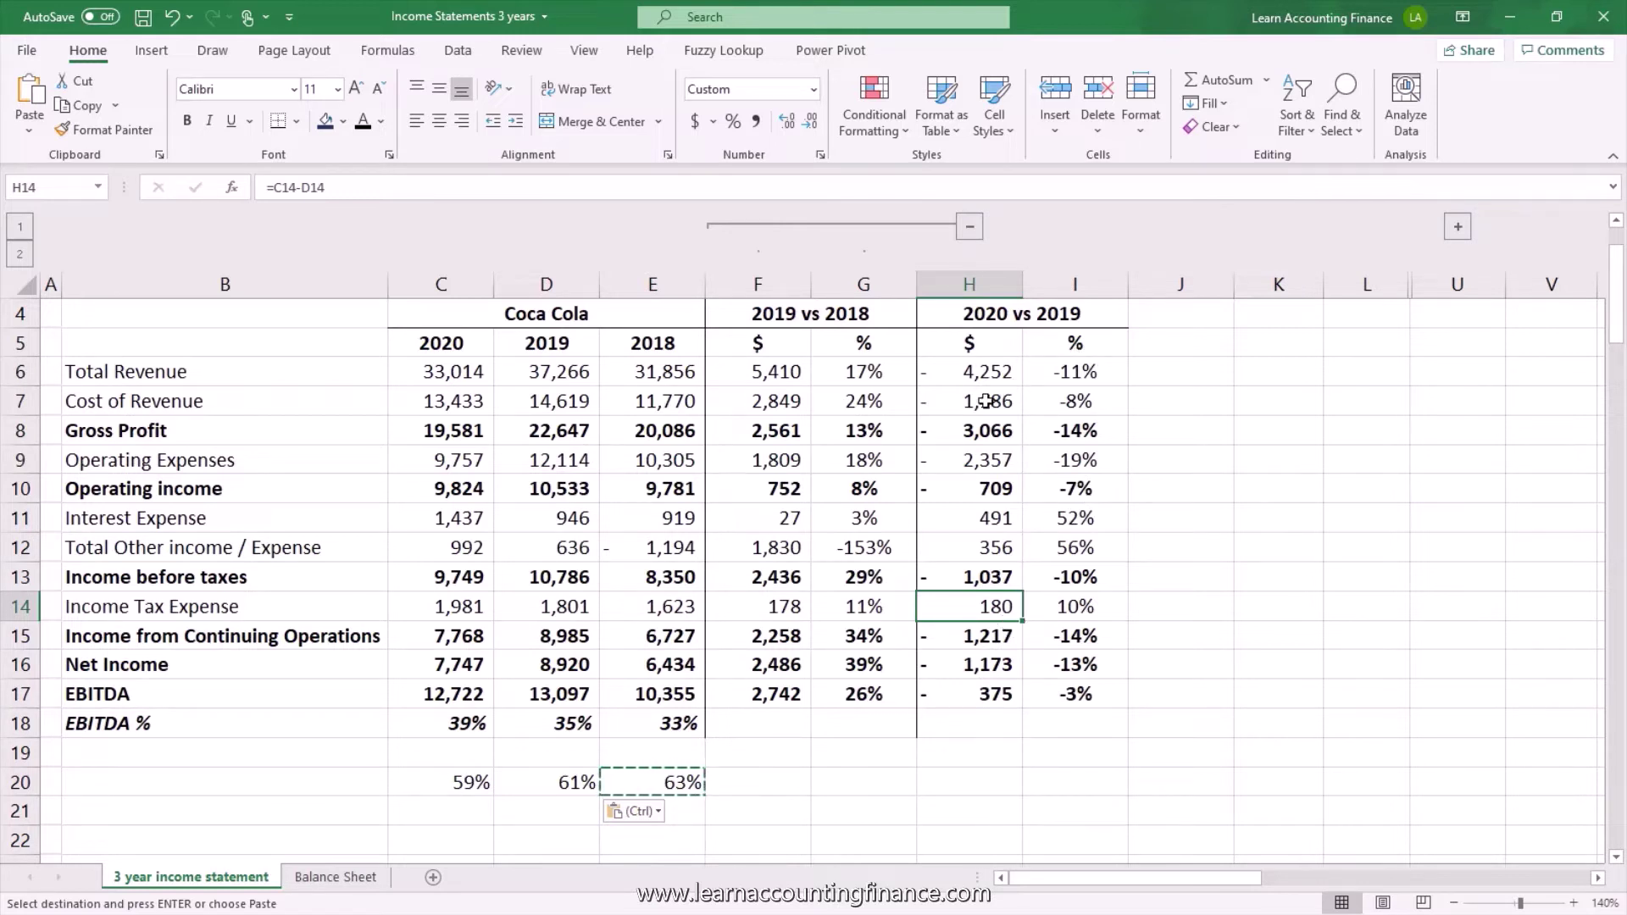
click(1005, 580)
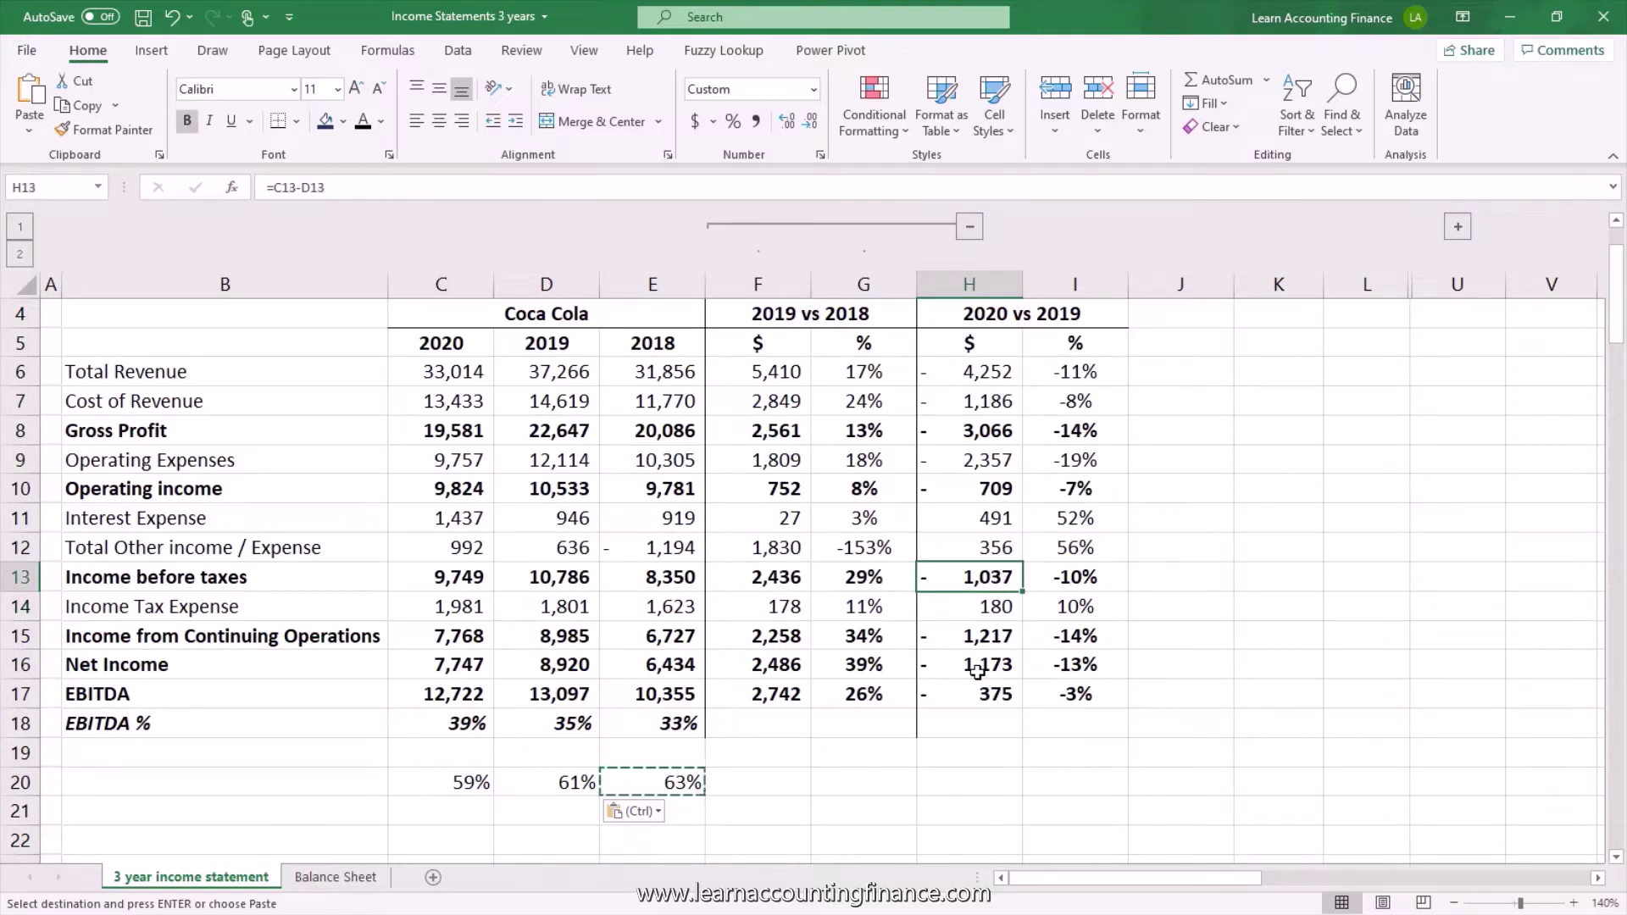
click(990, 612)
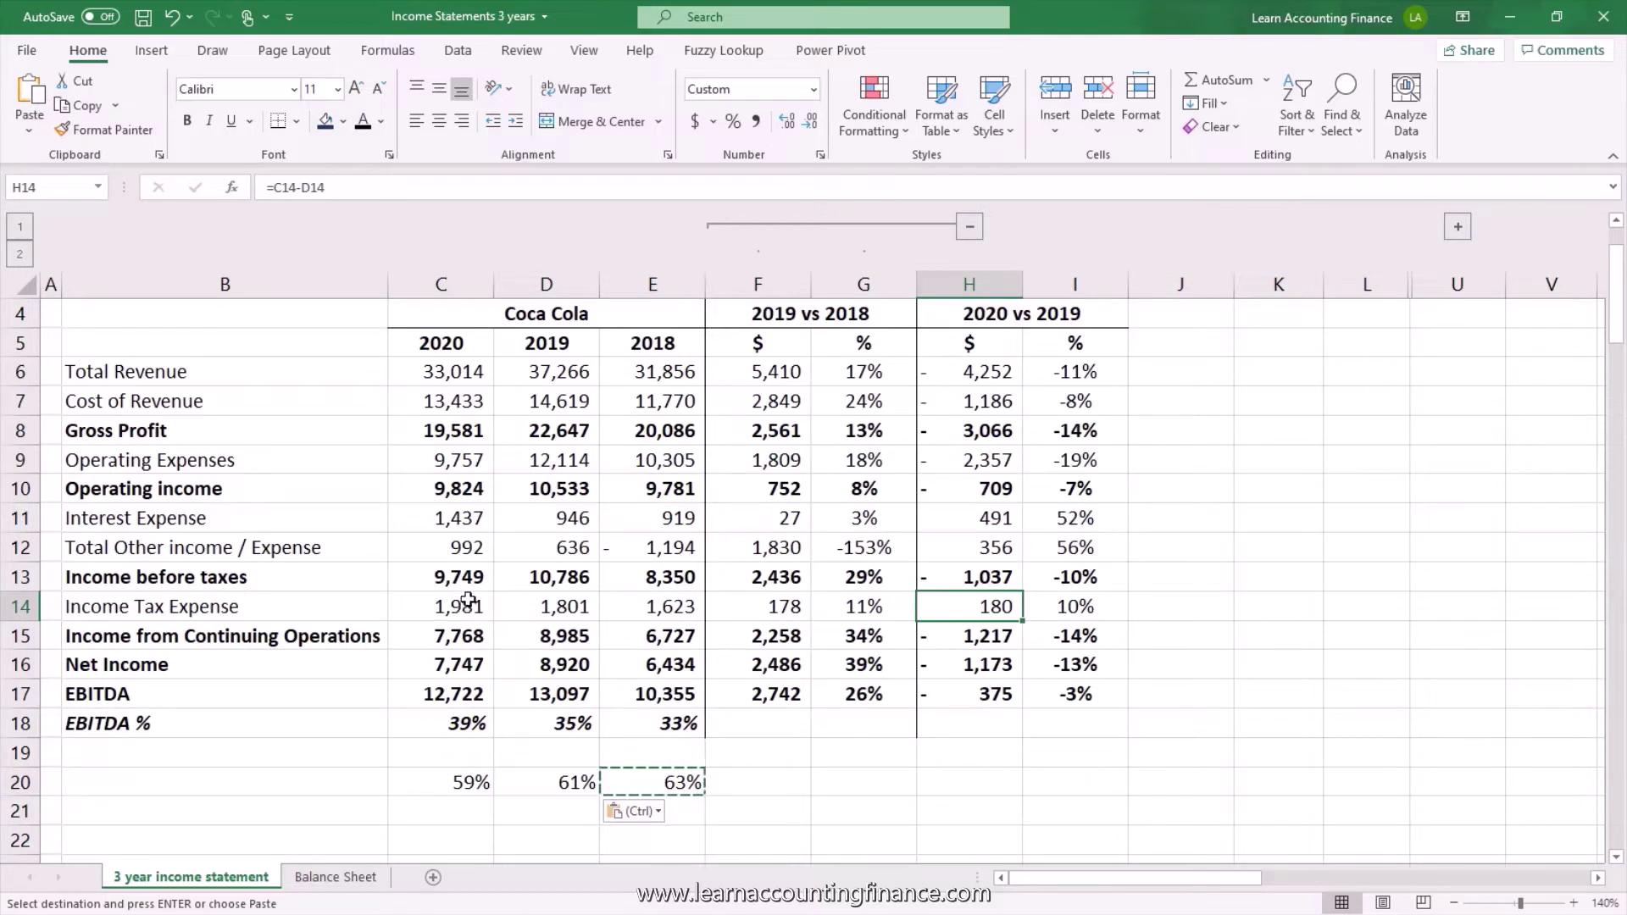
Step: Calculate income tax expense as a share of income before taxes for 2020 in C21 with the formula =C14/C13
scroll(525, 762, down, 1)
click(440, 723)
text(=)
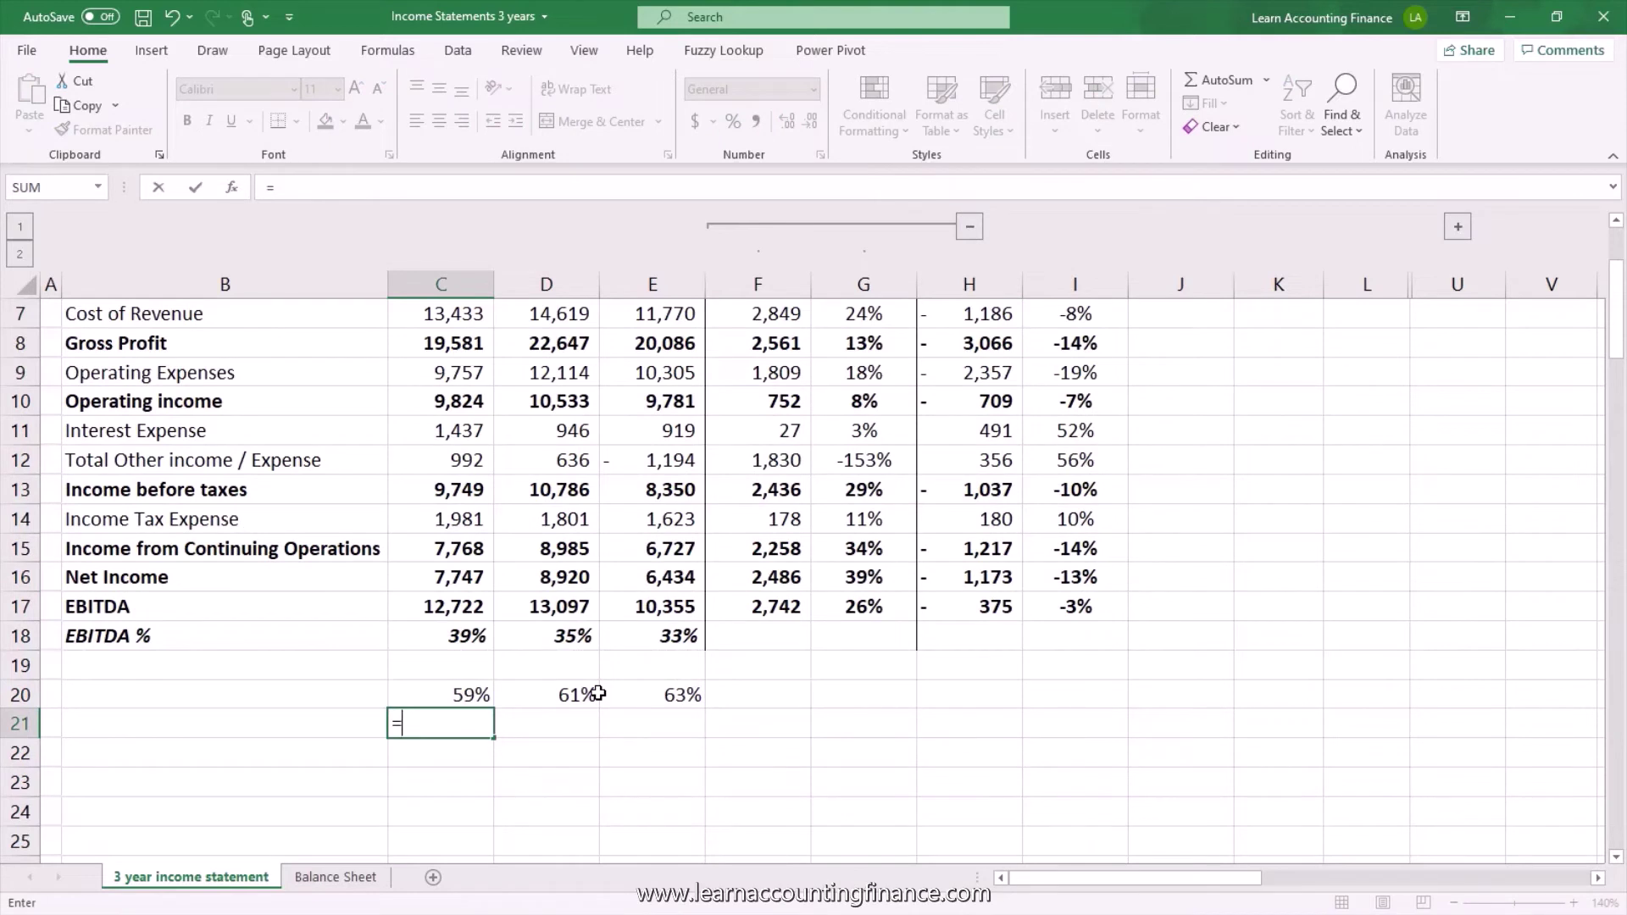
key(Up)
key(Up)
key(Up)
key(Up)
key(Up)
key(Up)
key(Up)
text(/)
key(Up)
key(Up)
key(Up)
key(Up)
key(Up)
key(Up)
key(Up)
key(Up)
key(Return)
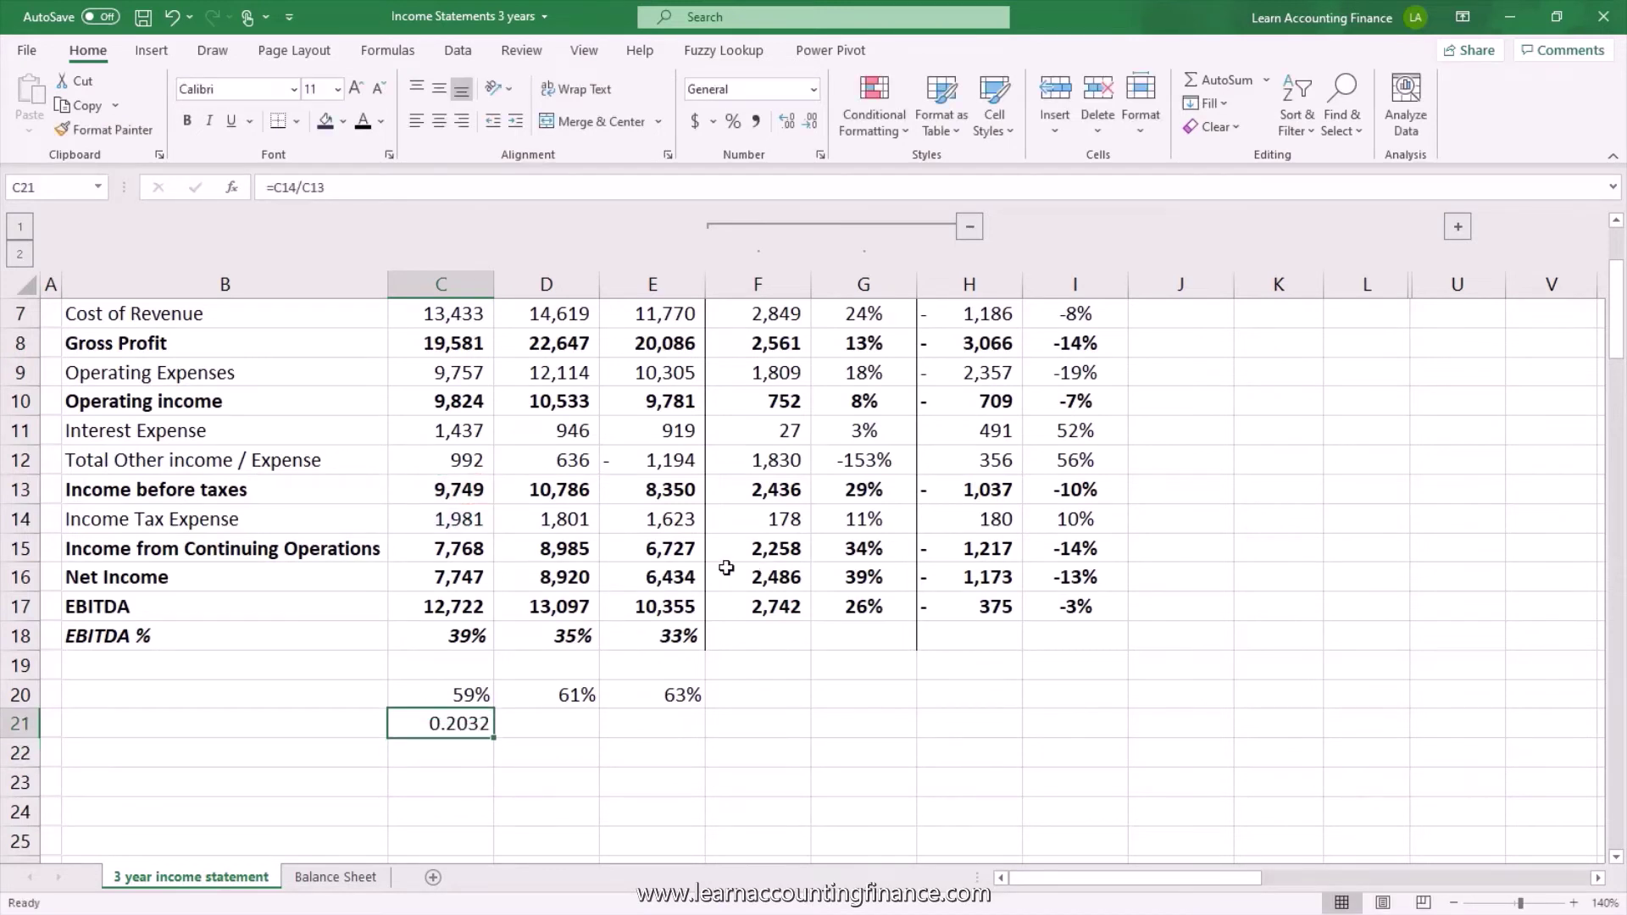
Step: Format the tax rate in C21 as a percentage and copy its formula across to D21:E21
click(734, 123)
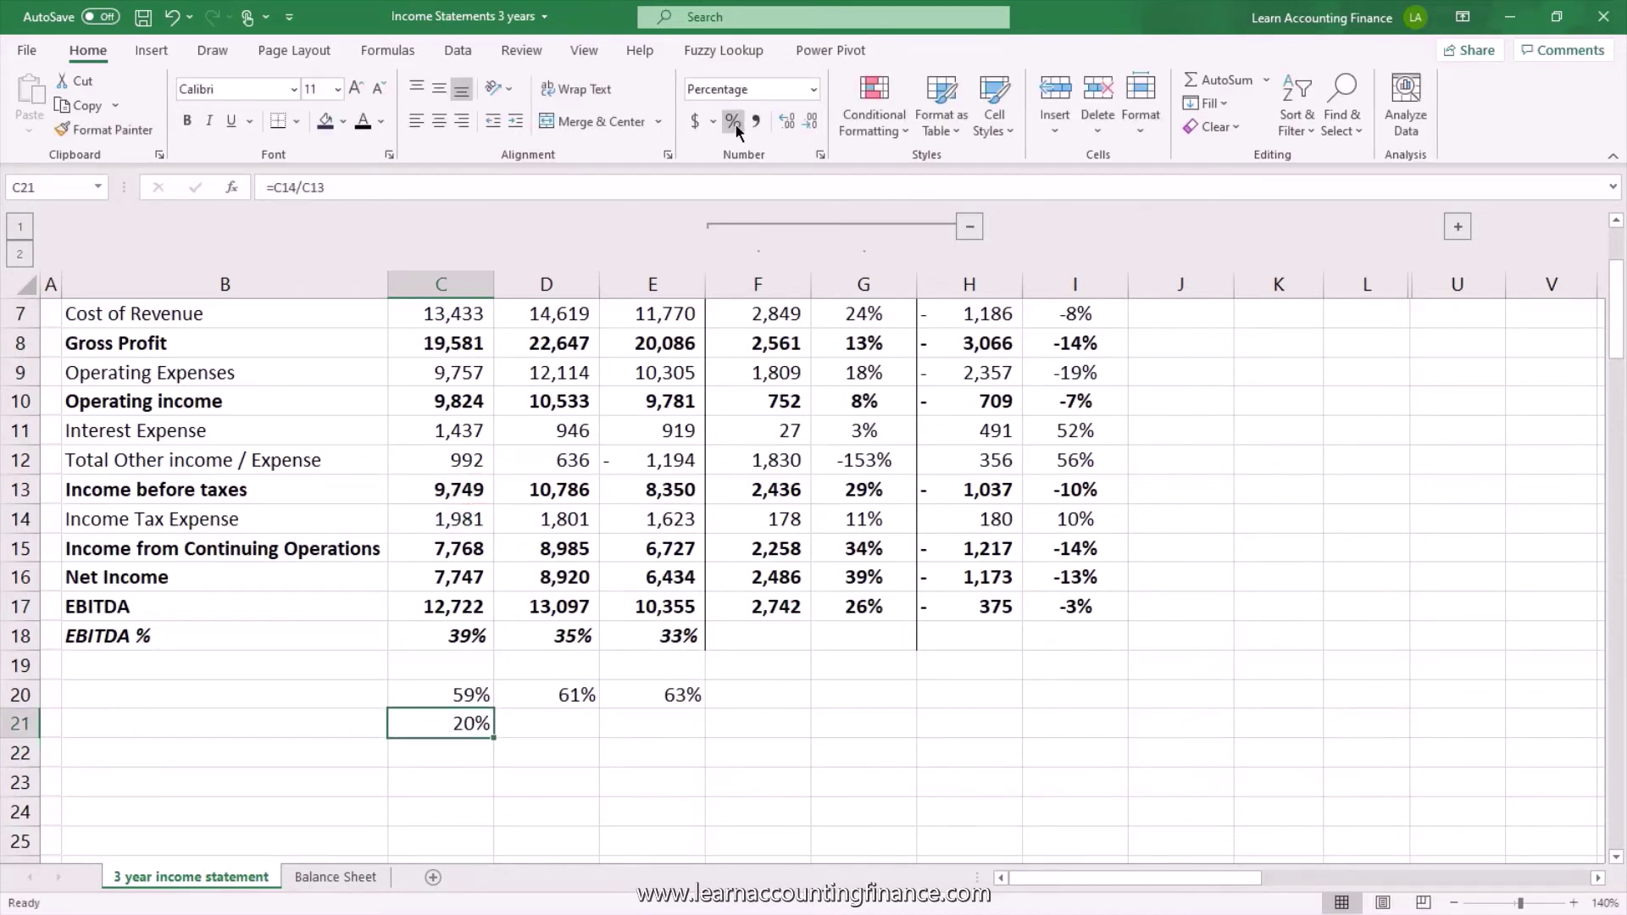
key(ctrl+c)
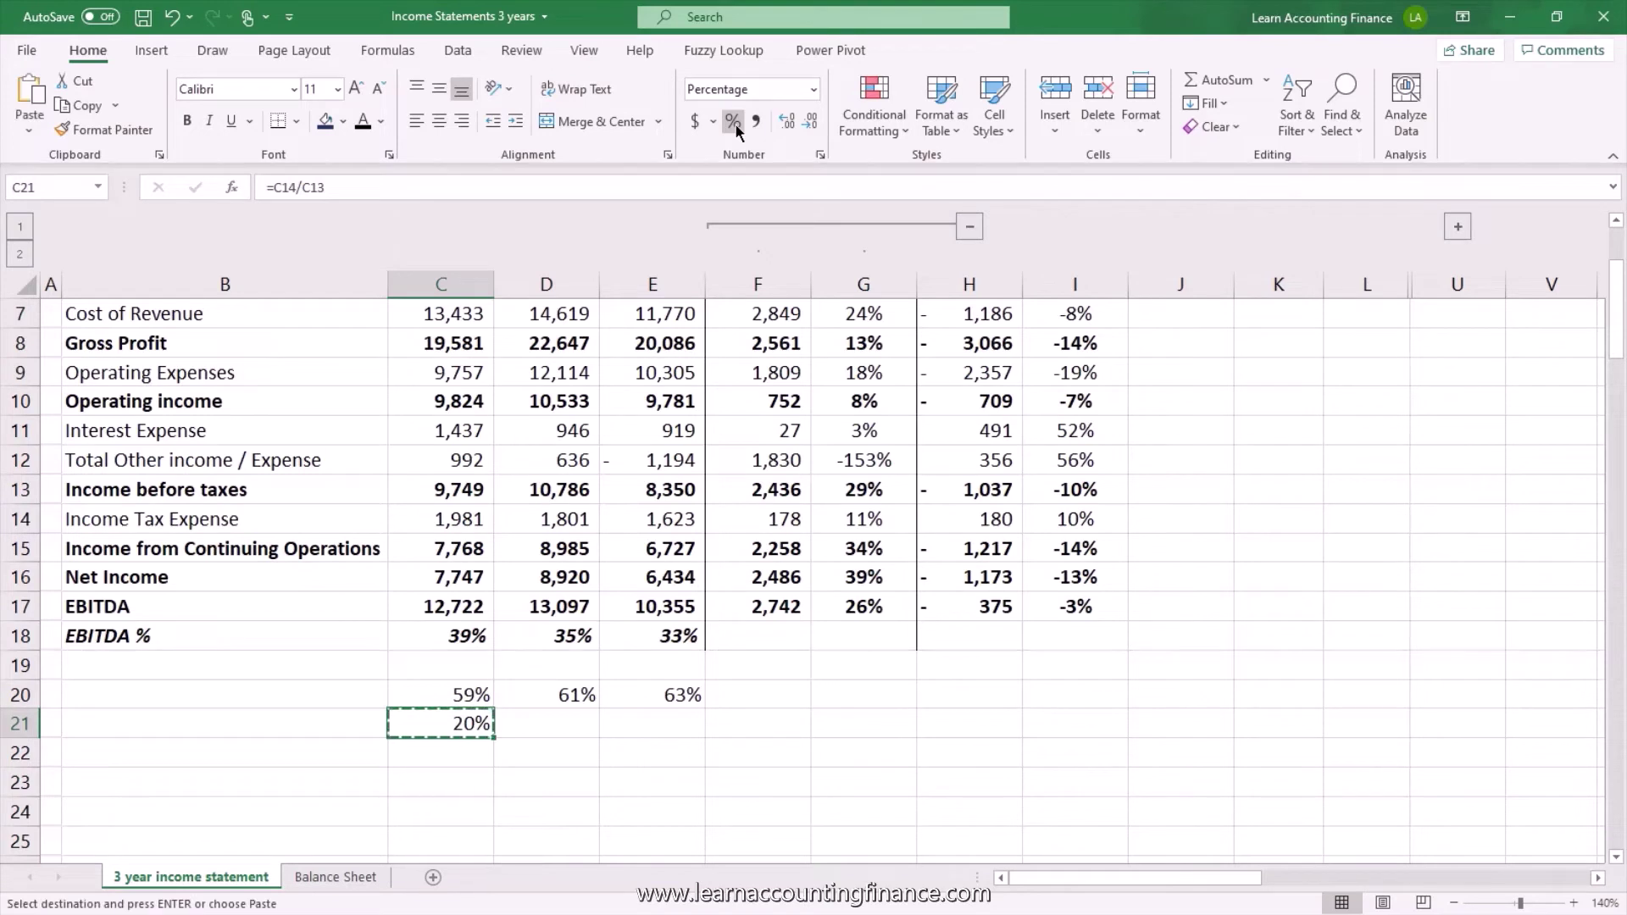
key(shift+Right)
key(shift+Right)
key(ctrl+v)
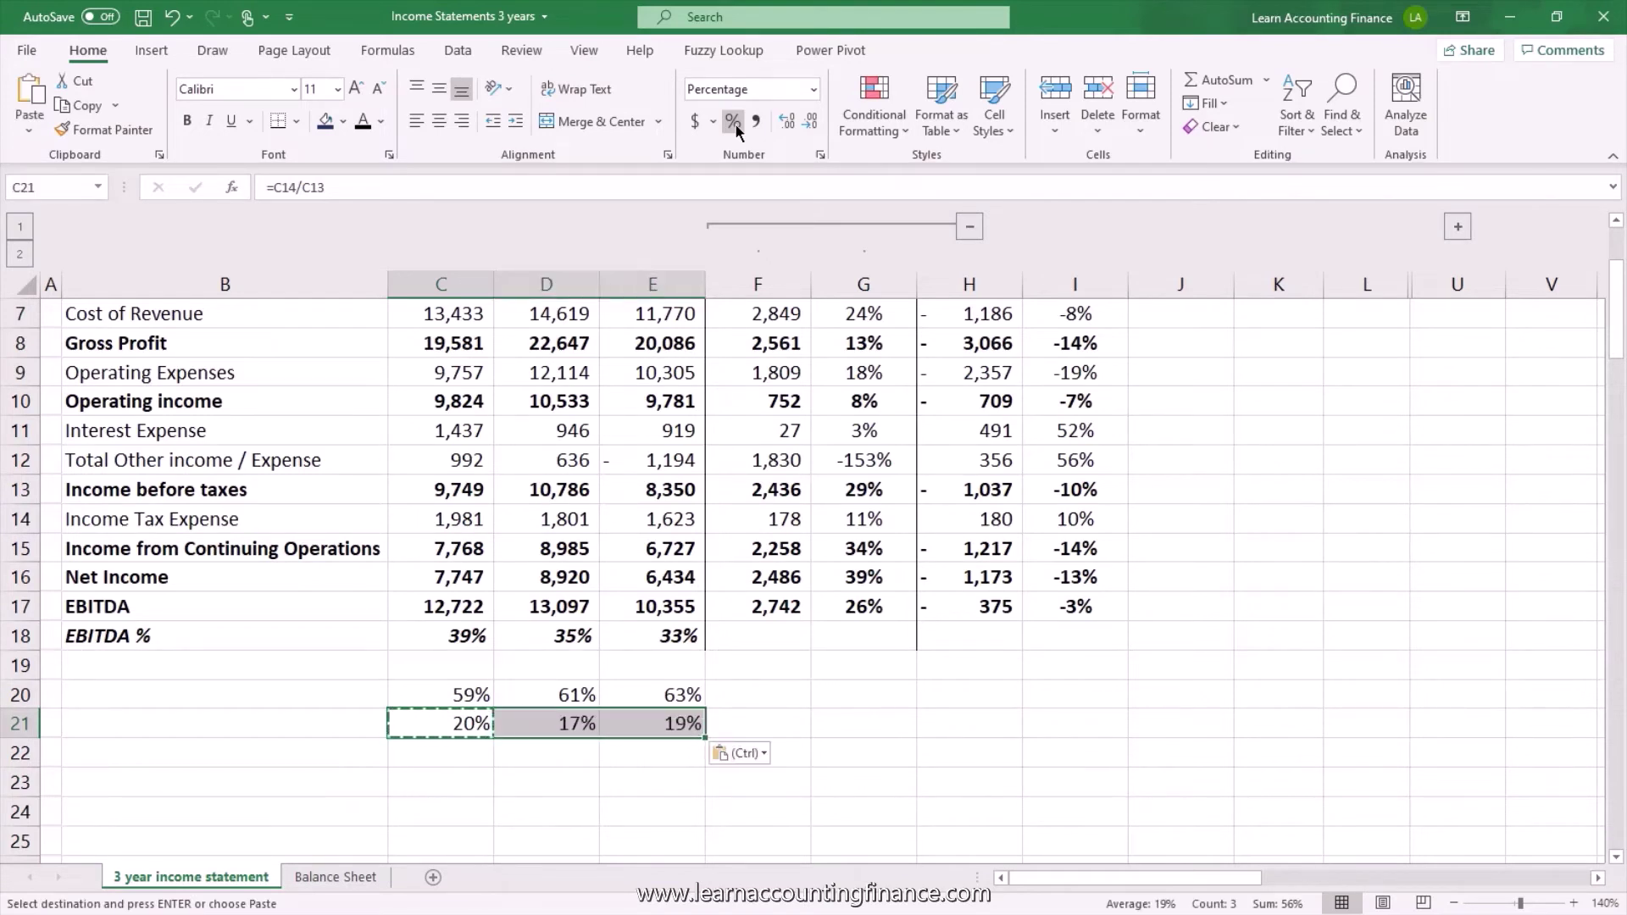
key(Right)
key(Left)
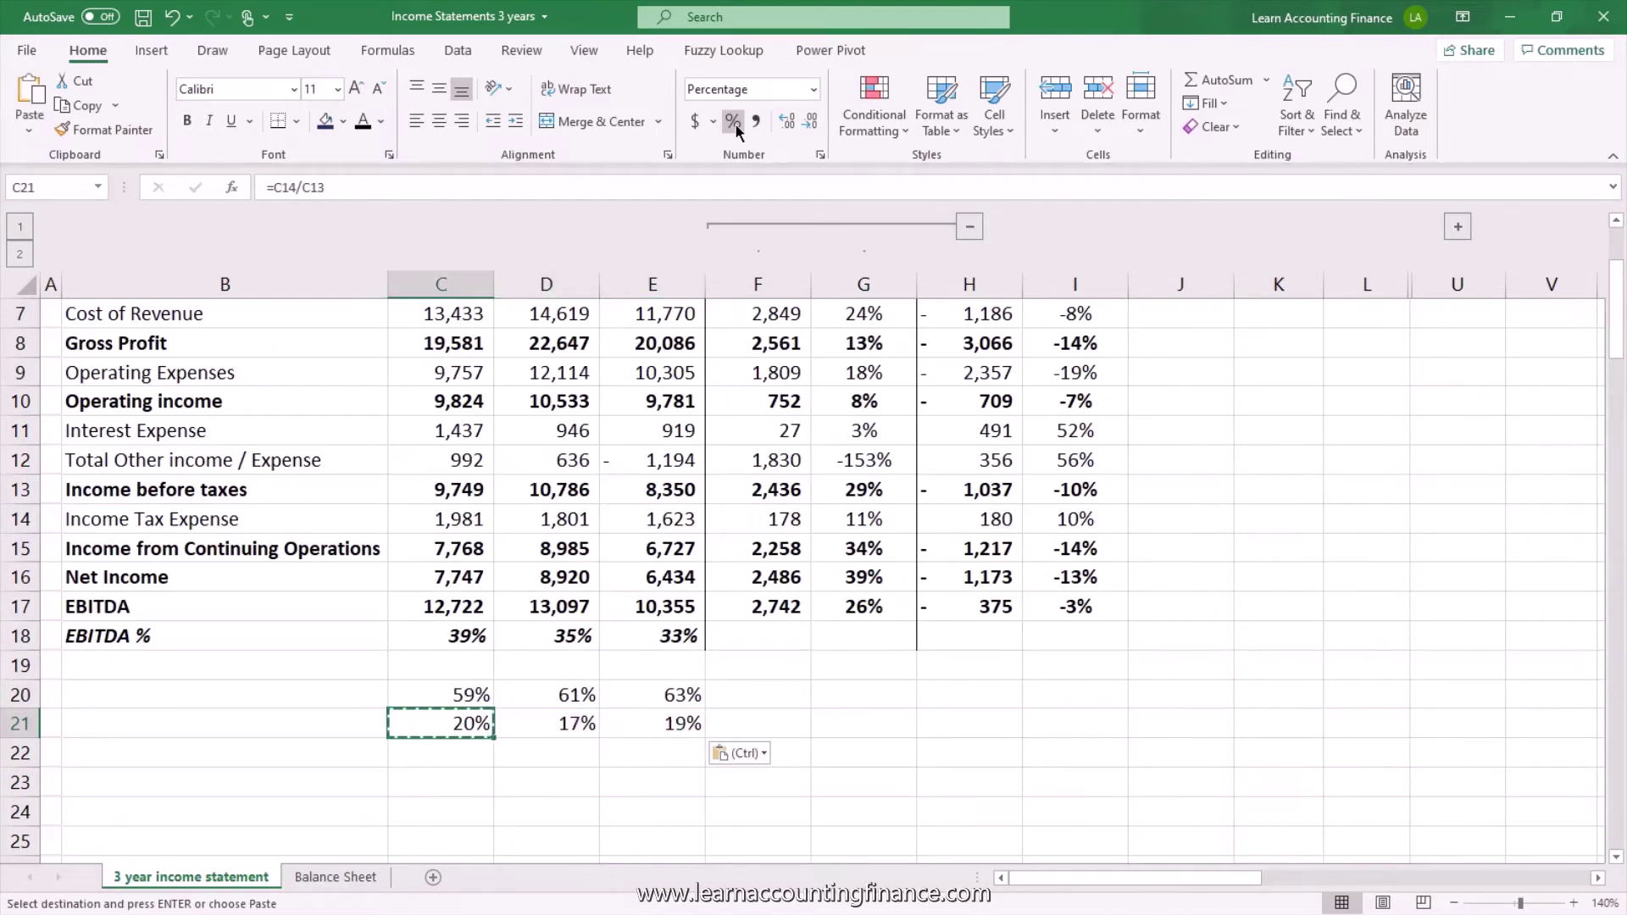
Step: Compare the 2020 vs 2019 dollar change in Income Tax Expense with the yearly tax rates in row 21
scroll(548, 745, up, 1)
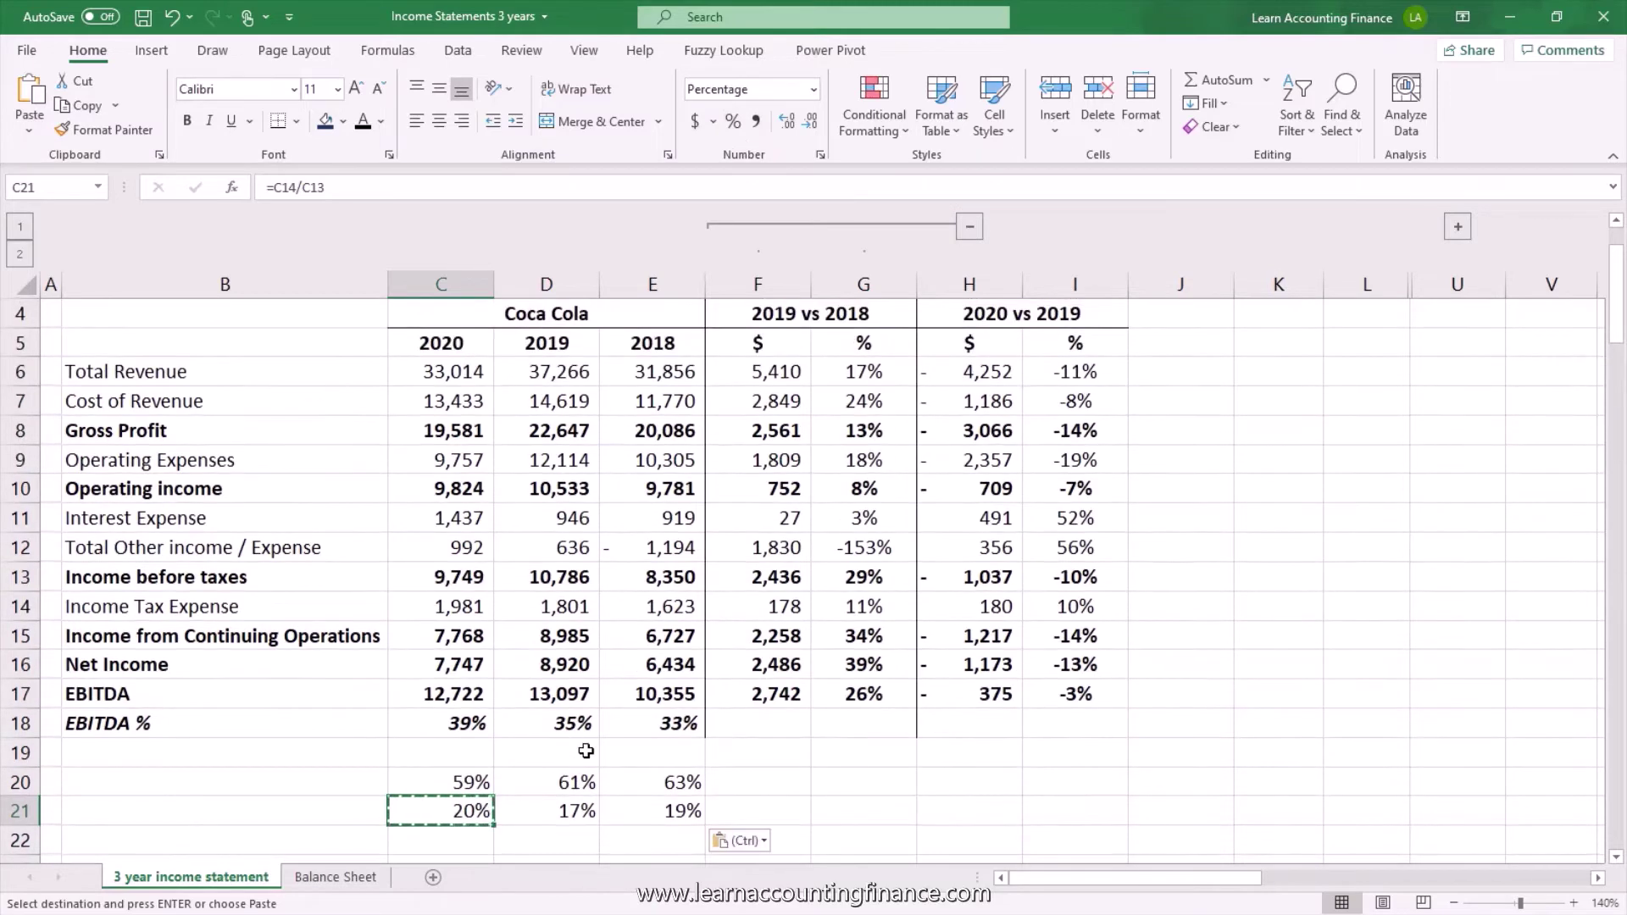
scroll(594, 754, up, 1)
click(970, 693)
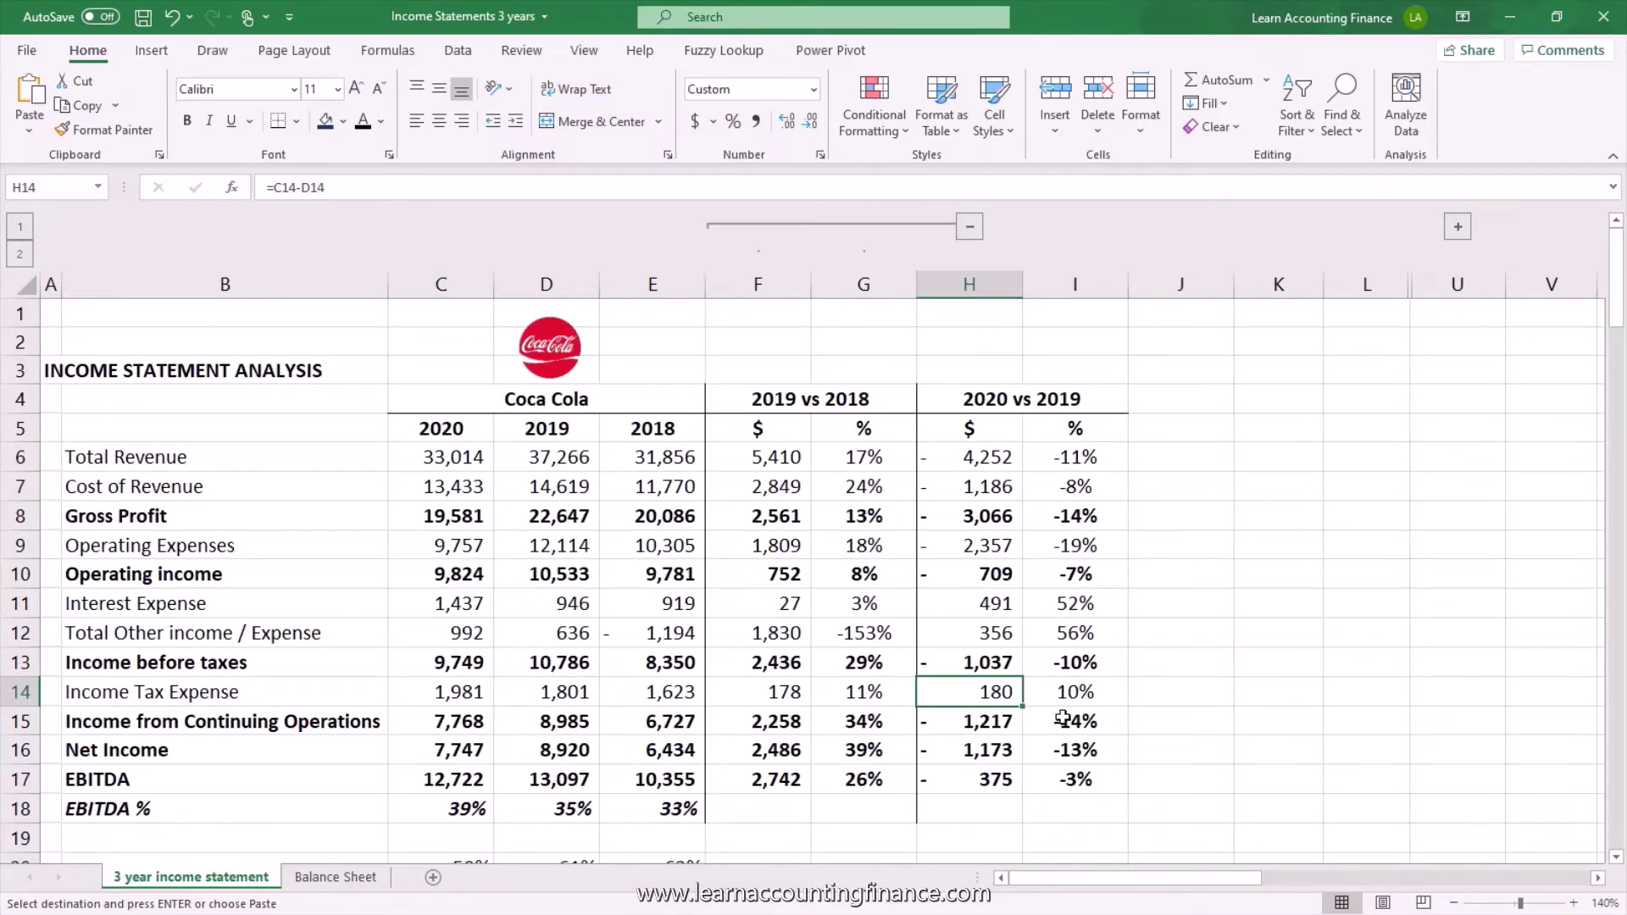
scroll(1066, 719, down, 1)
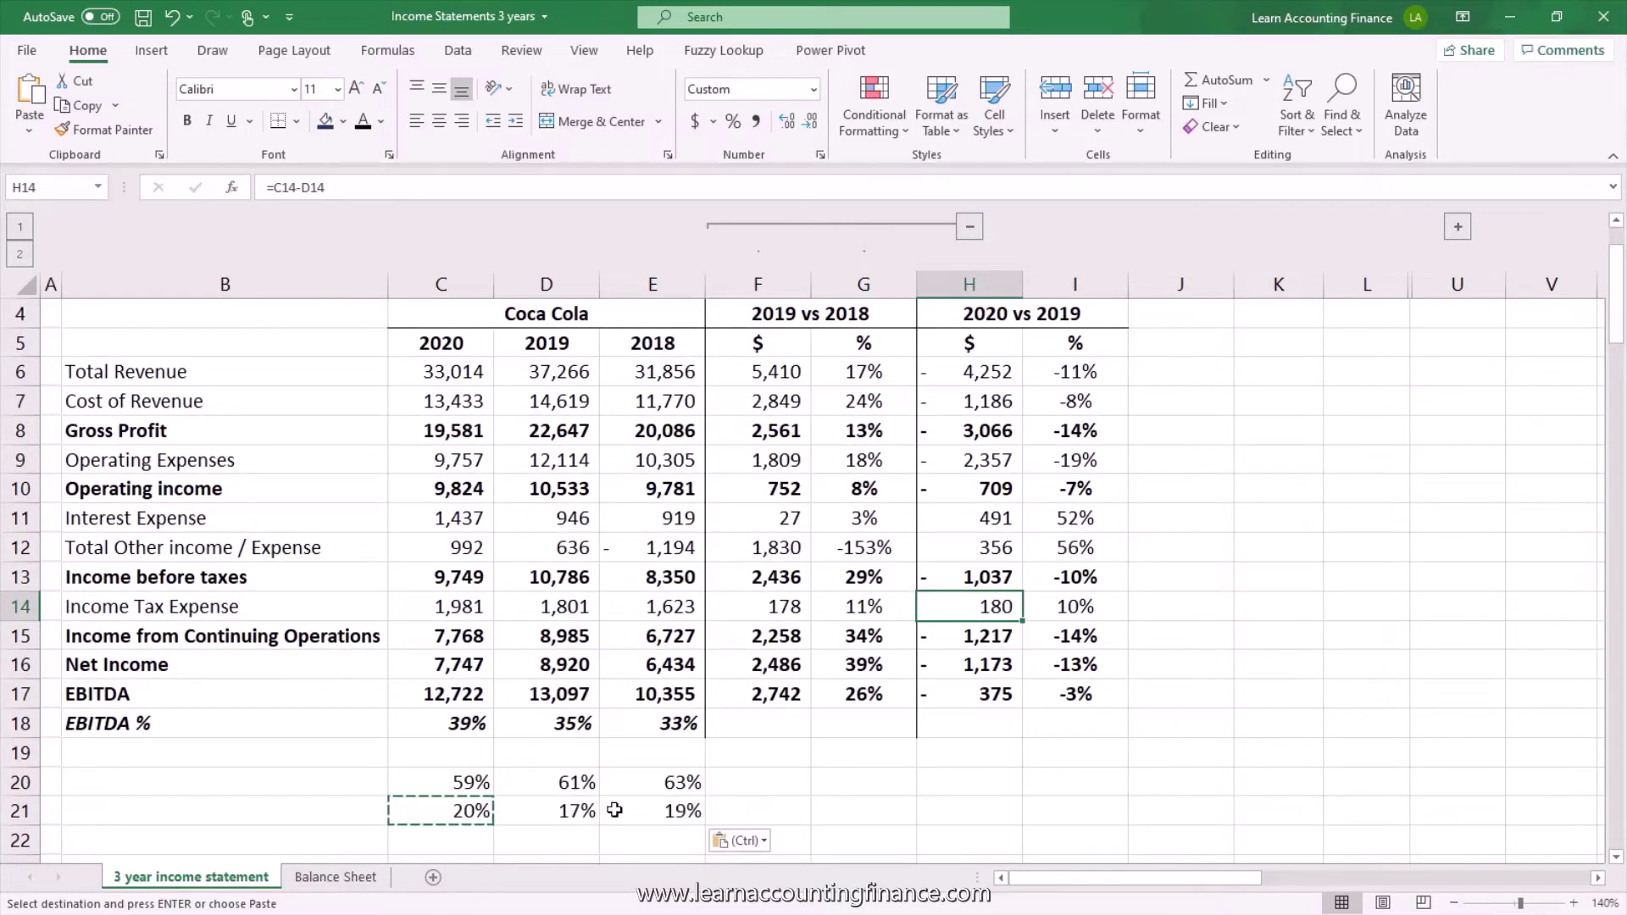
Step: Compare the 2020 vs 2019 dollar change in EBITDA with those in Total Revenue, Operating Expenses and Total Other income / Expense
click(984, 691)
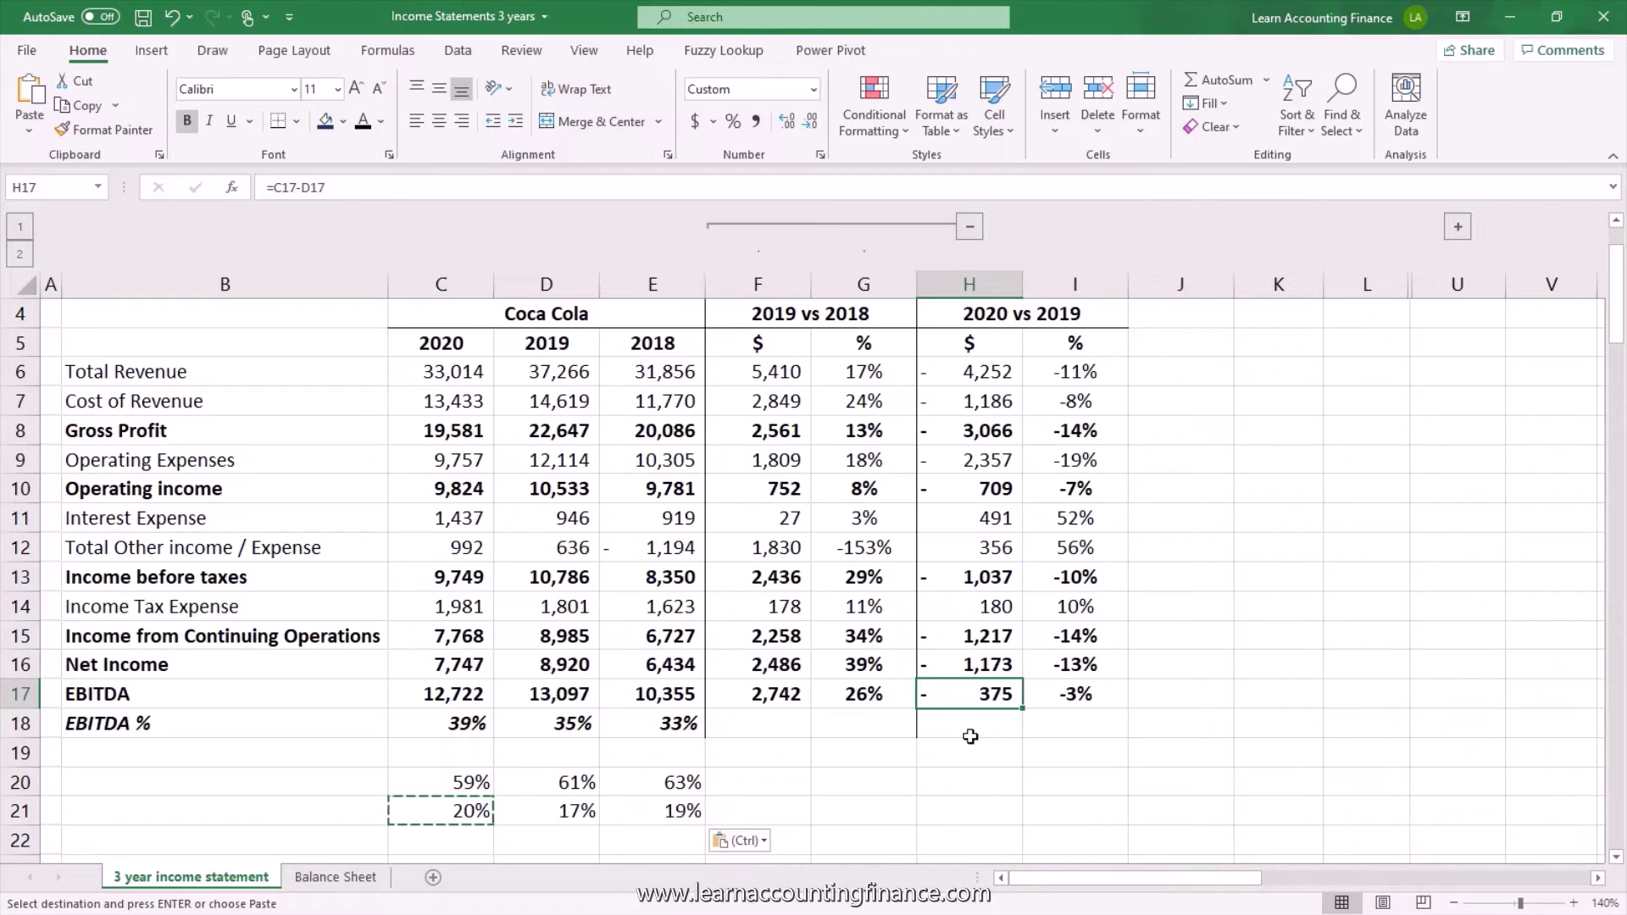
scroll(970, 736, up, 1)
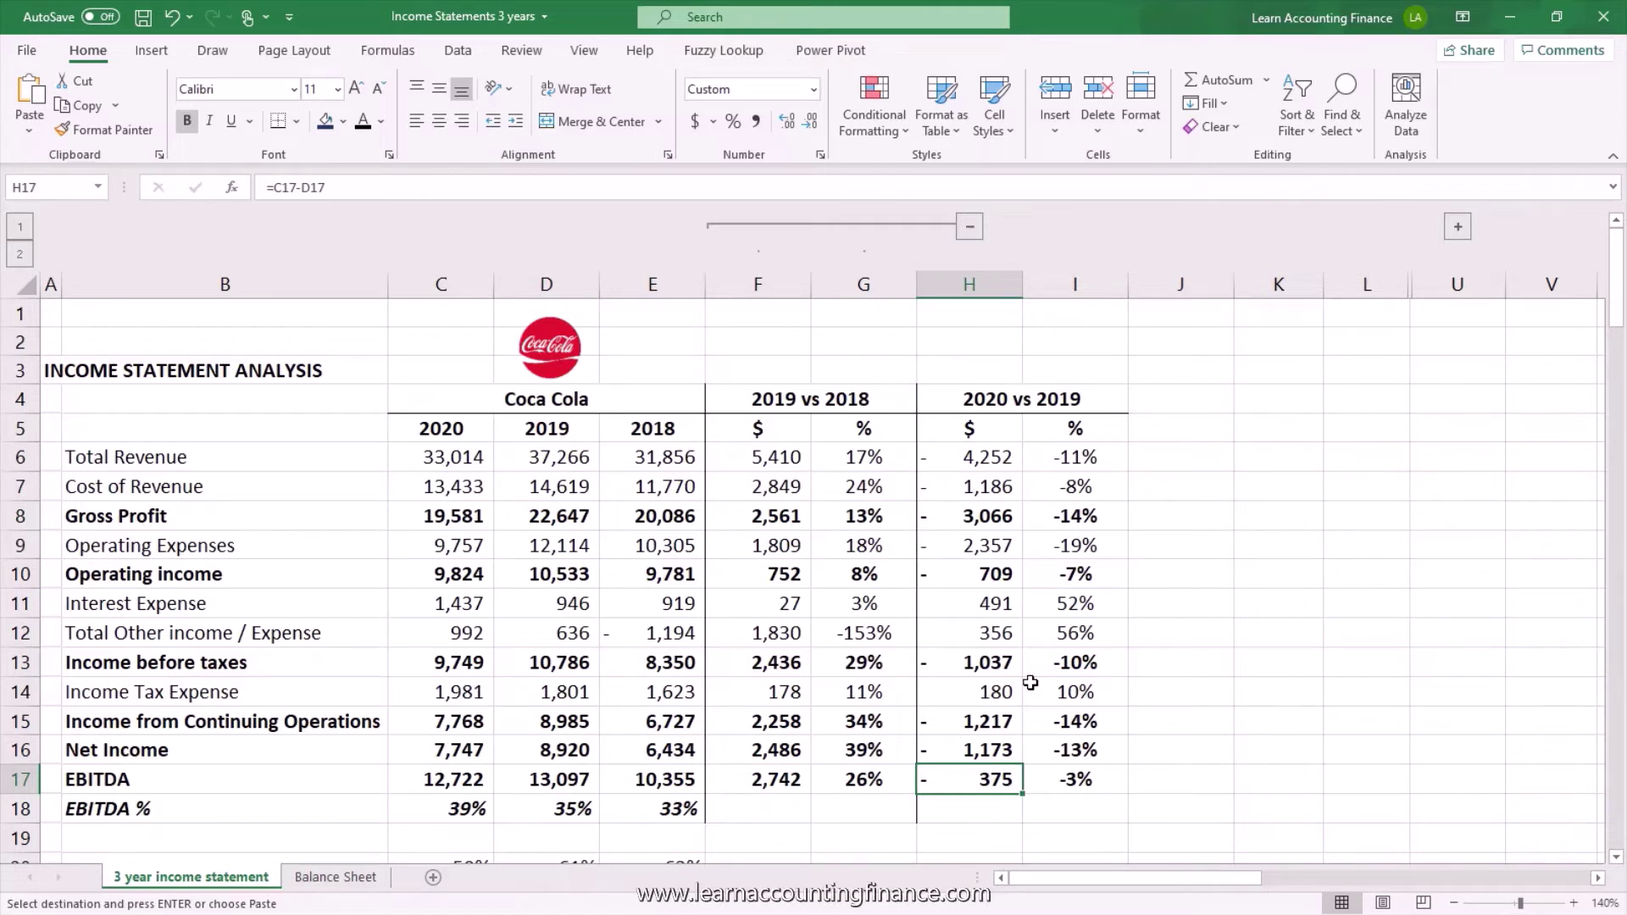
click(963, 462)
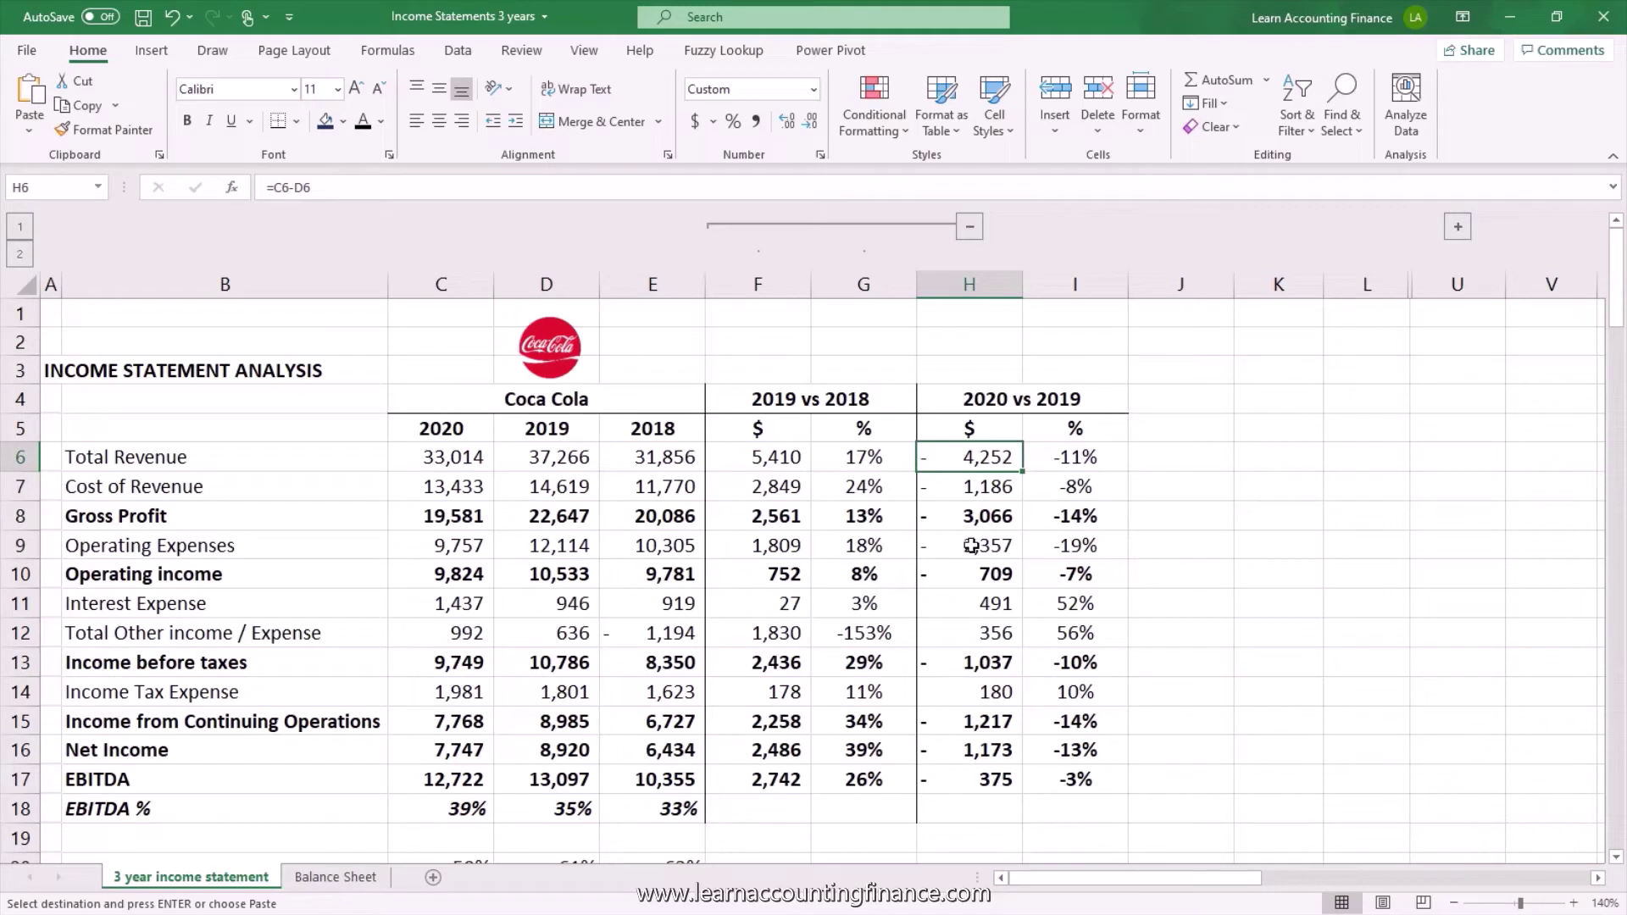
click(1002, 790)
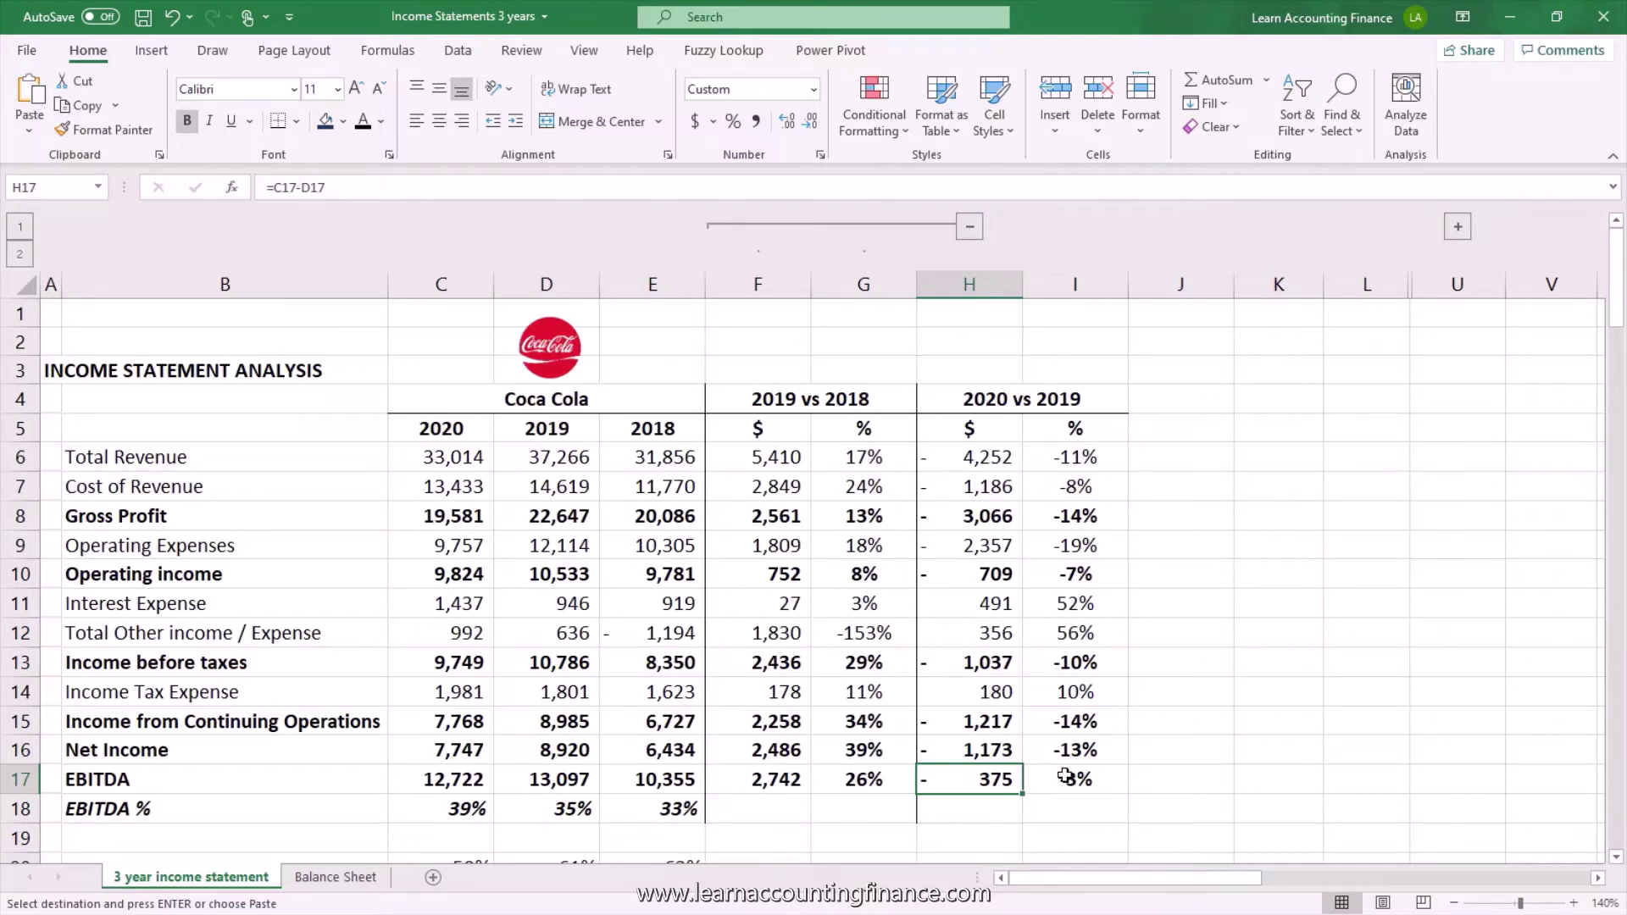
click(990, 543)
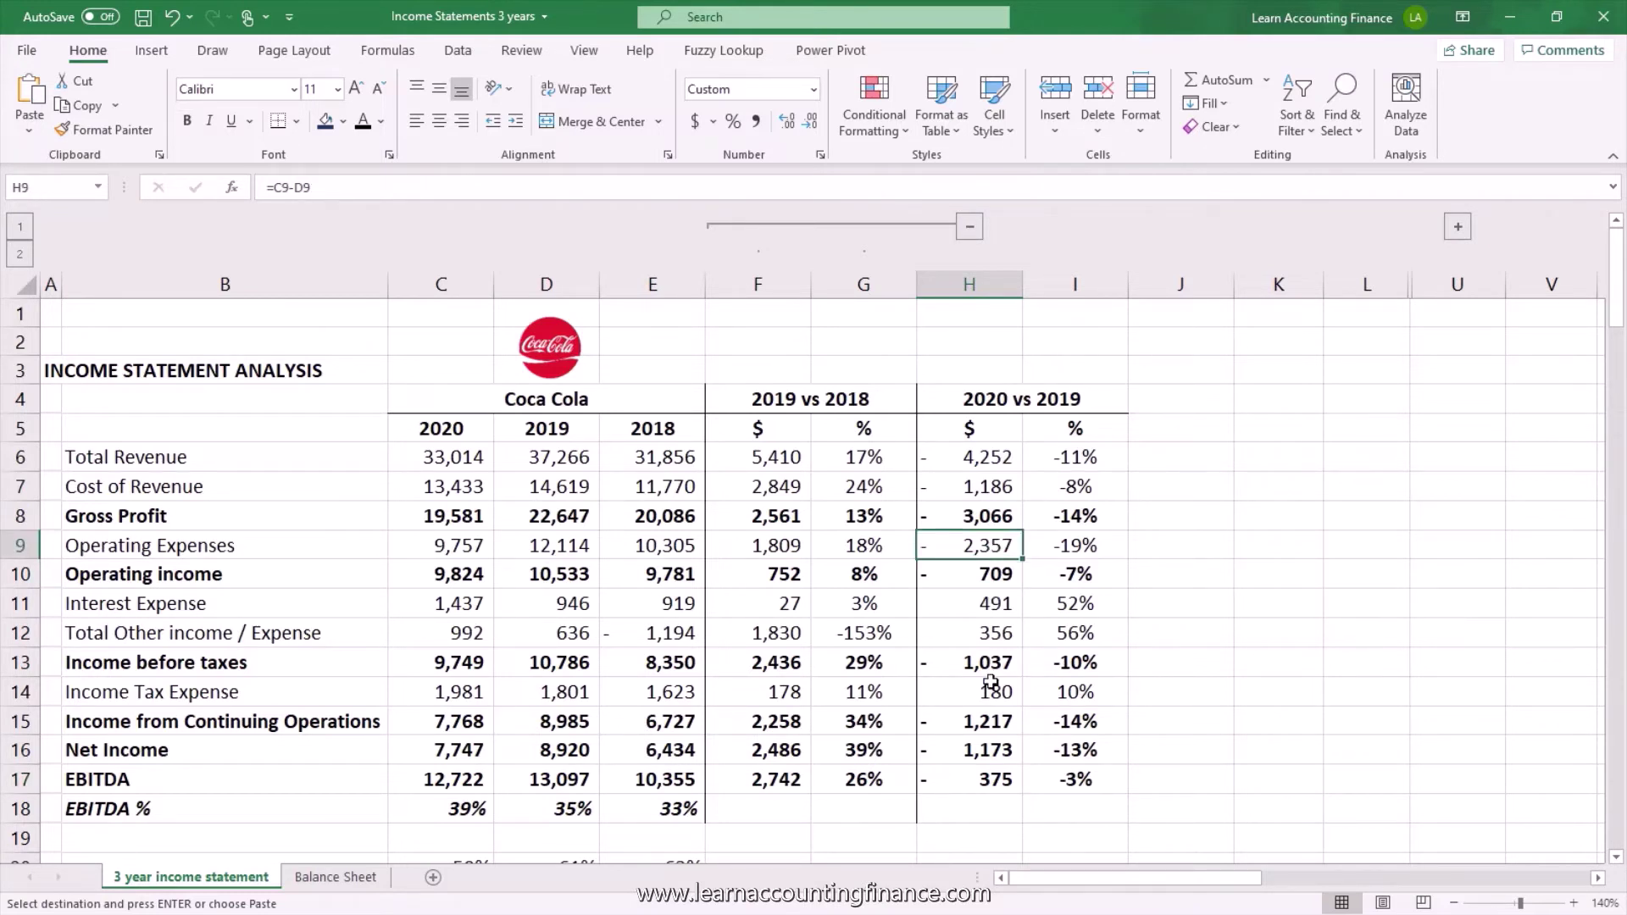
click(988, 637)
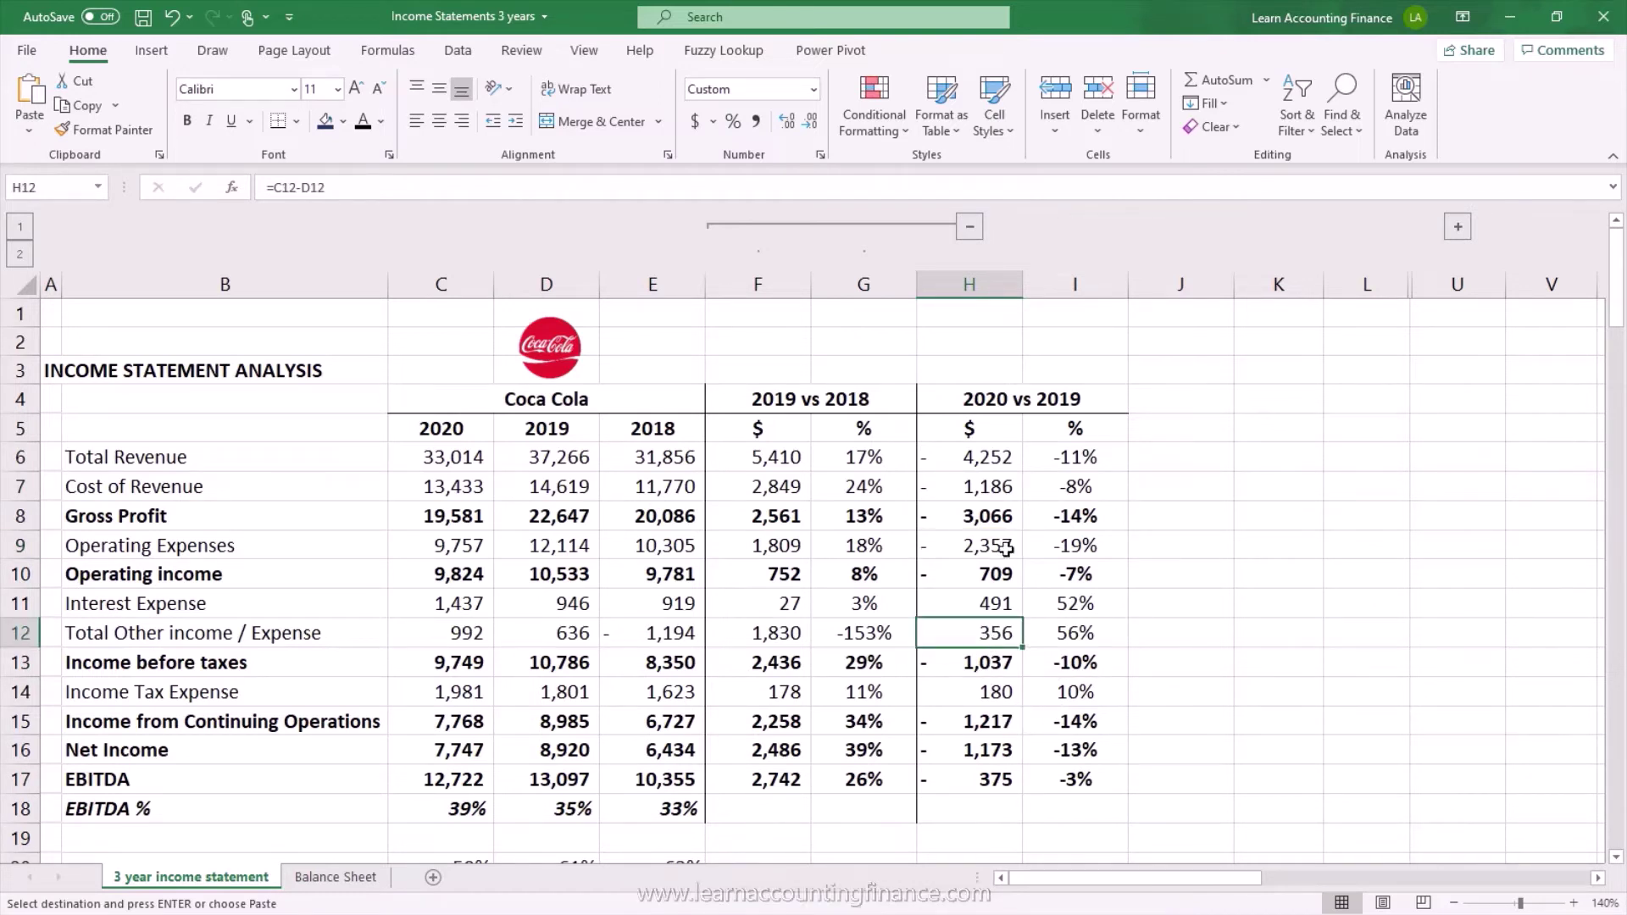
click(979, 460)
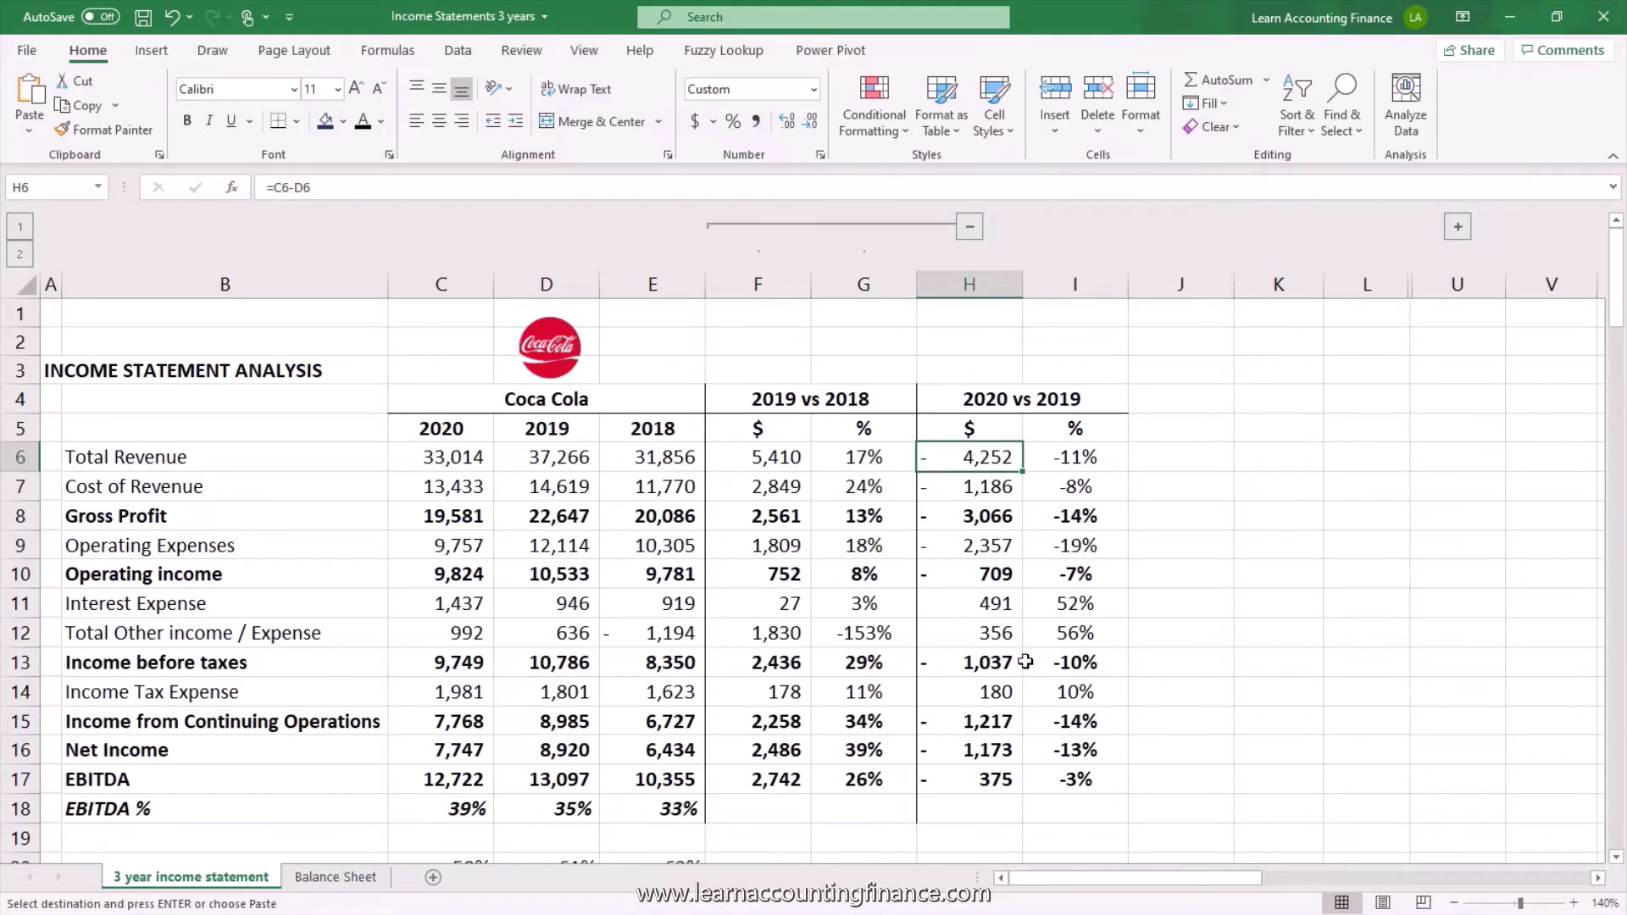
Step: Review the EBITDA amounts for all three years and the EBITDA % for 2020 and 2019
drag(447, 787, 660, 780)
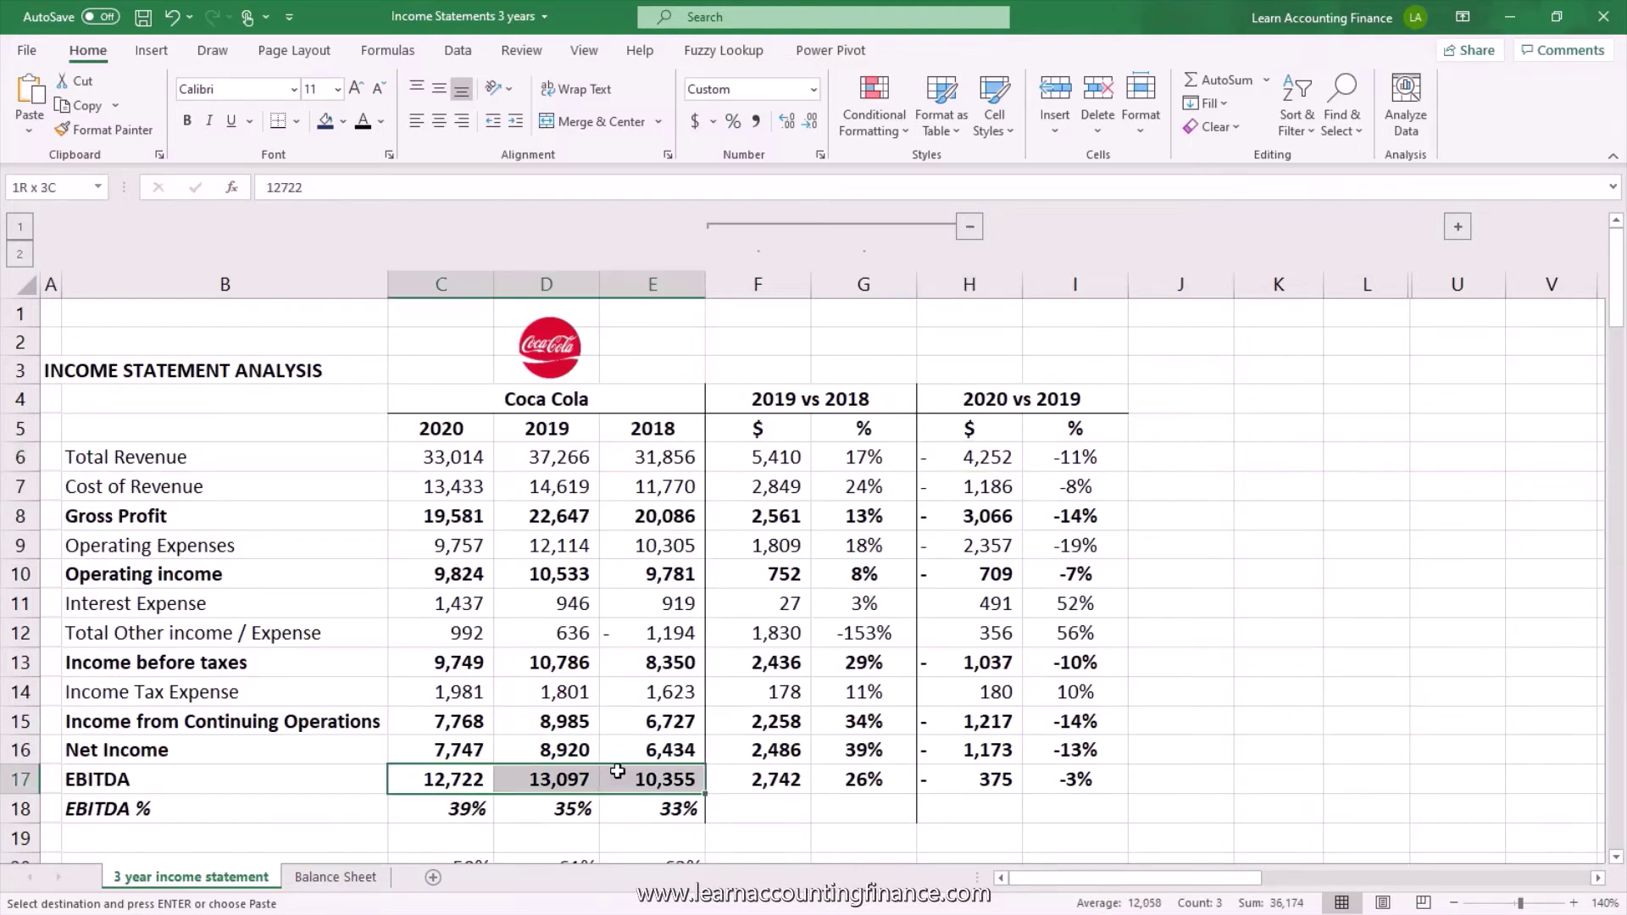
click(540, 775)
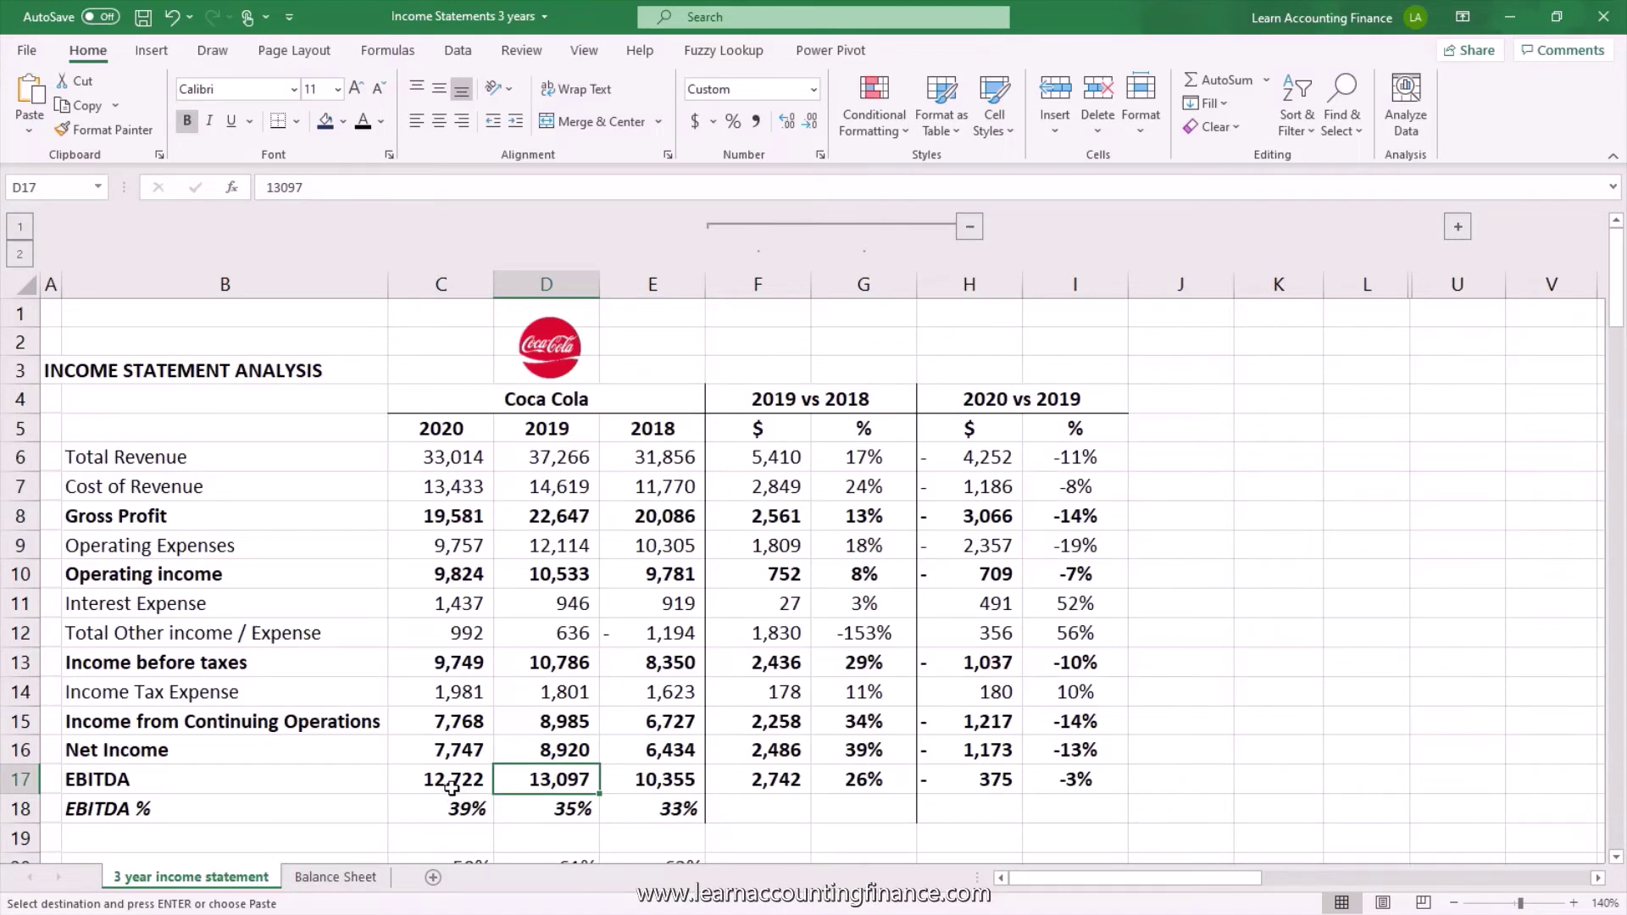
click(454, 816)
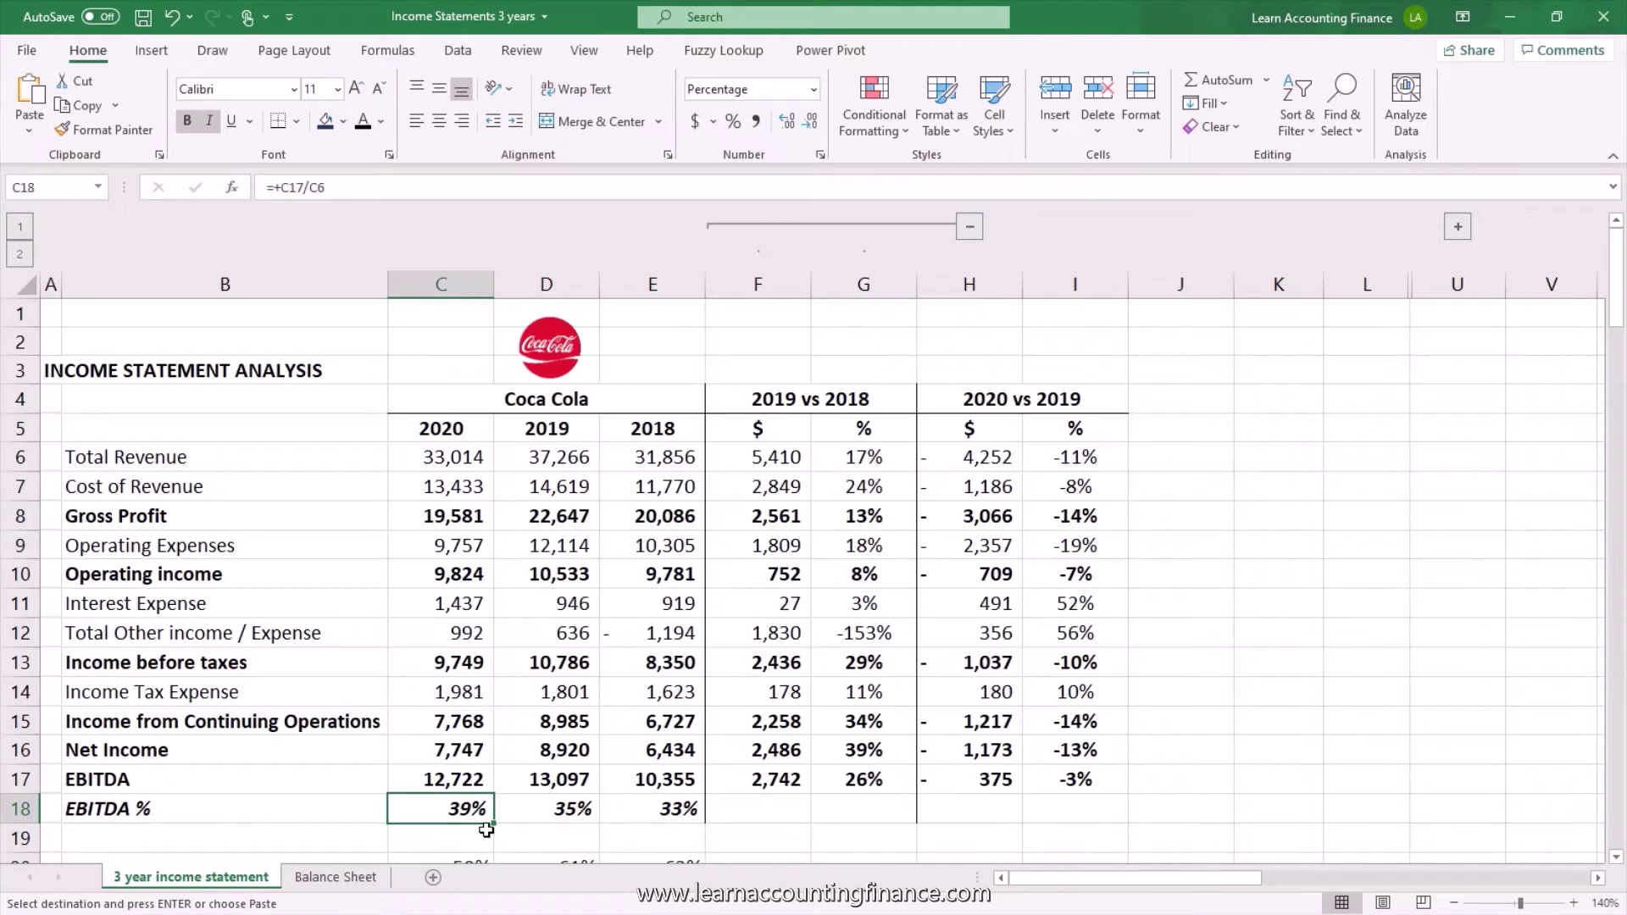
click(532, 819)
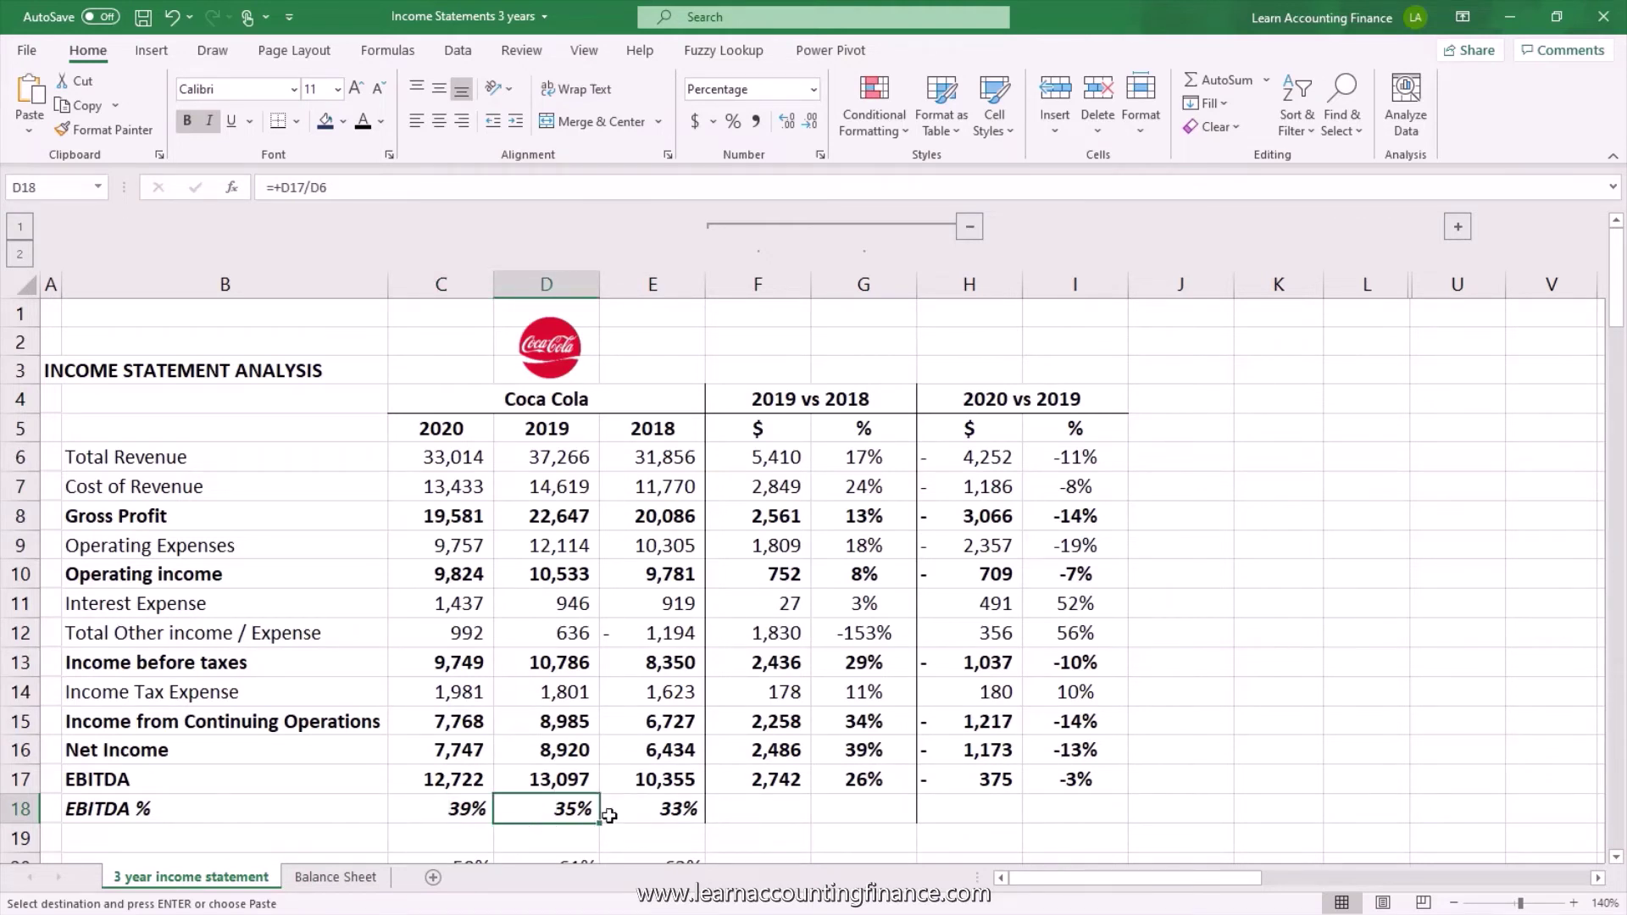
Step: Review the 2020 vs 2019 dollar changes in Total Revenue and Cost of Revenue against the gross margins in C20:E20
click(956, 459)
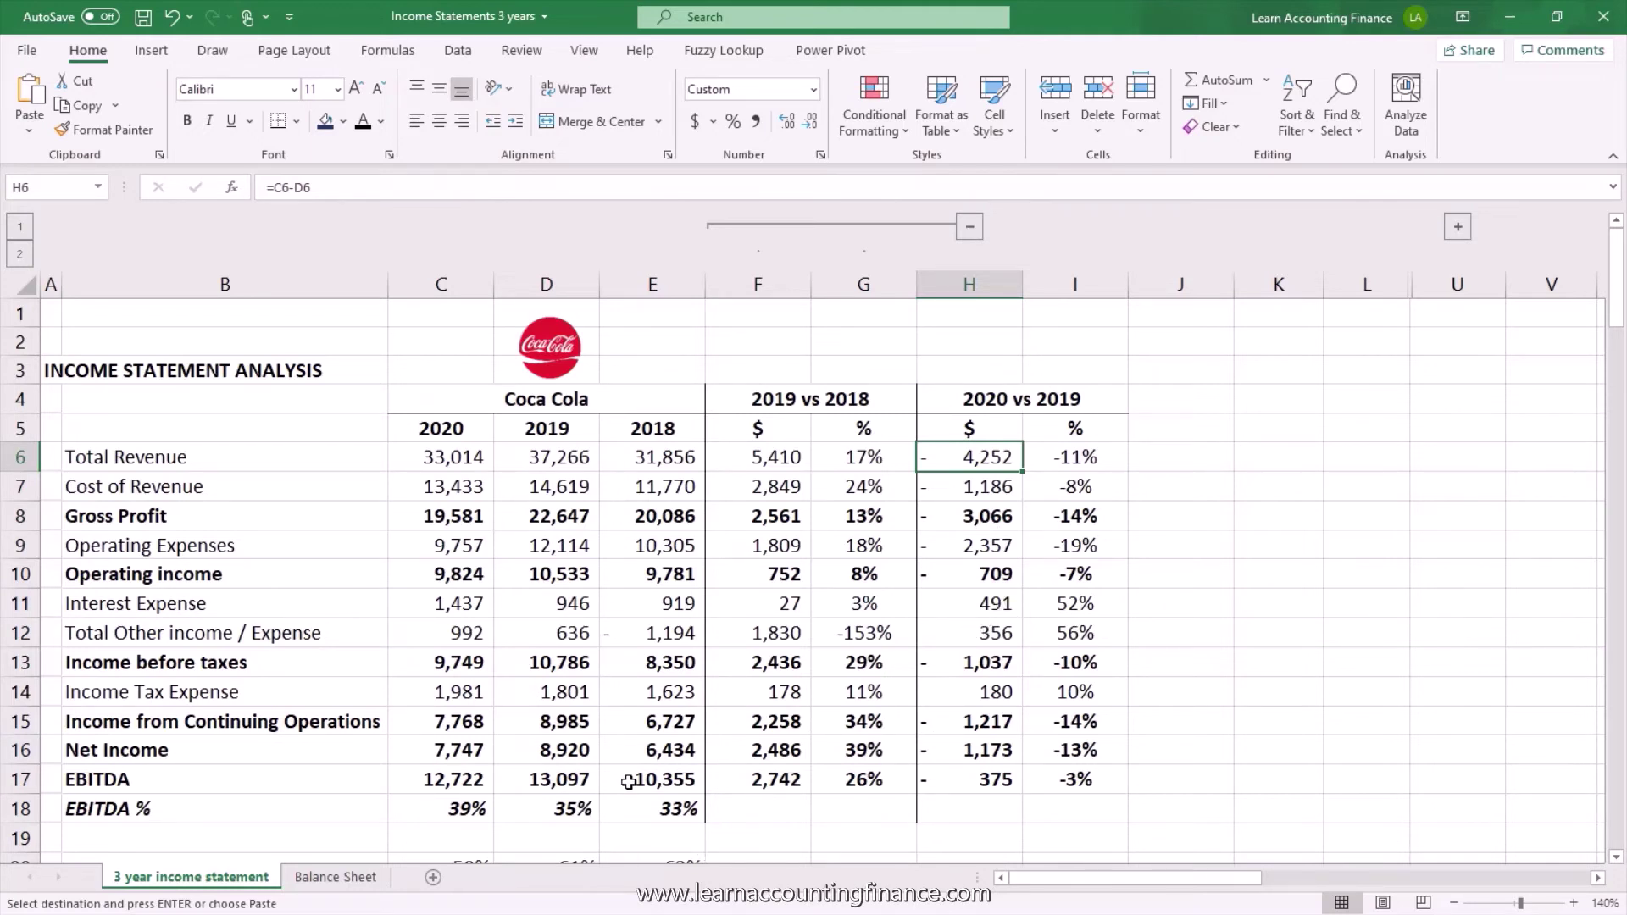
click(1012, 492)
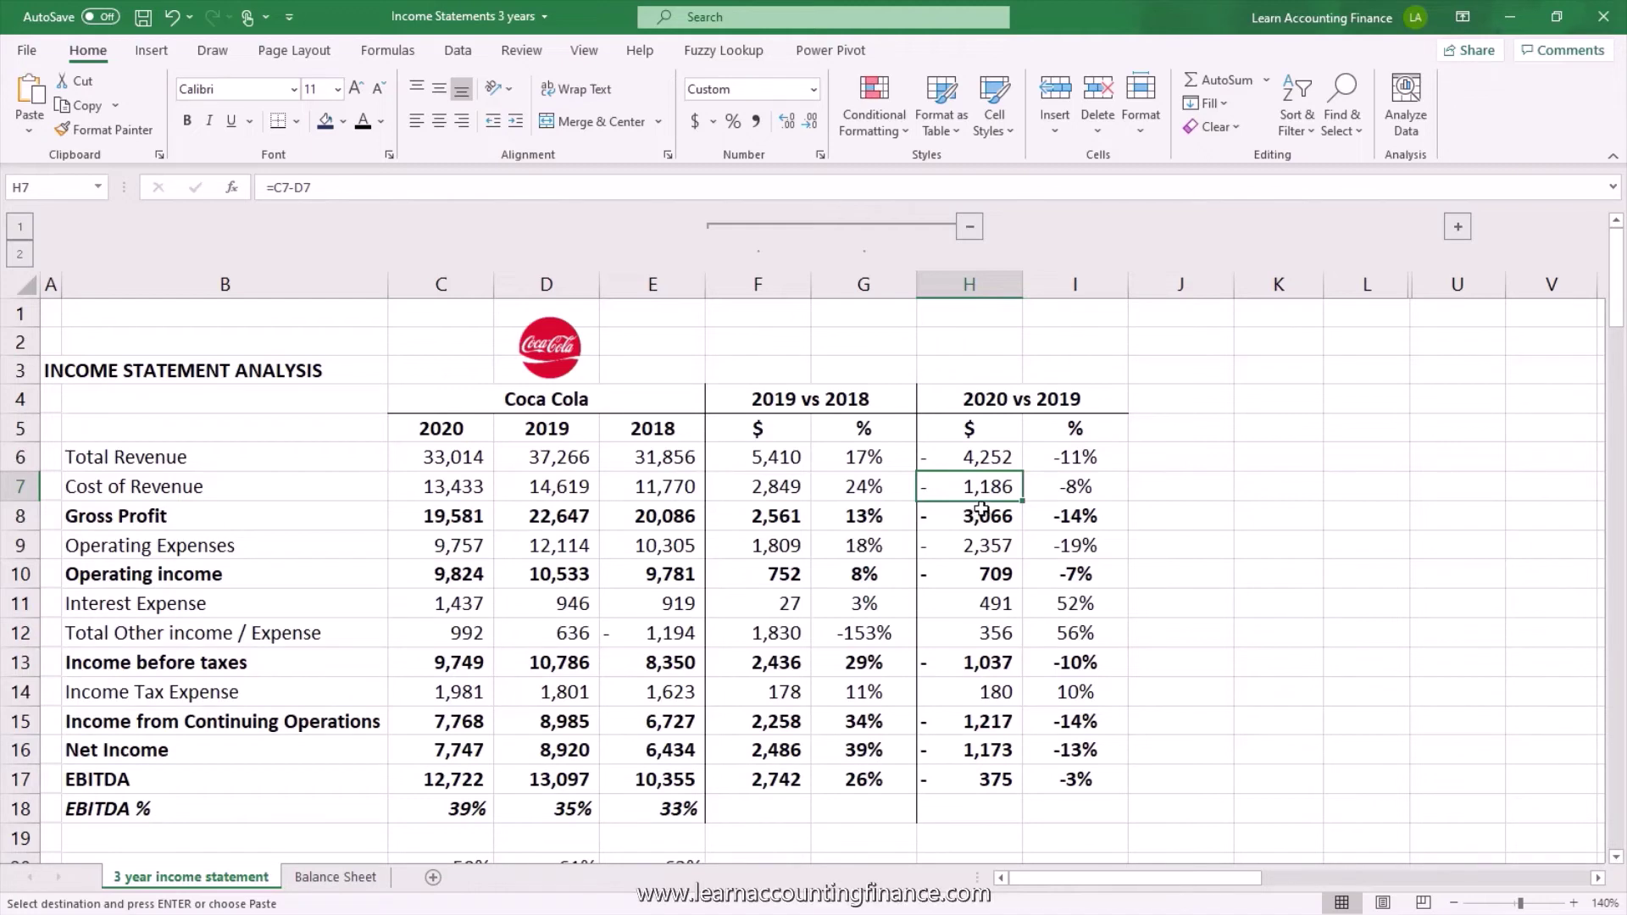
click(1016, 464)
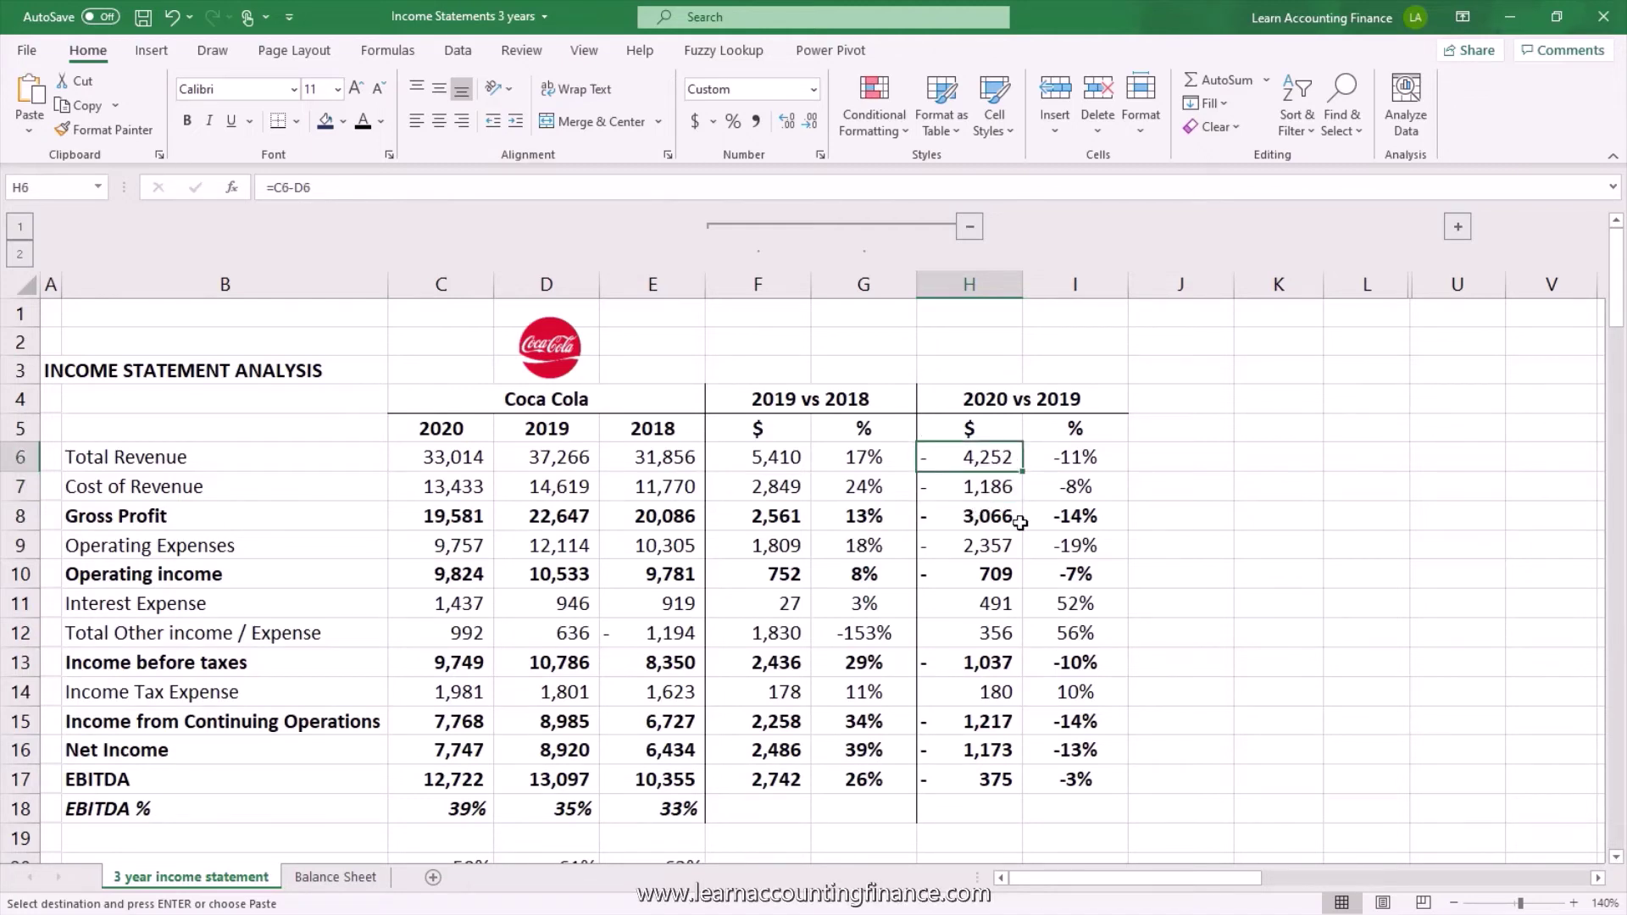
scroll(984, 530, down, 2)
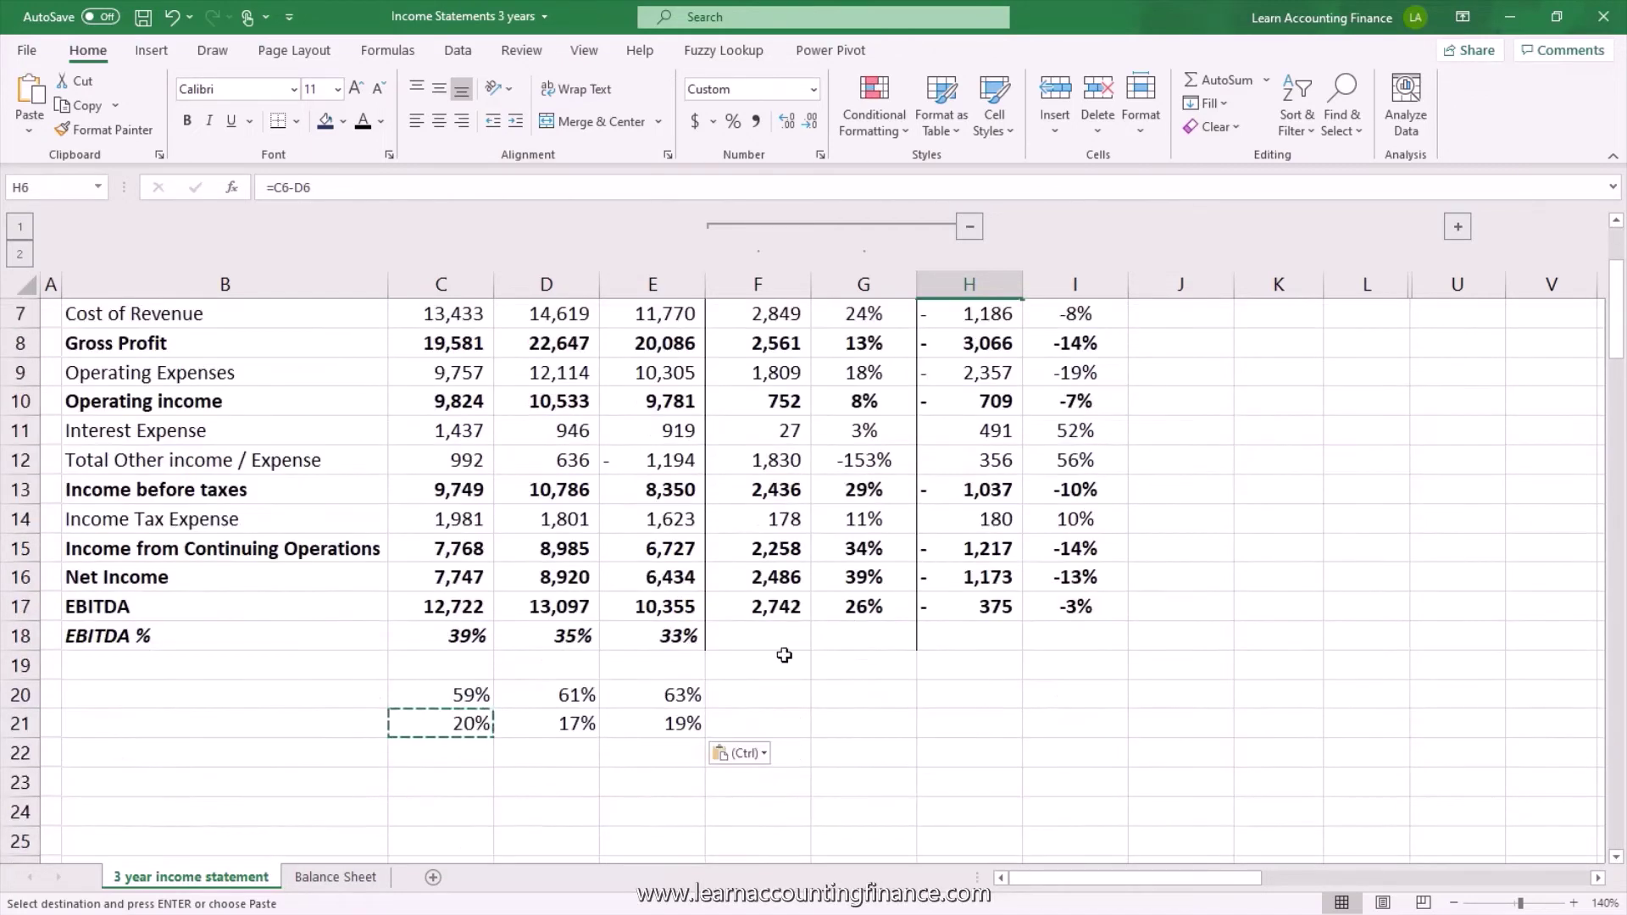
drag(465, 696, 657, 693)
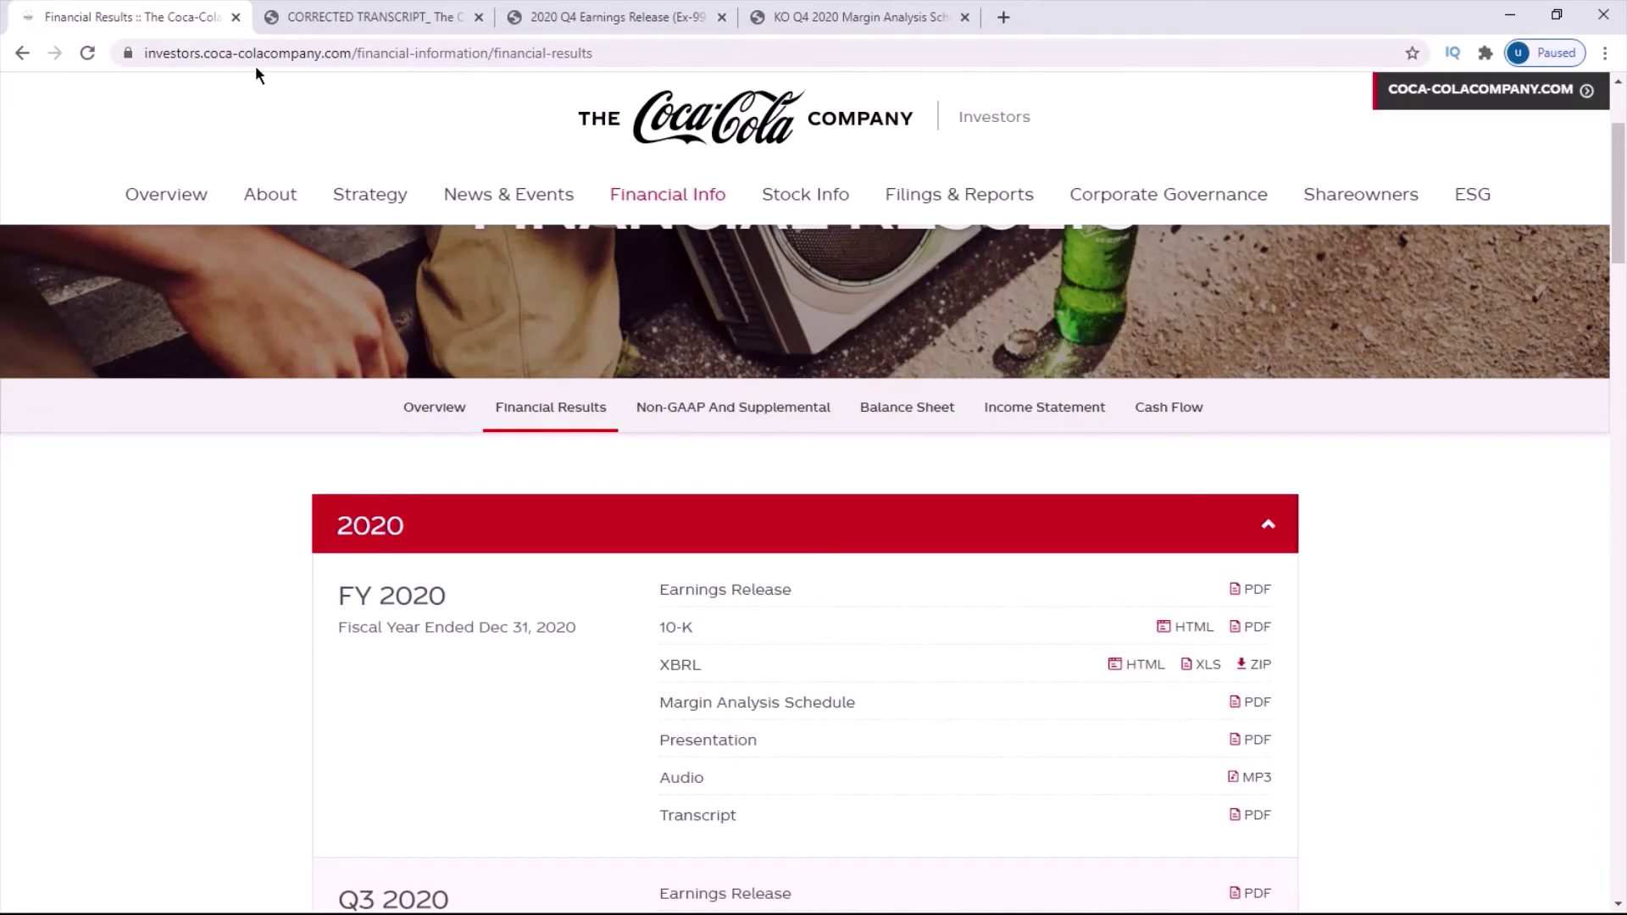
Step: Switch to Chrome, look through Coca-Cola's FY 2020 financial results documents and view the Consolidated Gross Margin page of the Margin Analysis Schedule
mouse_move(675, 212)
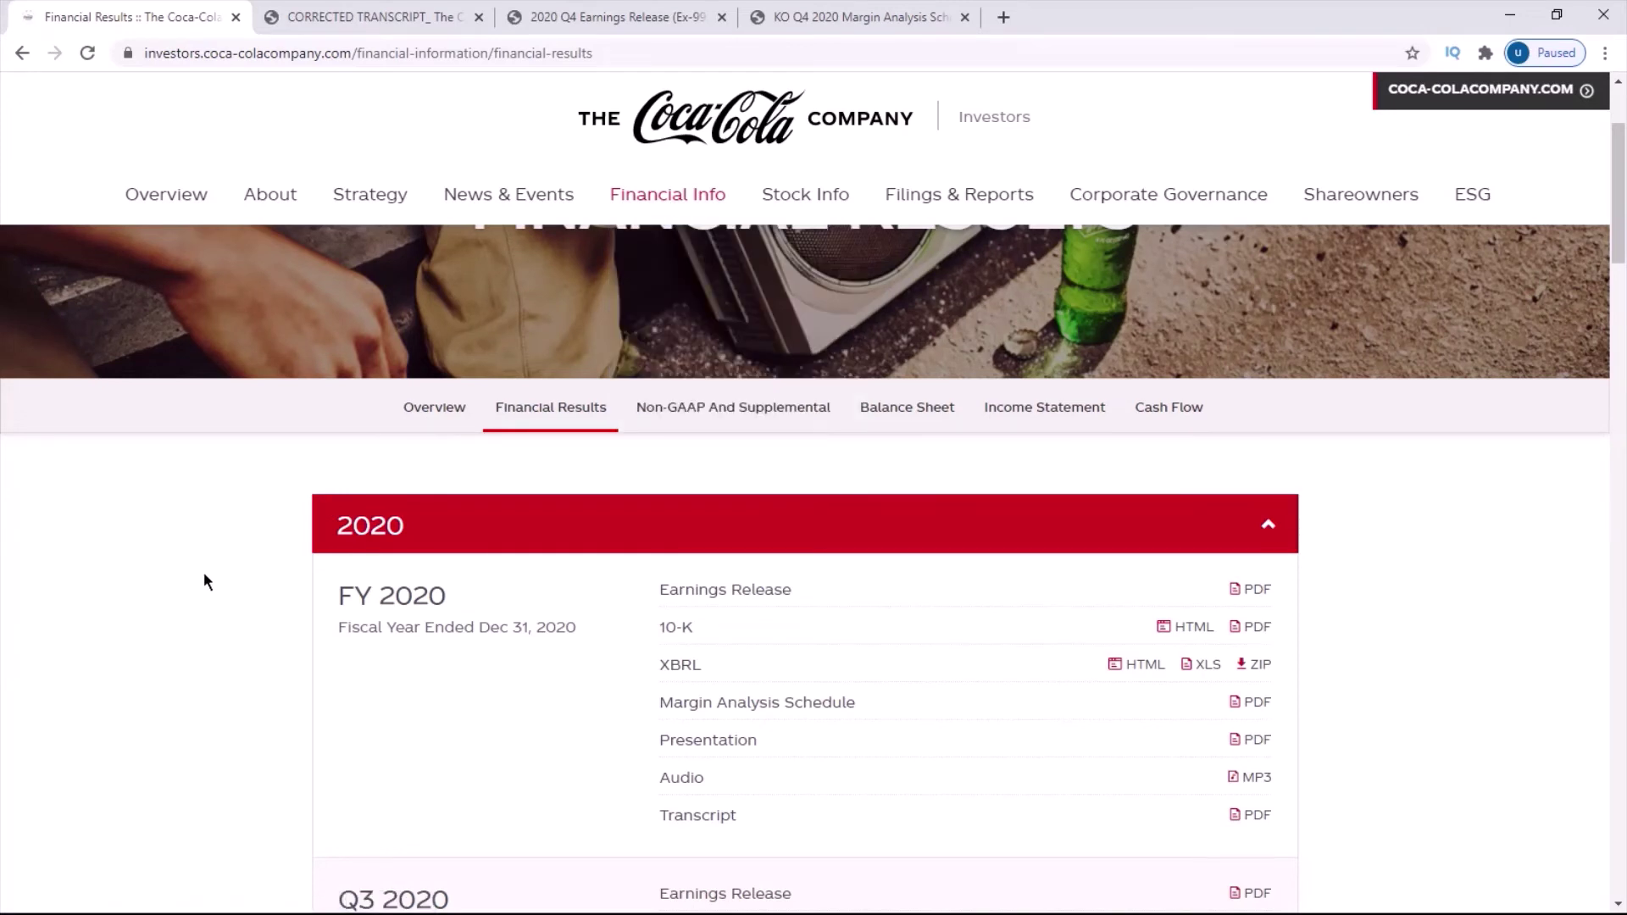
scroll(196, 568, down, 3)
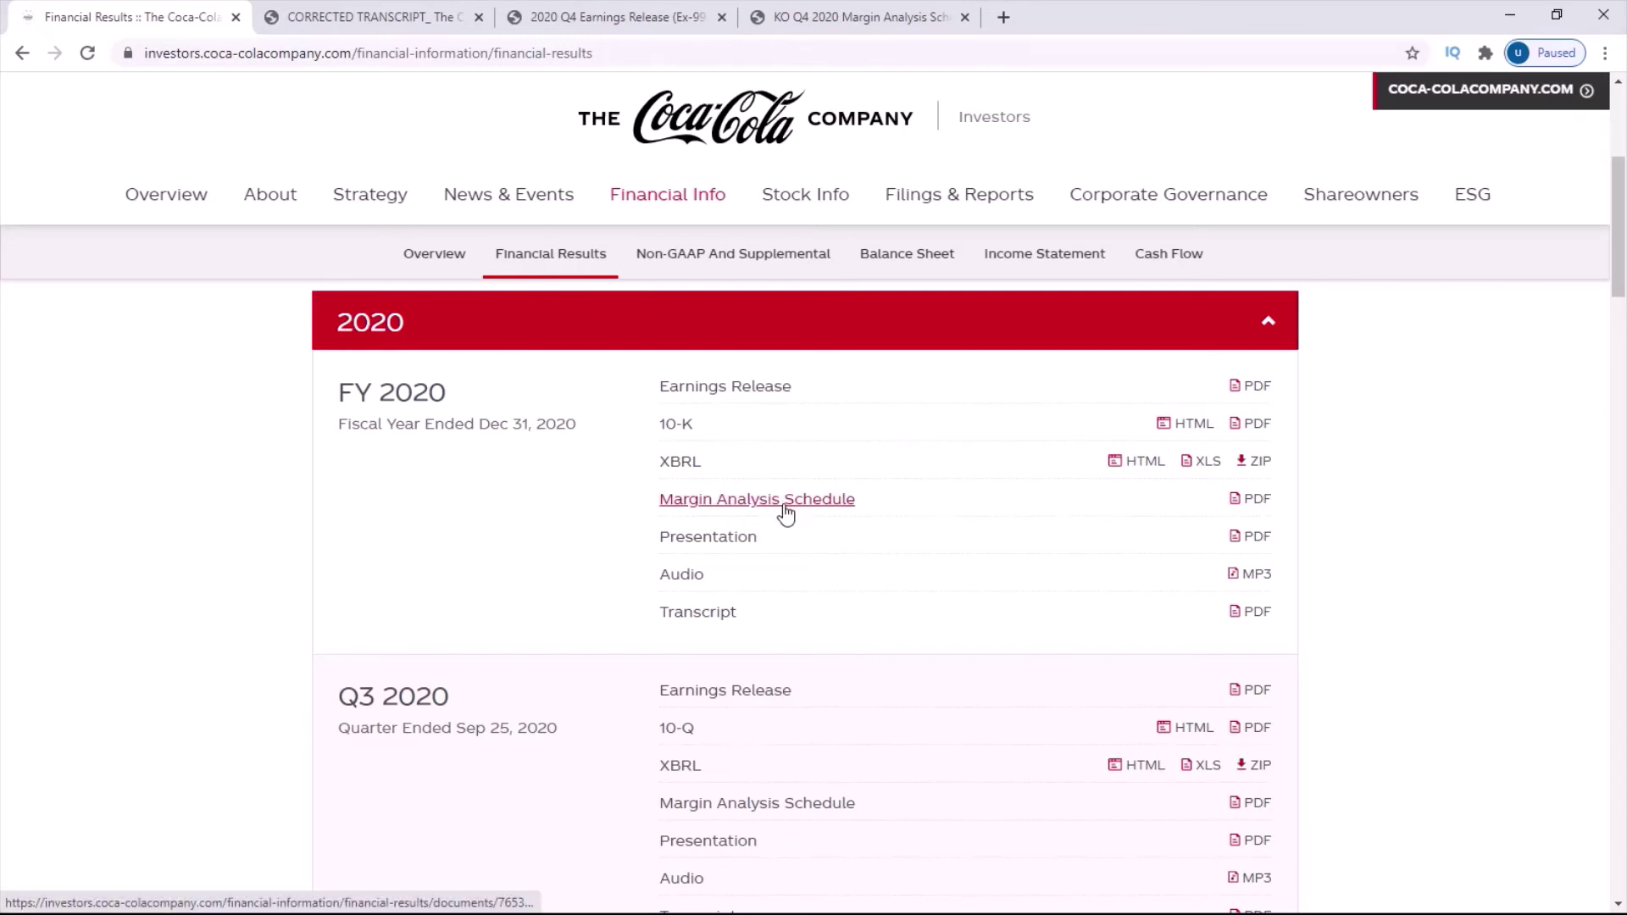
key(ctrl+4)
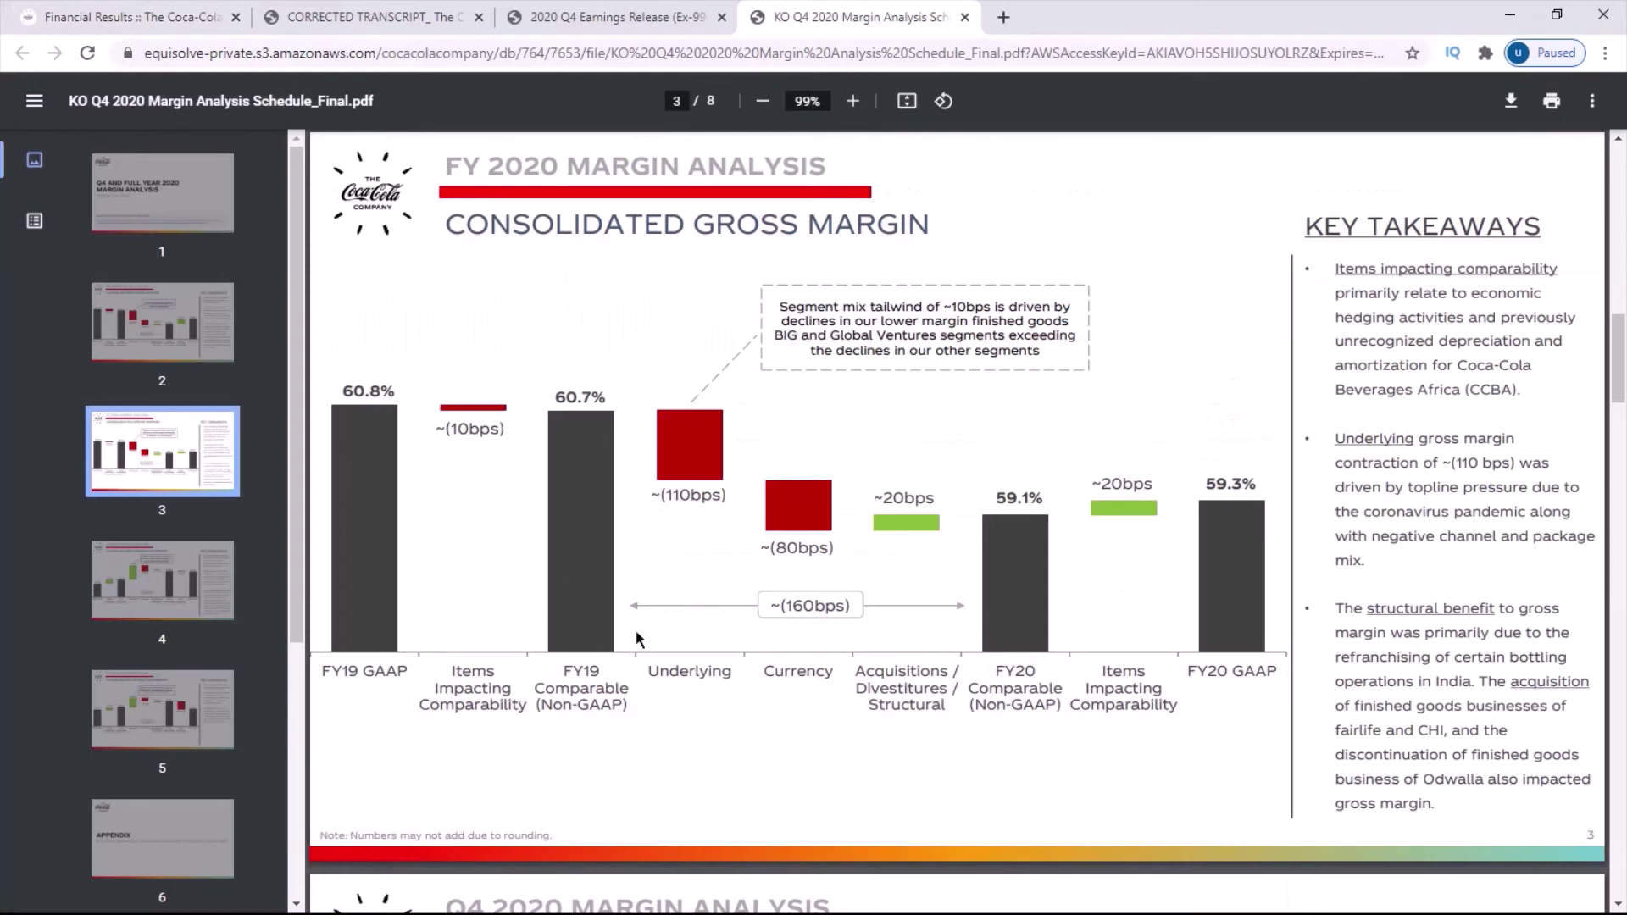